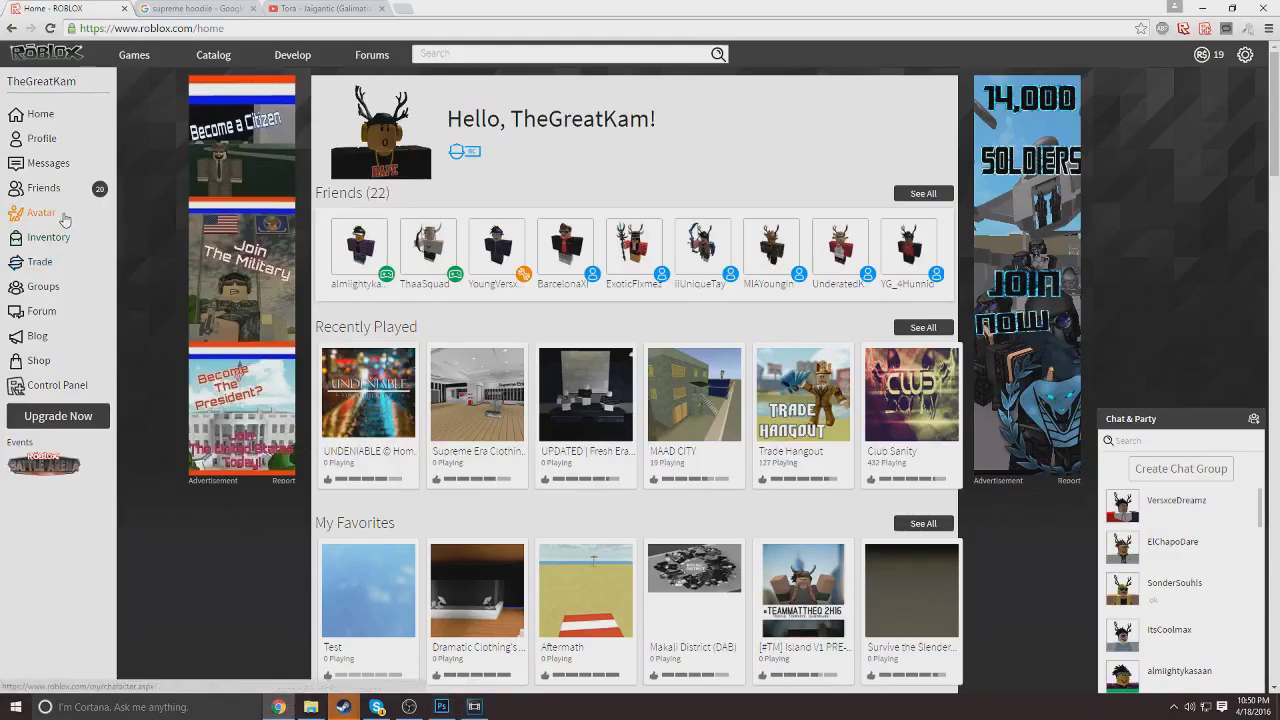
Step: Open the shirt creation page from the avatar's Shirts category and bring up the downloadable shirt template image
click(65, 217)
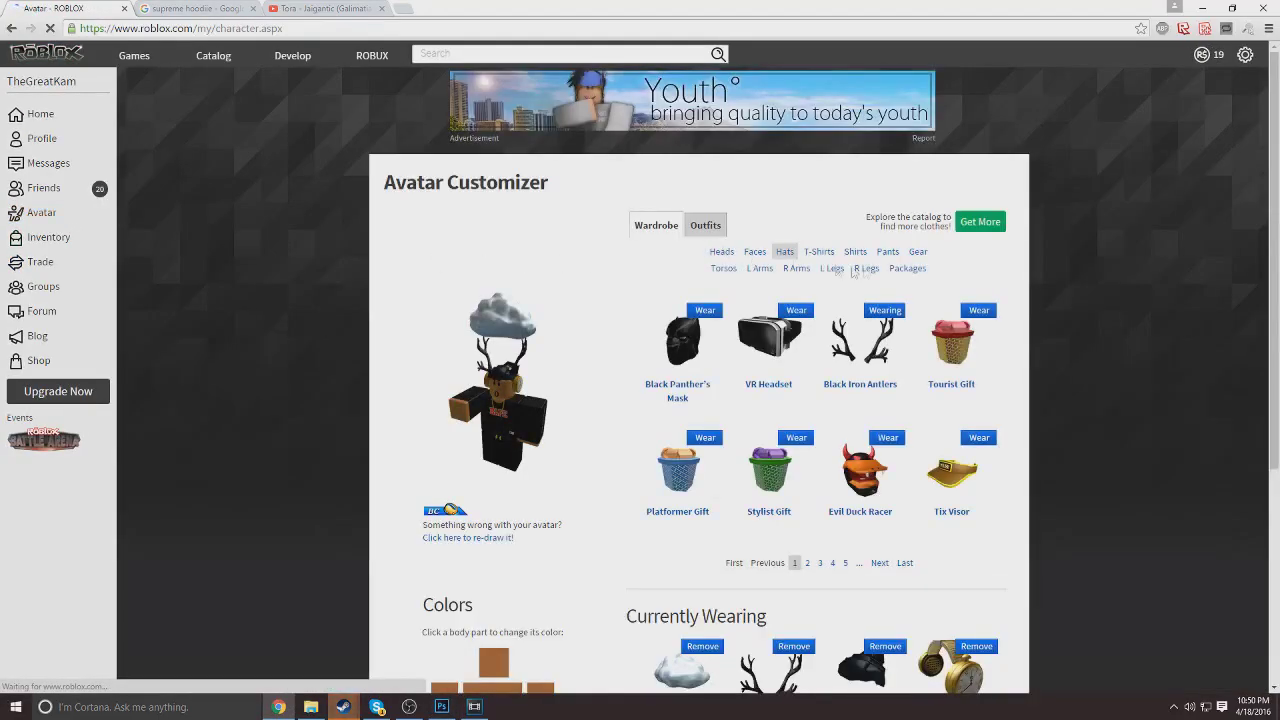
click(855, 280)
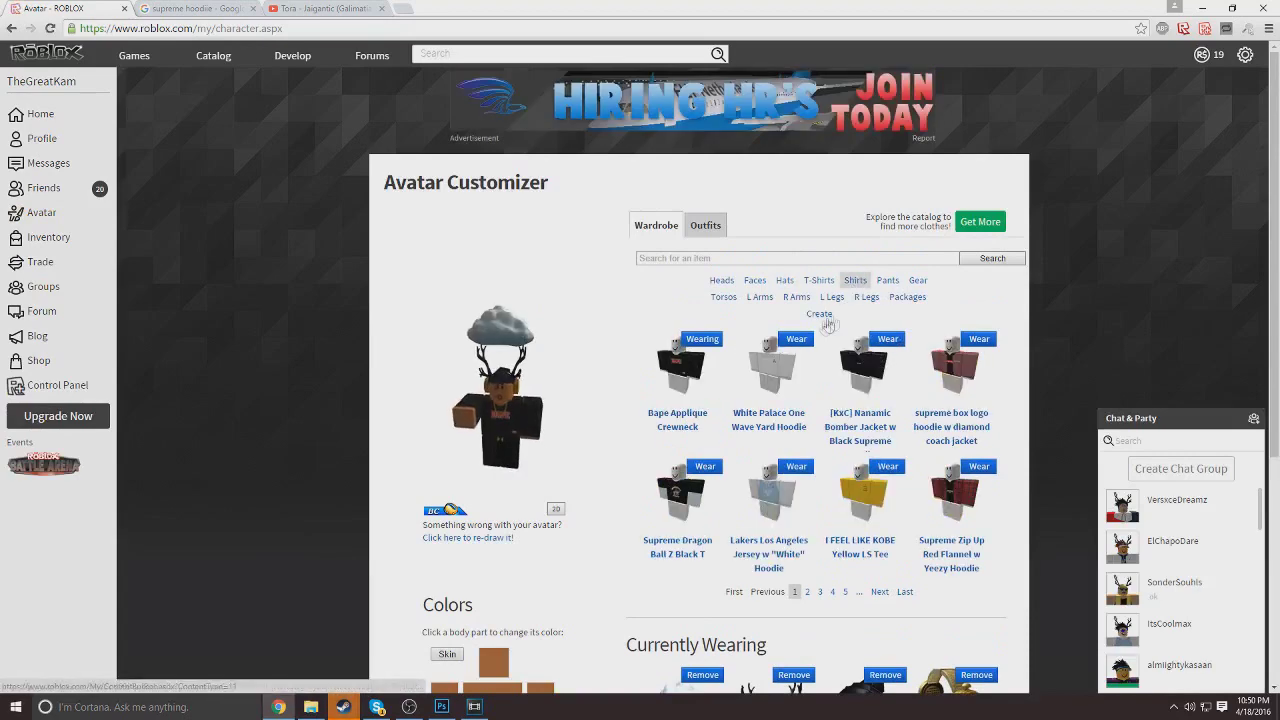
click(820, 316)
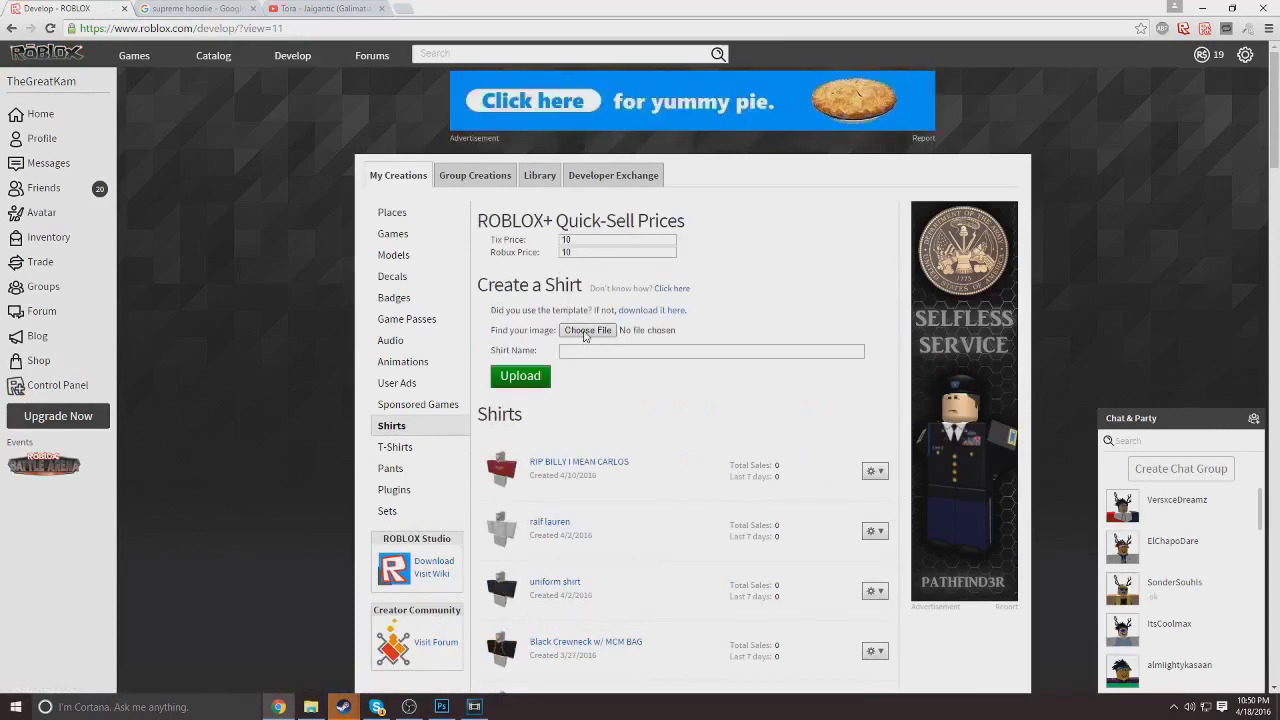
click(666, 312)
drag(260, 237, 269, 285)
Step: Open ShirtTemplate_02222016.png from the Tutorial folder in Photoshop and unlock its Background layer
click(311, 707)
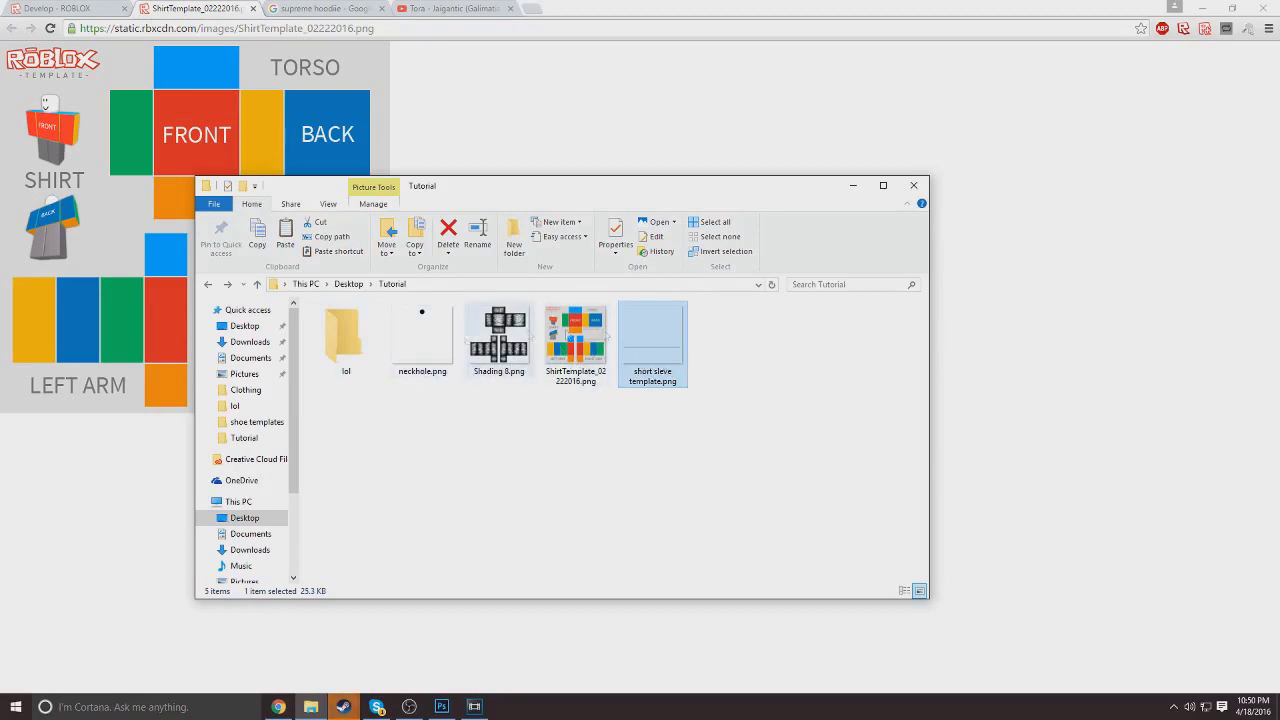
drag(575, 345, 590, 440)
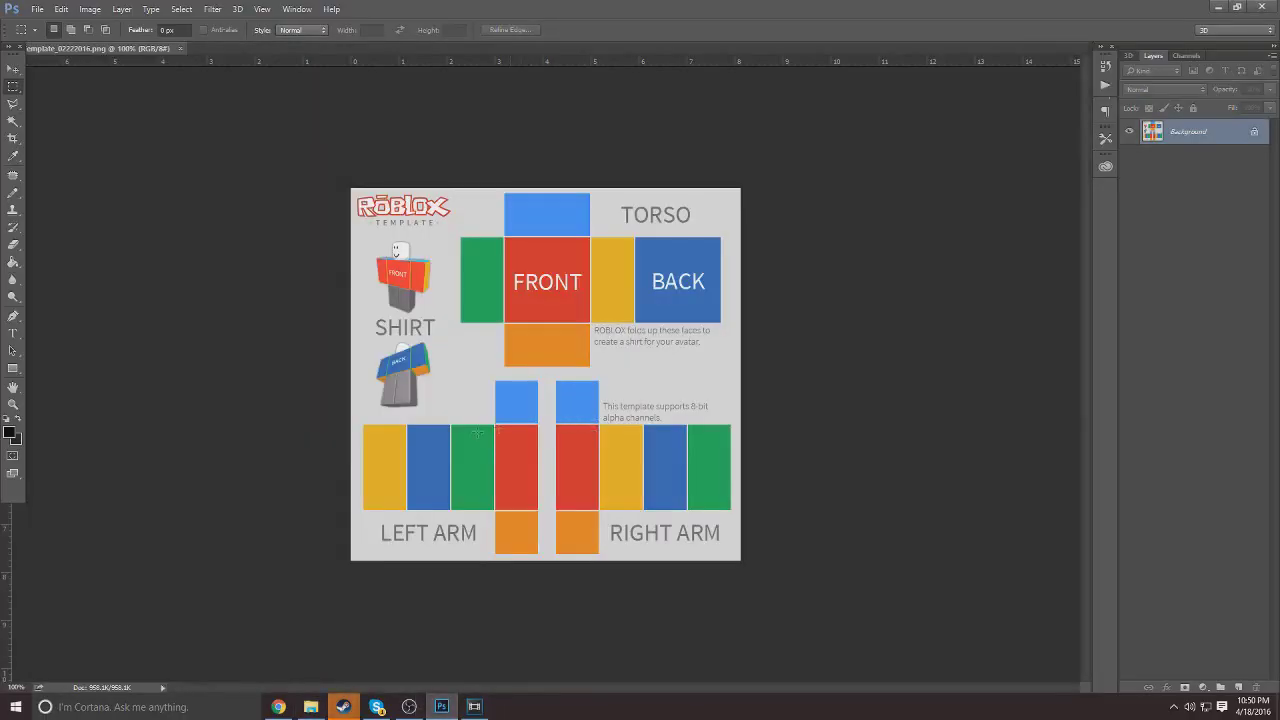
click(13, 404)
drag(496, 435, 515, 424)
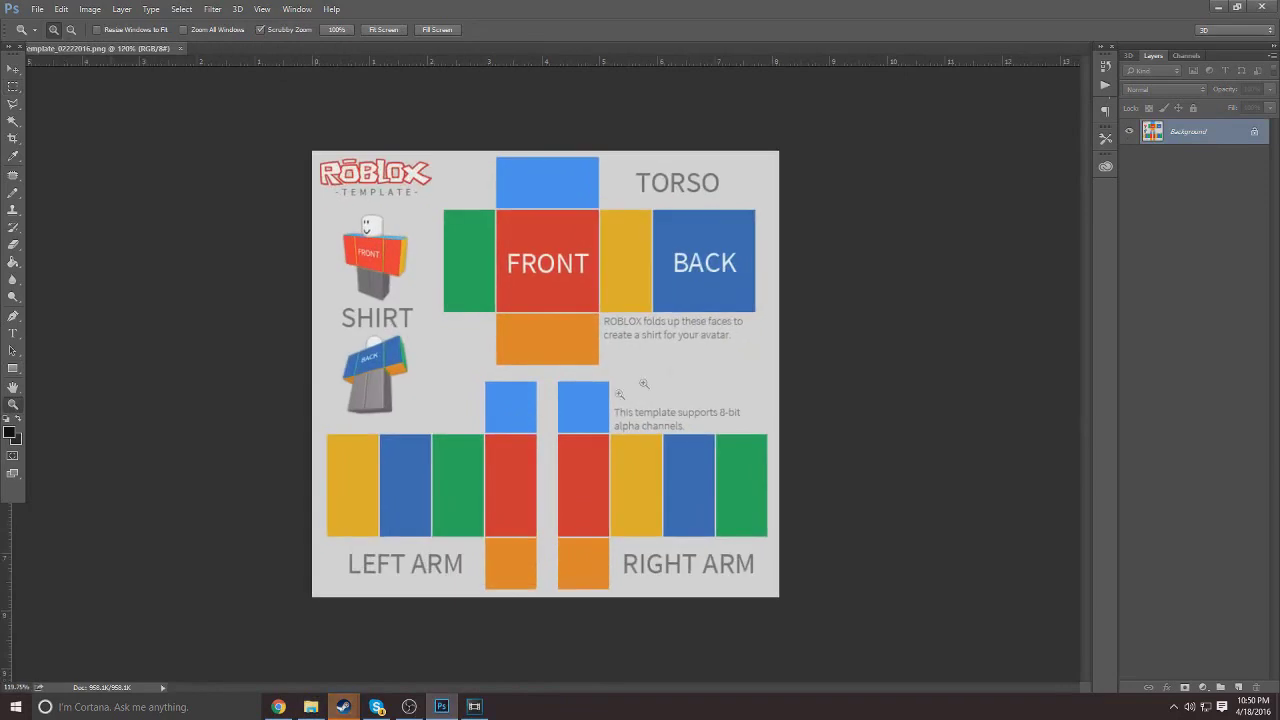
click(1256, 133)
double_click(1230, 140)
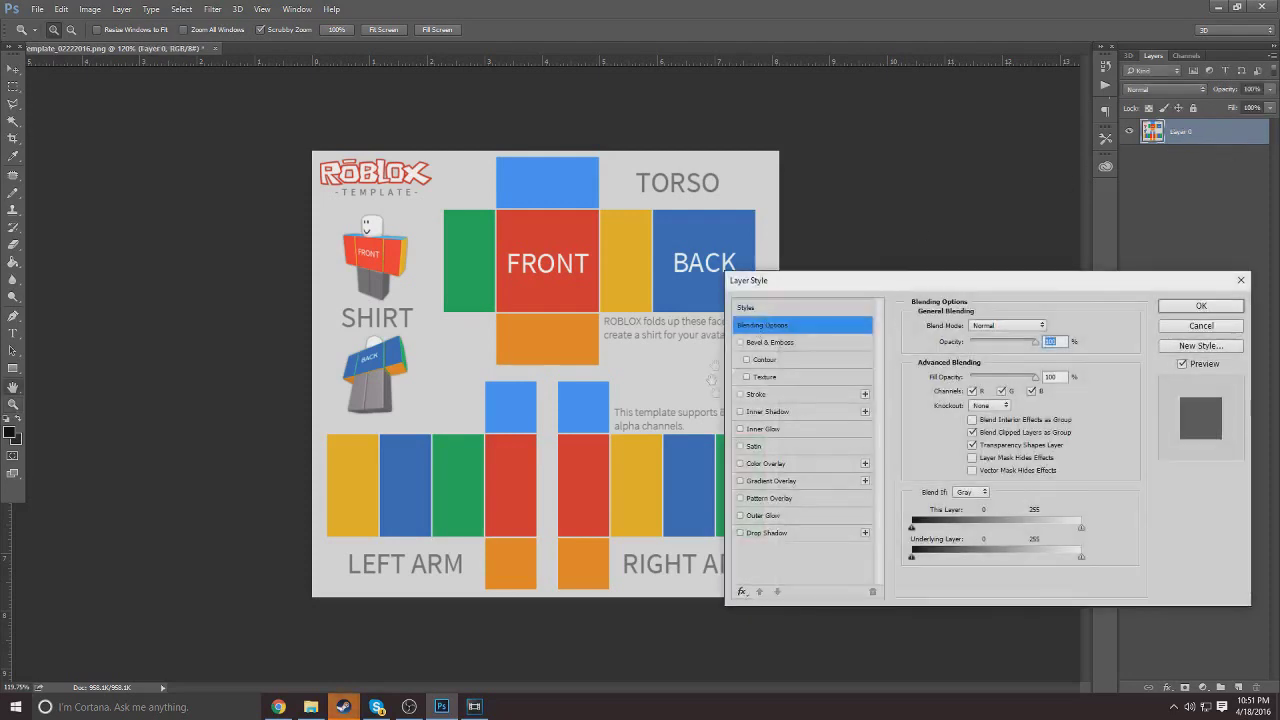
click(1241, 280)
Step: Select all coloured torso and arm panels of the template with the Magic Wand, delete them and clear the selection
scroll(548, 487, up, 2)
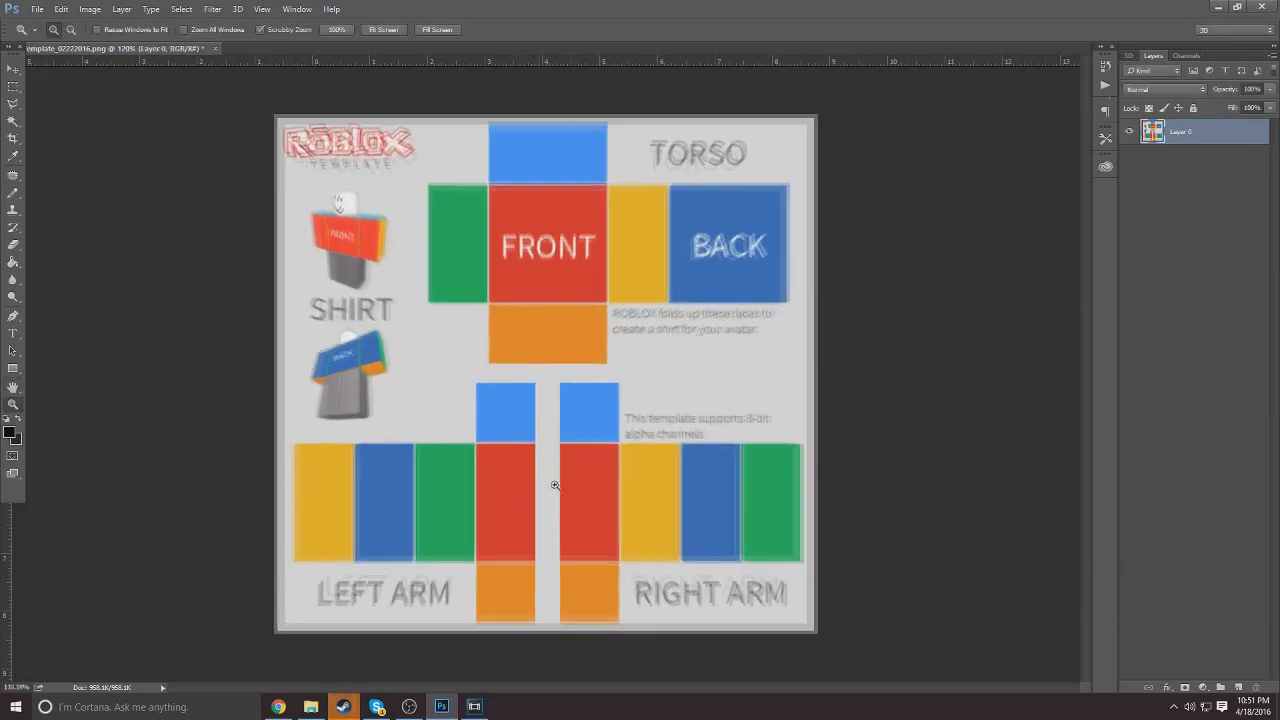
click(13, 120)
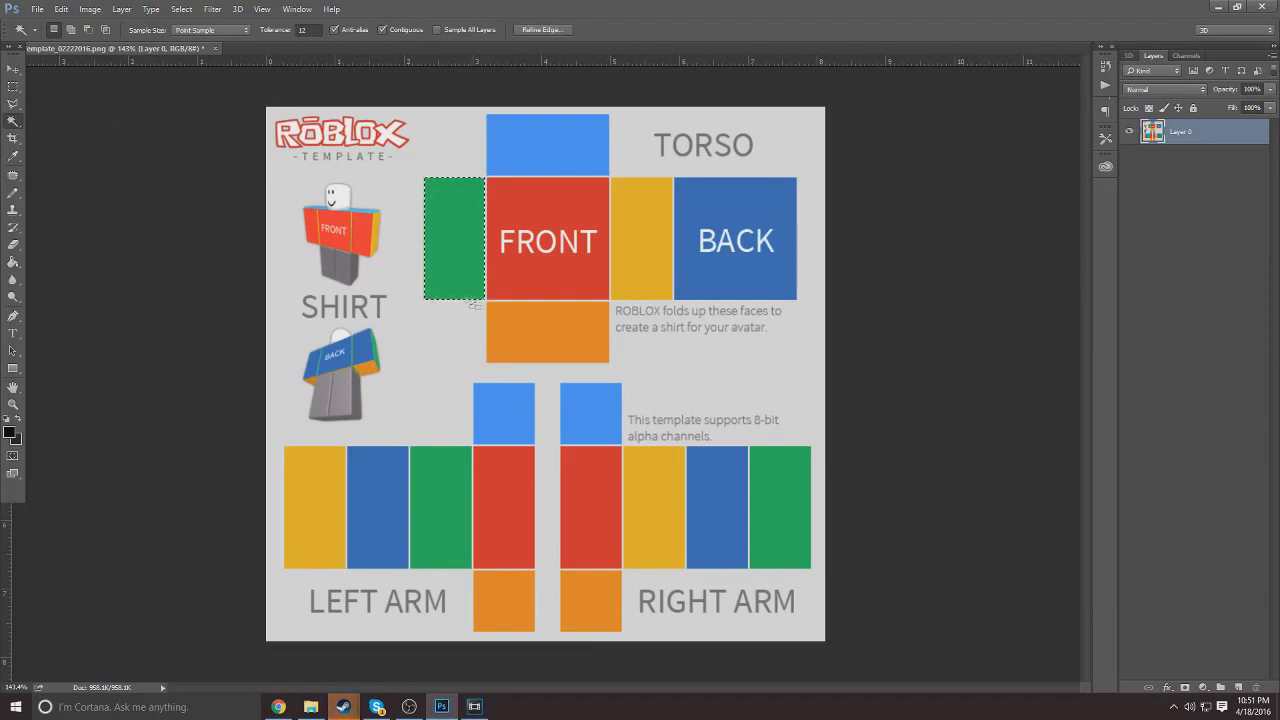
shift+click(528, 160)
shift+click(543, 198)
shift+click(636, 212)
shift+click(733, 220)
shift+click(580, 357)
shift+click(582, 415)
shift+click(590, 476)
shift+click(574, 584)
shift+click(517, 588)
shift+click(517, 532)
shift+click(507, 425)
shift+click(444, 506)
shift+click(378, 522)
shift+click(322, 522)
shift+click(673, 522)
shift+click(735, 519)
shift+click(757, 514)
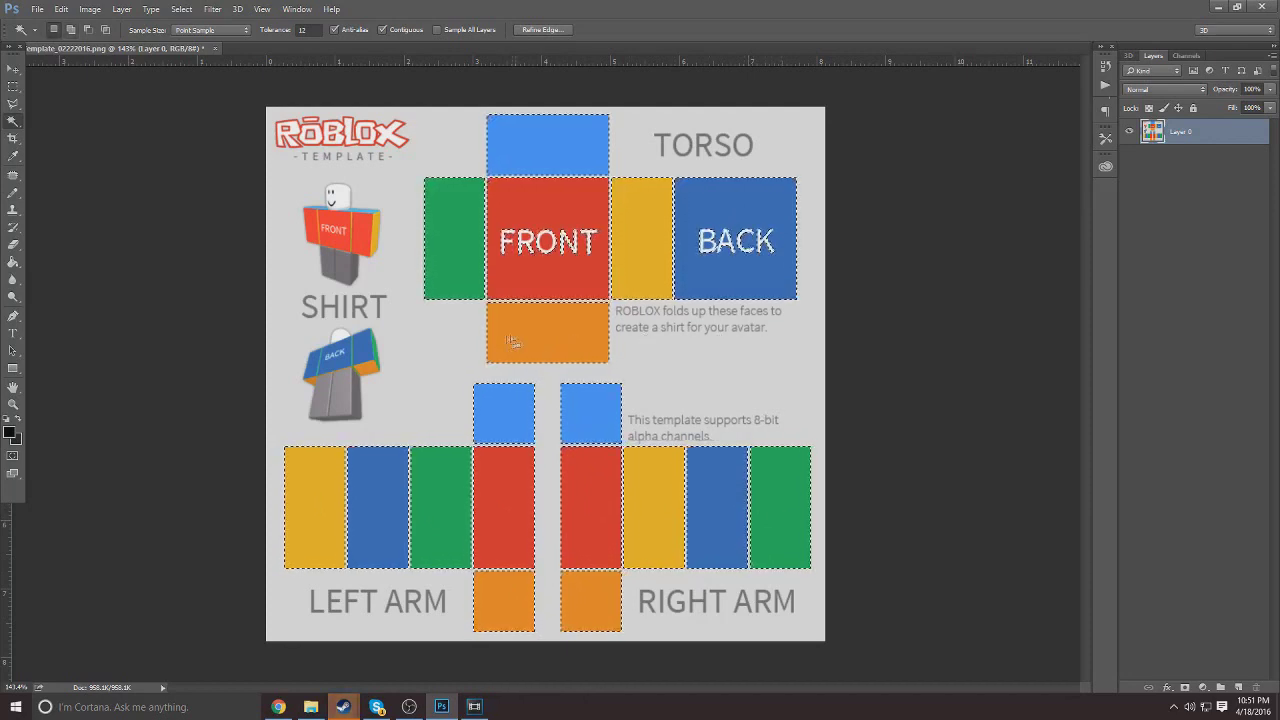
key(Delete)
key(ctrl+d)
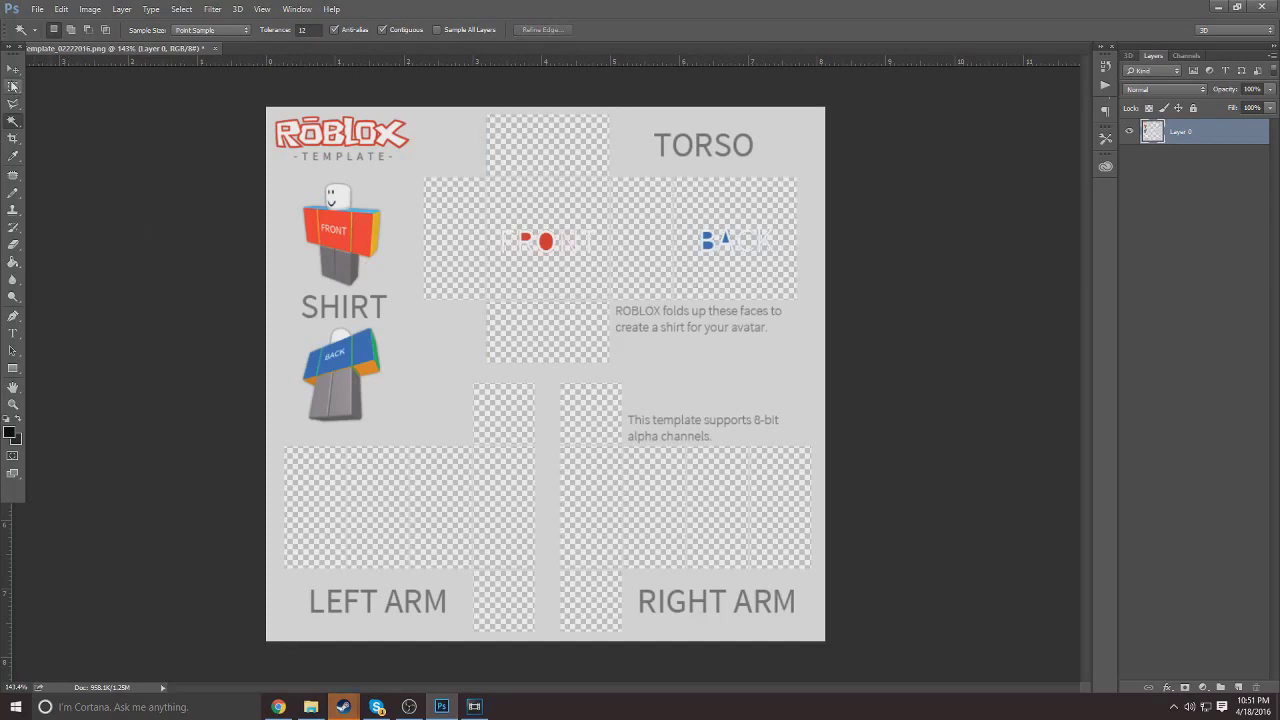
Step: Delete the leftover FRONT and BACK lettering from the torso panels using rectangular marquee selections
click(13, 86)
drag(499, 221, 598, 265)
key(Delete)
click(701, 221)
drag(698, 222, 789, 267)
key(Delete)
key(ctrl+d)
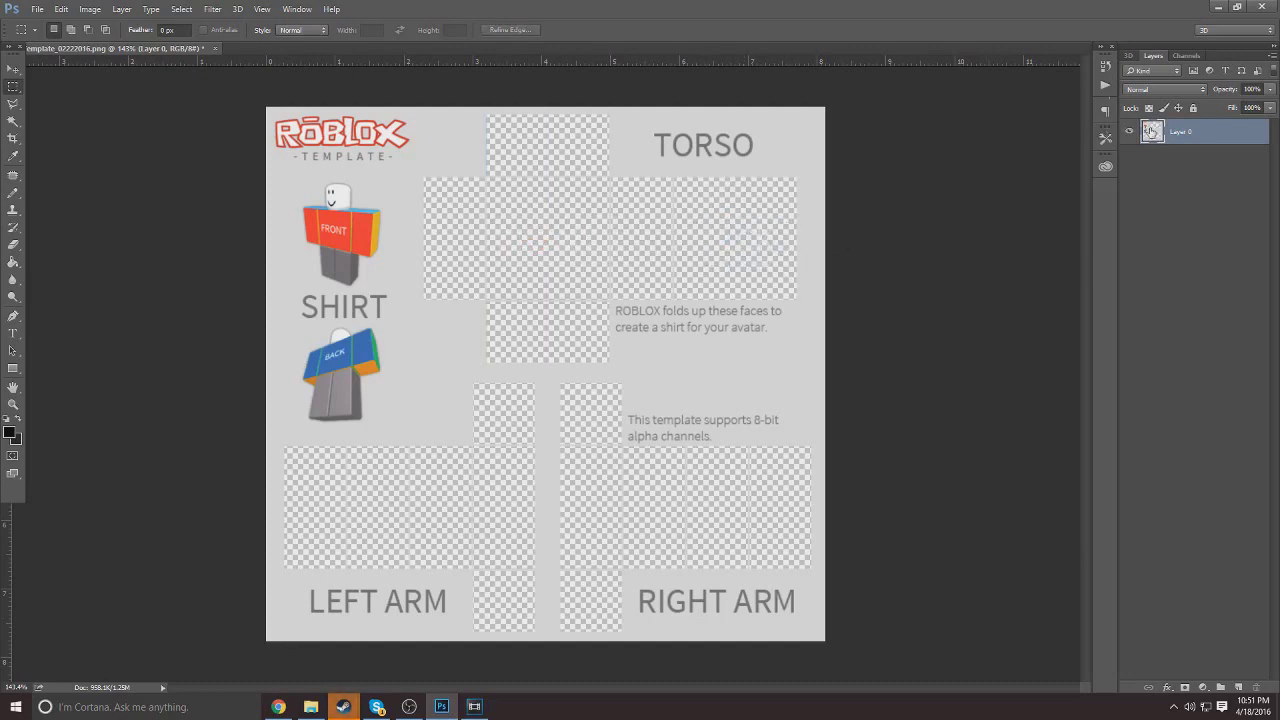
Step: Apply a Color Overlay layer style to Layer 0 with the dark grey colour 212121
right_click(1245, 138)
click(1137, 97)
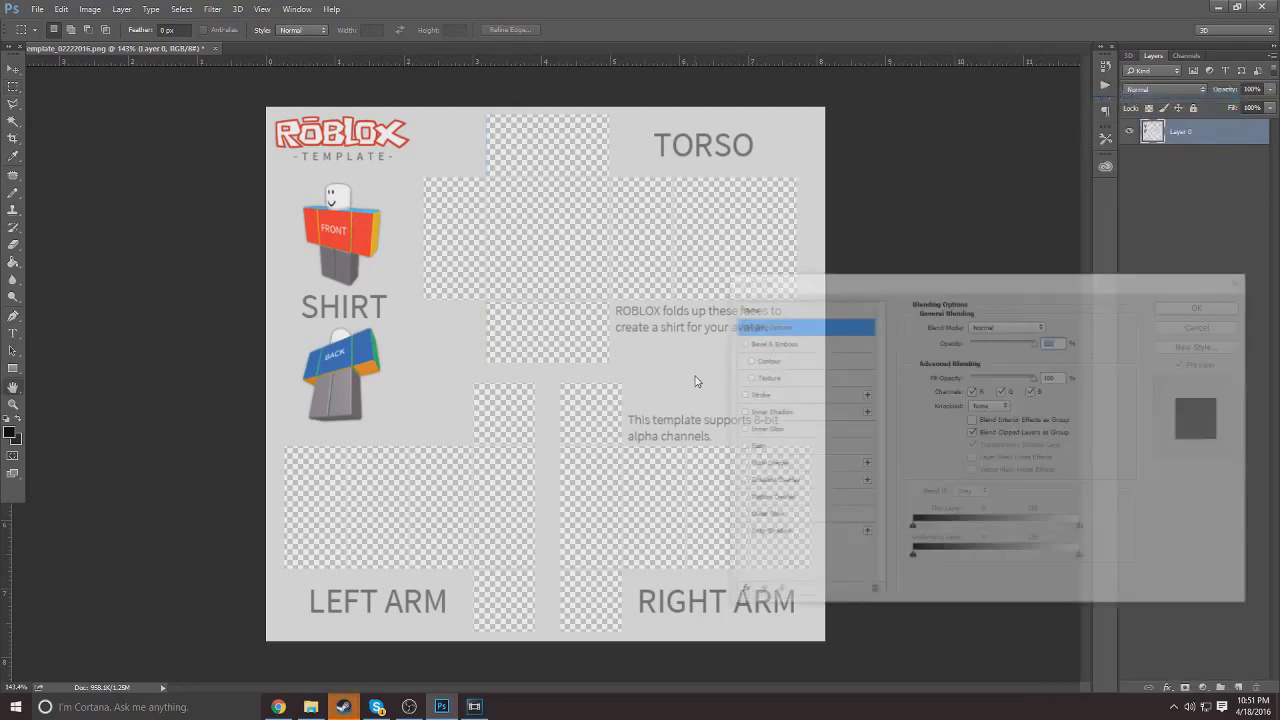
click(768, 463)
click(1049, 325)
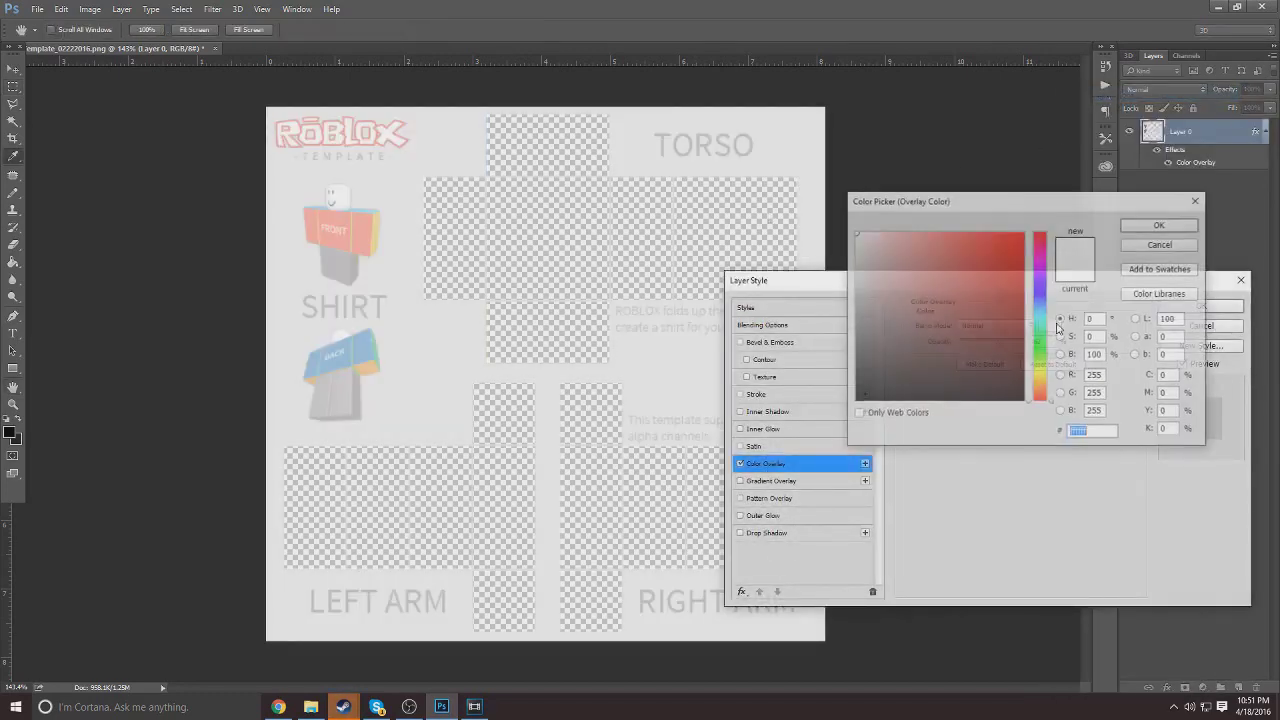
click(850, 381)
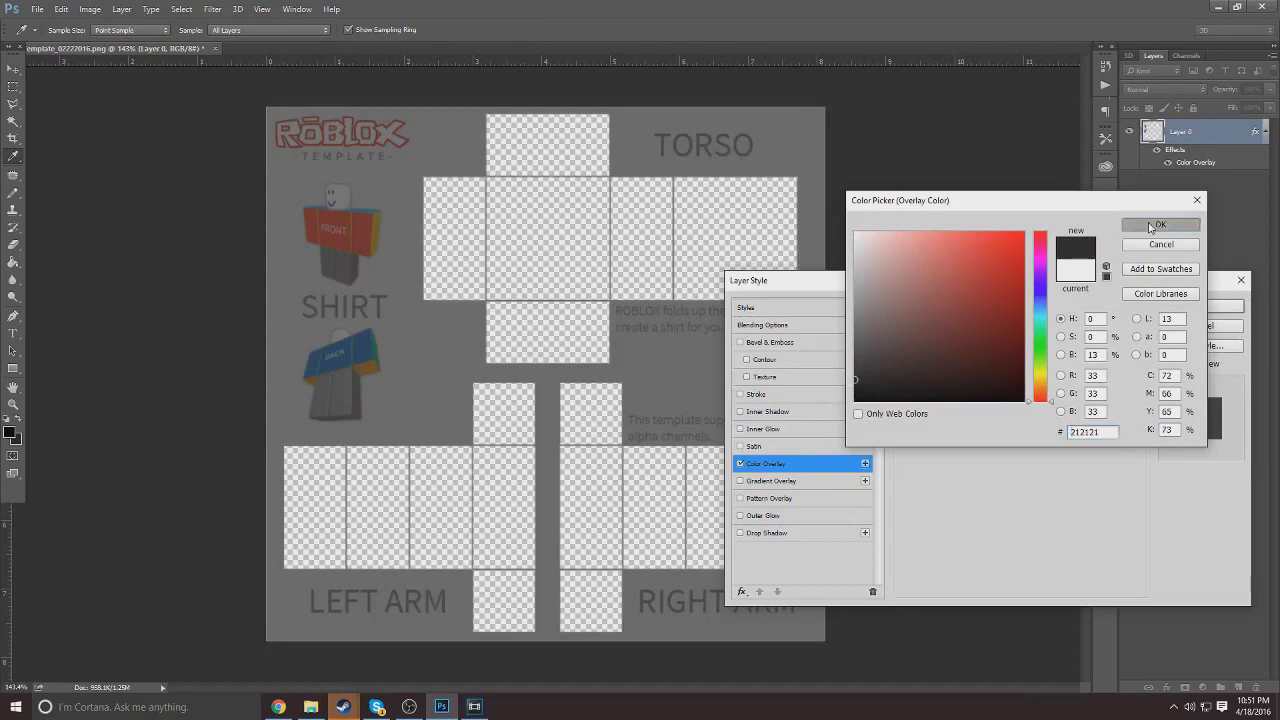
click(1160, 224)
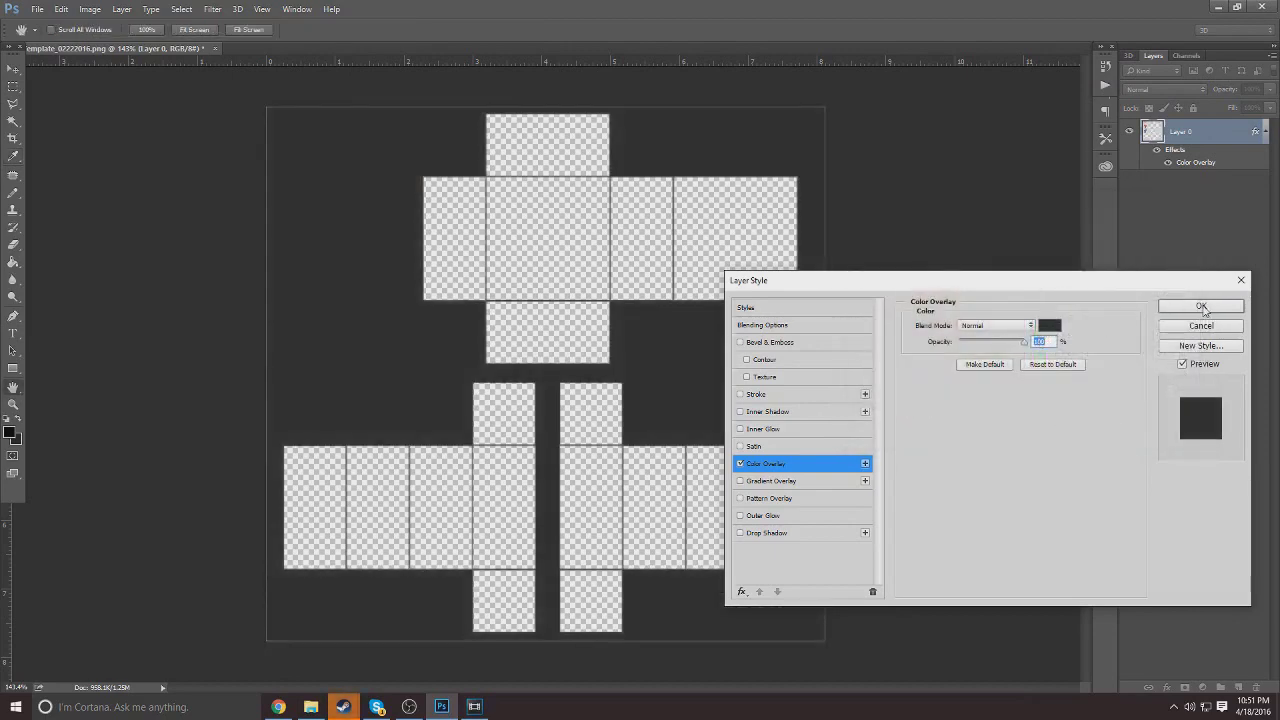
click(1201, 307)
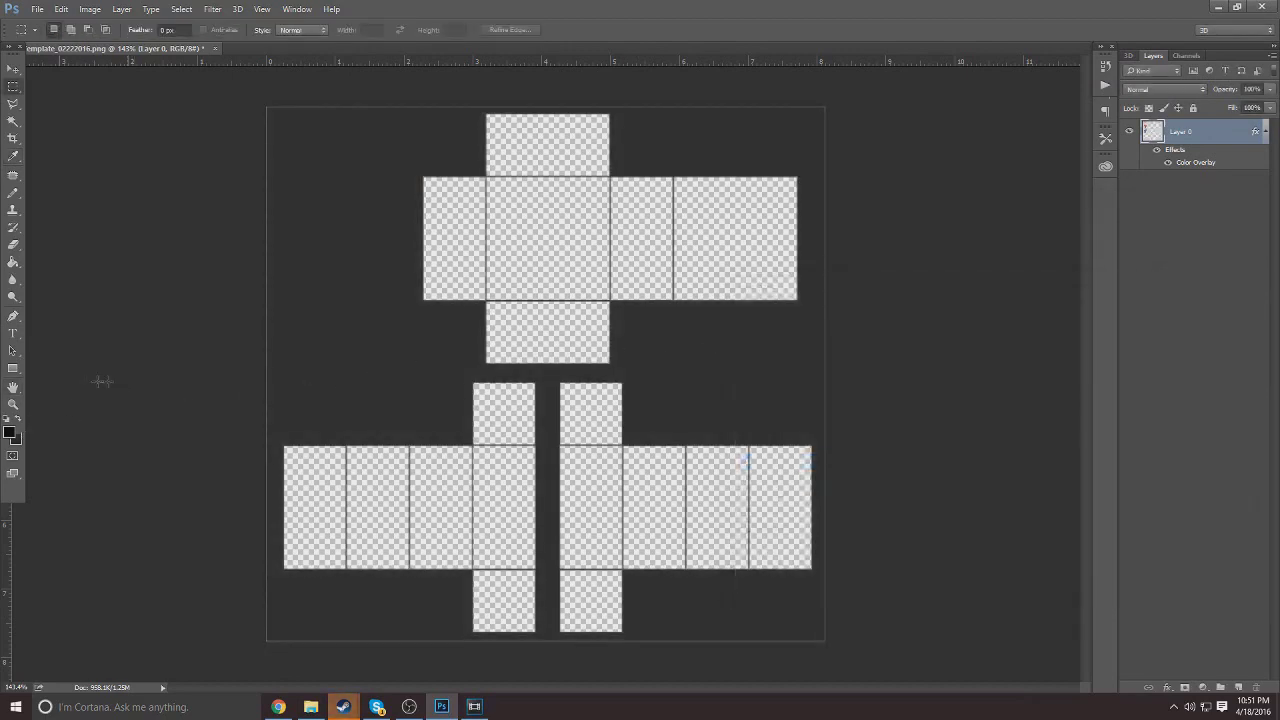
Step: Place short sleve template.png from the Tutorial folder into the document and move its layer below Layer 0
click(12, 405)
drag(189, 346, 180, 349)
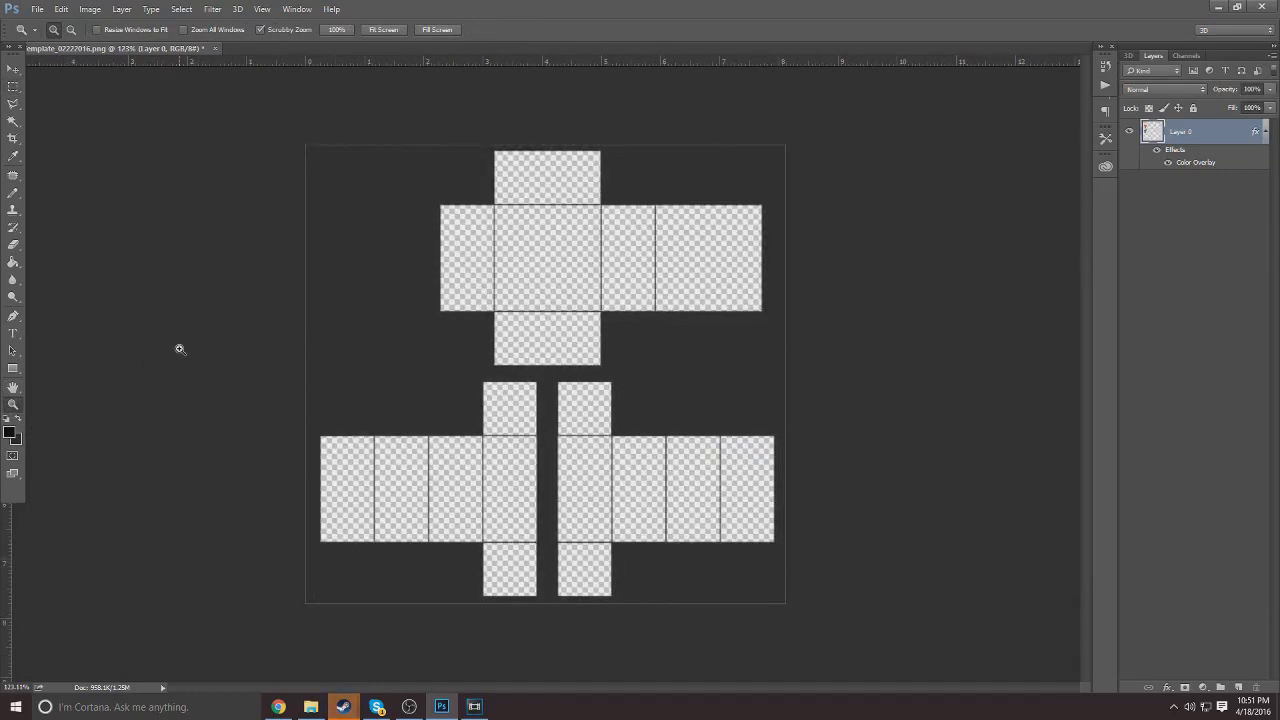
mouse_move(436, 384)
mouse_down()
mouse_move(423, 386)
mouse_move(434, 386)
mouse_up()
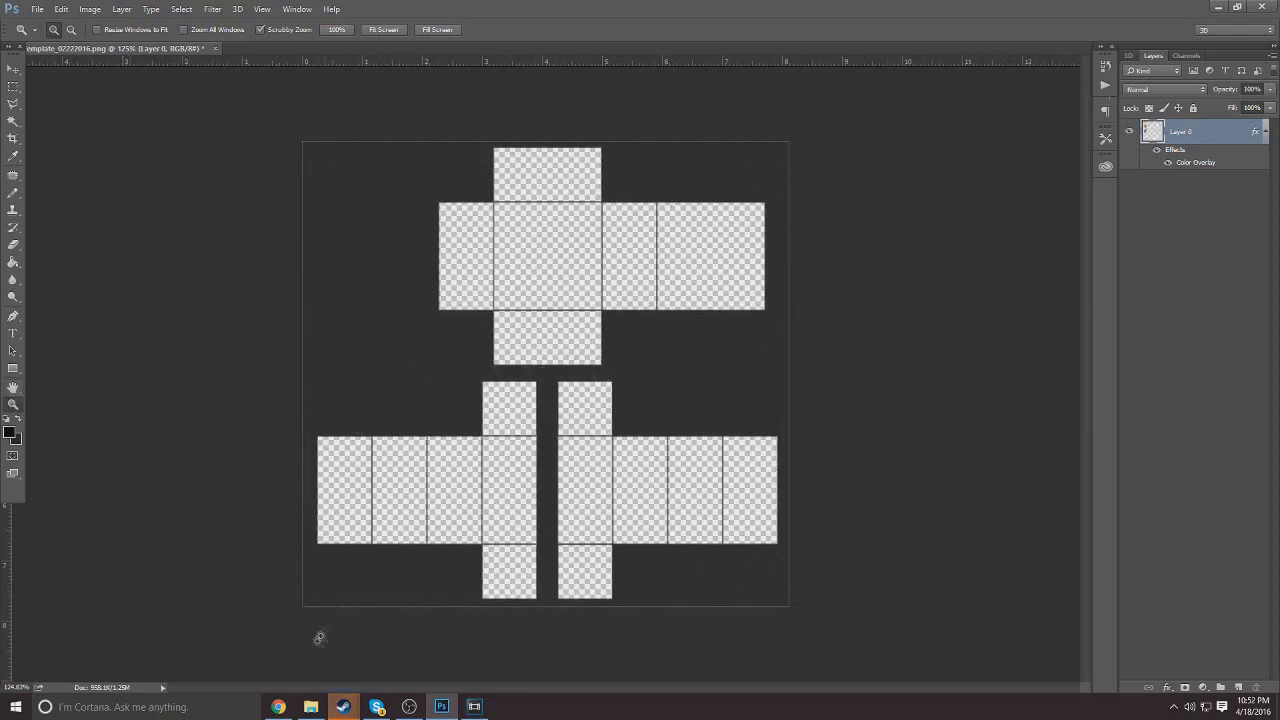
click(312, 707)
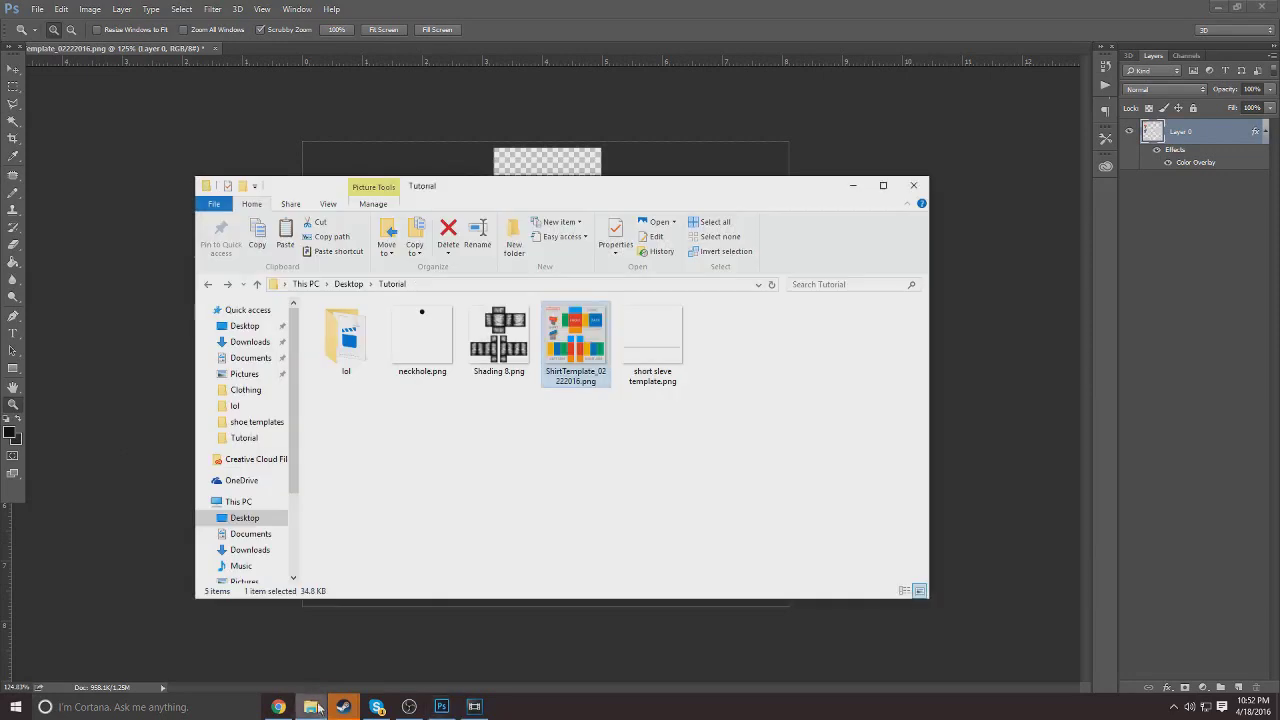
drag(628, 357, 540, 677)
key(Return)
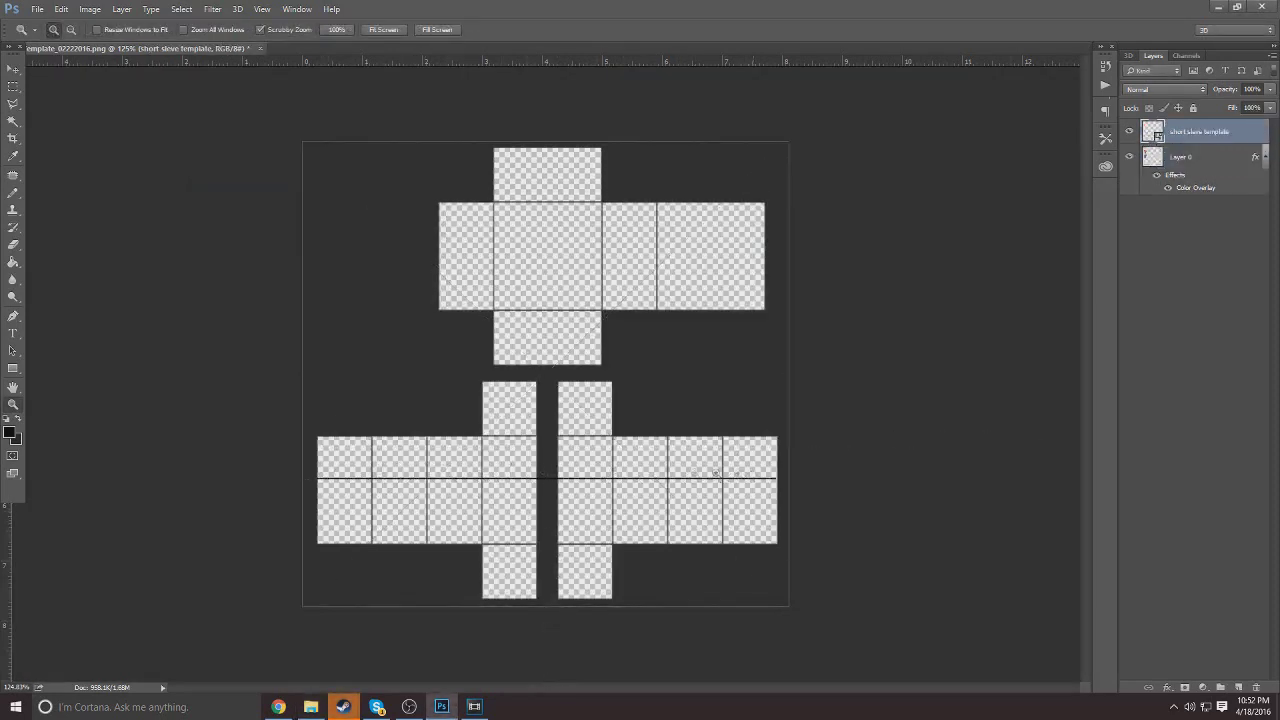
drag(1218, 130, 1190, 185)
Step: Rasterize the short sleve template layer and the layer style of Layer 0
right_click(1185, 182)
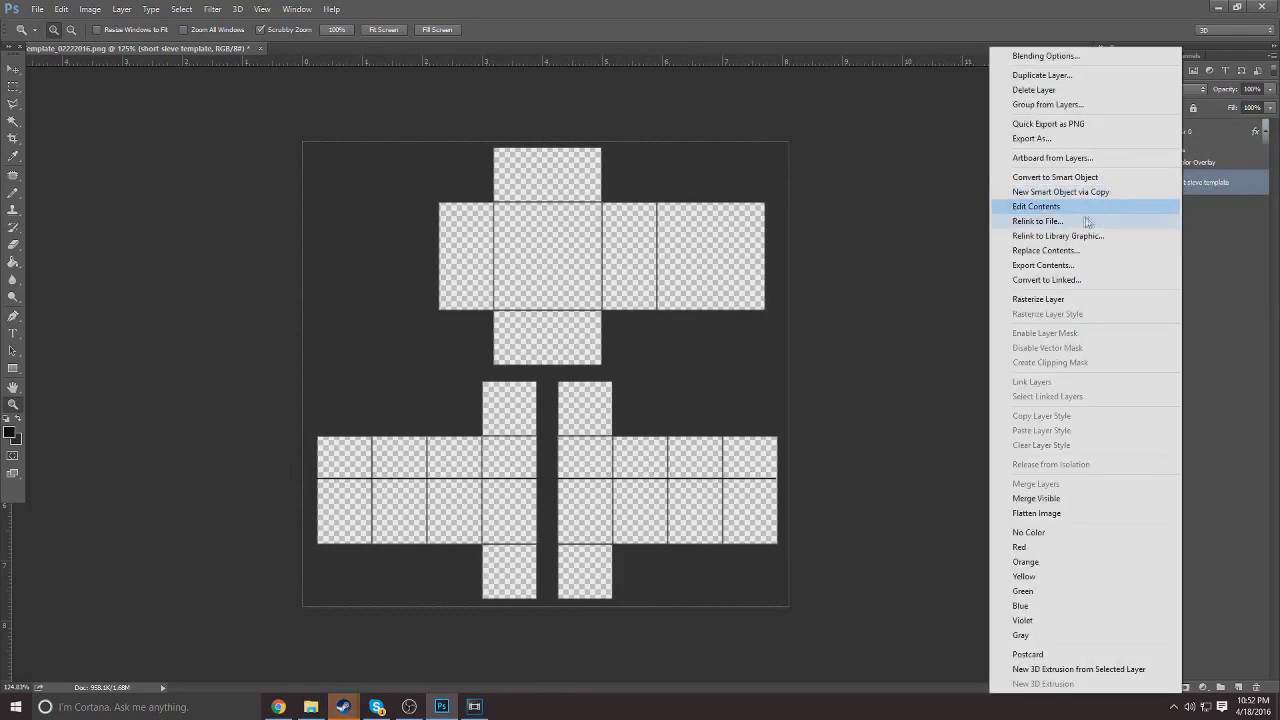
click(1037, 299)
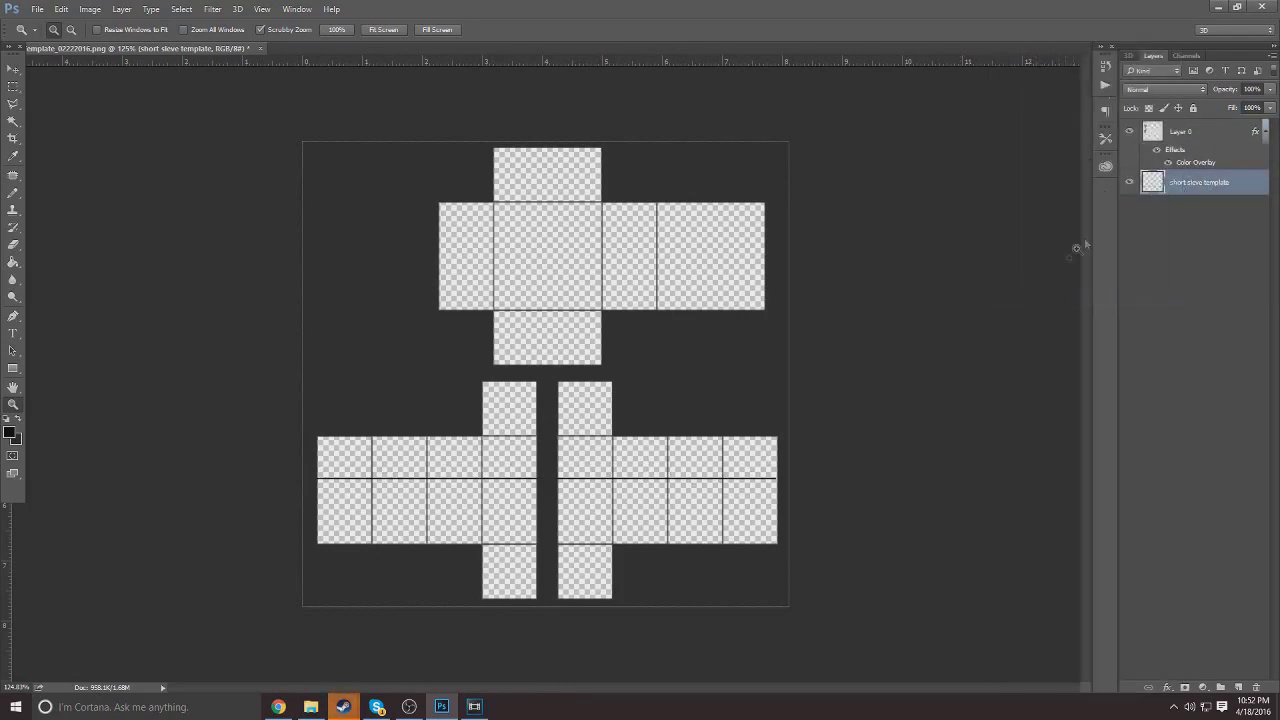
right_click(1208, 142)
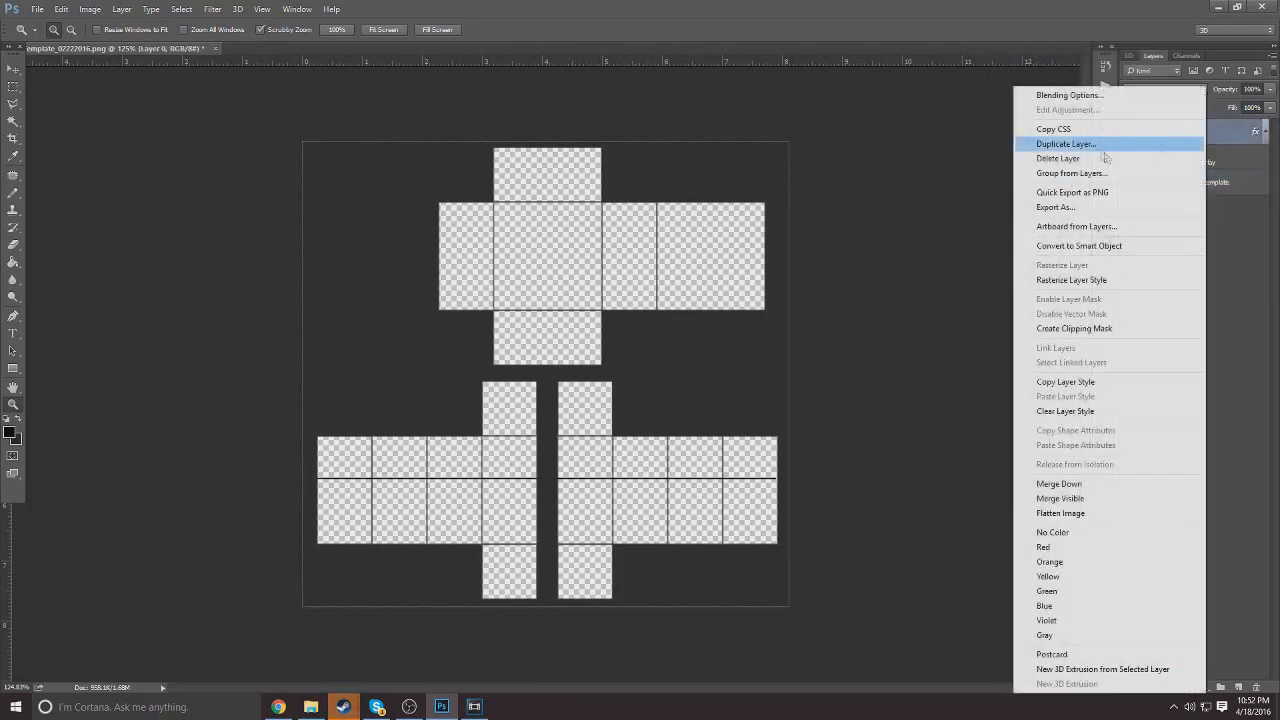
click(1055, 280)
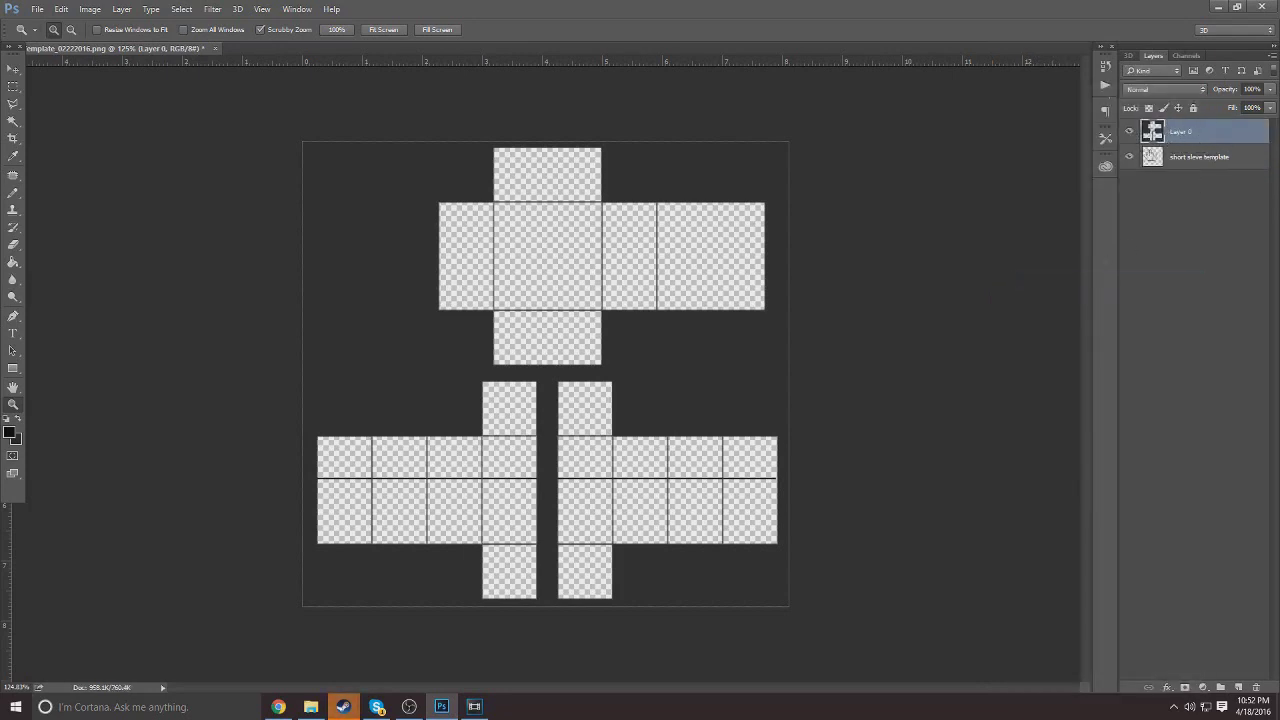
Step: Place neckhole.png from the Tutorial folder into the document and move its layer directly below Layer 0
click(311, 706)
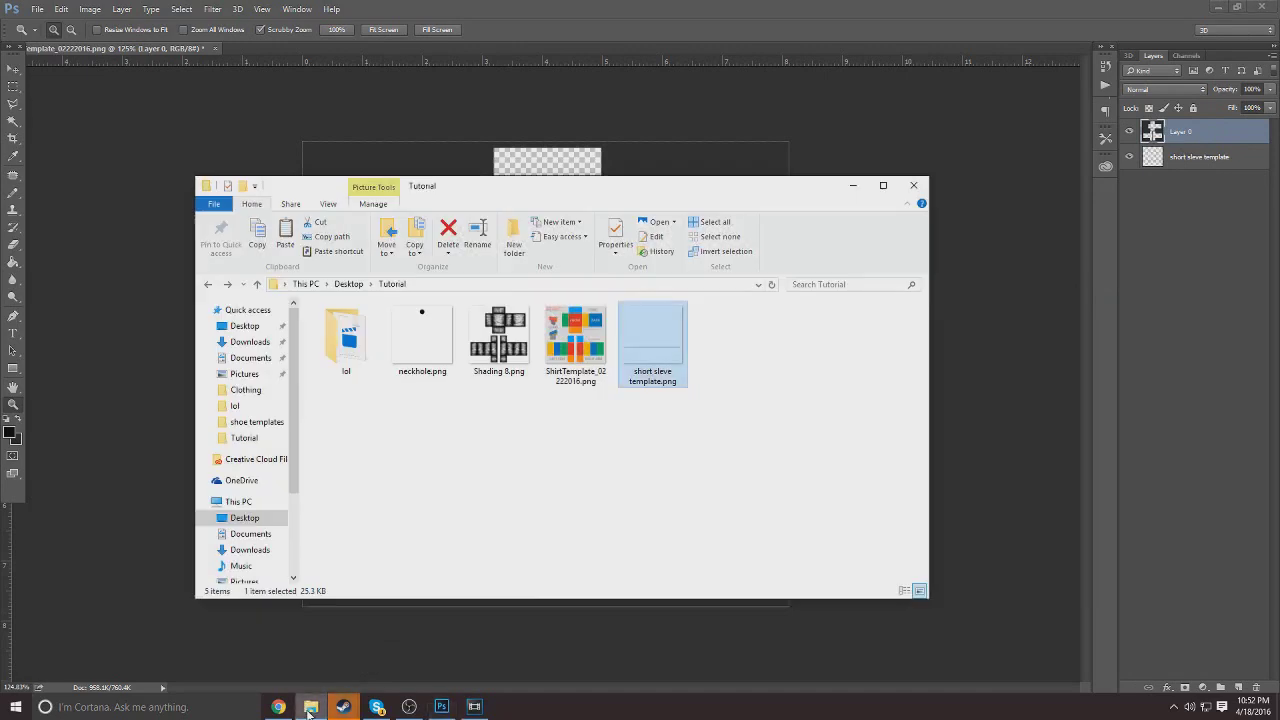
drag(413, 332, 531, 257)
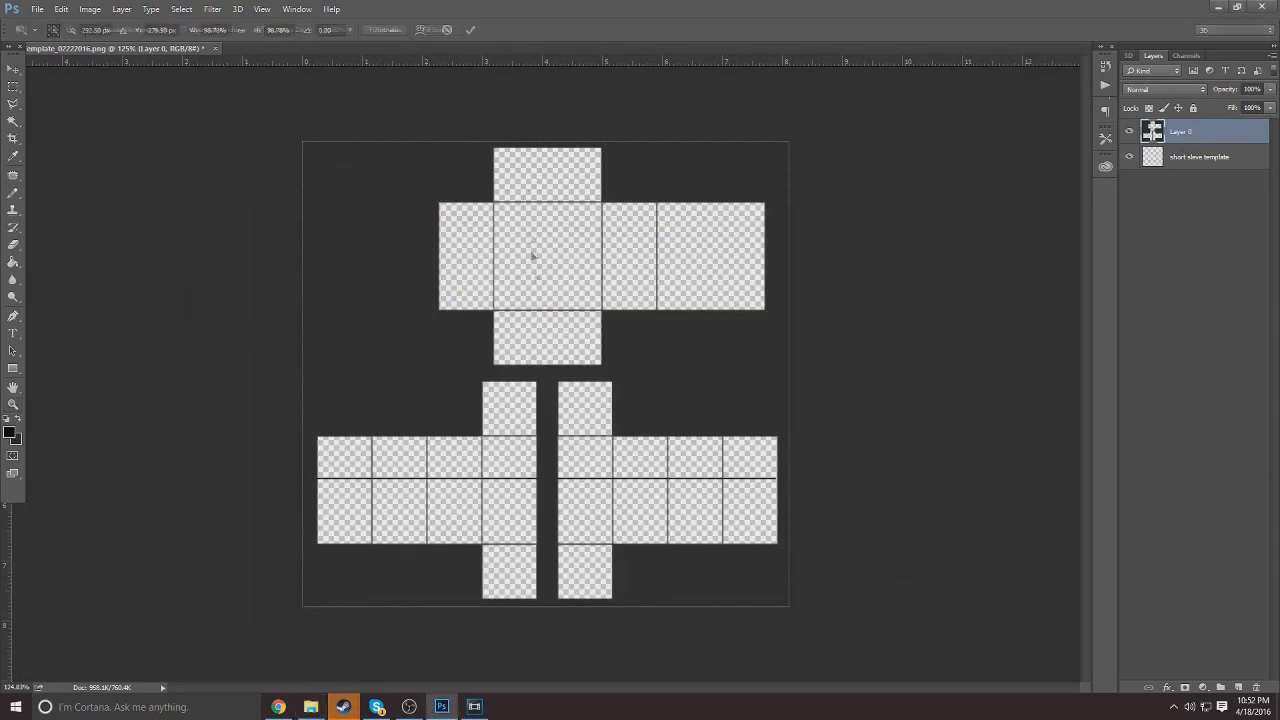
key(Return)
drag(1153, 131, 1186, 158)
Step: Rasterize the neckhole layer, and hide both it and the short sleve template layer
right_click(1186, 158)
click(1049, 301)
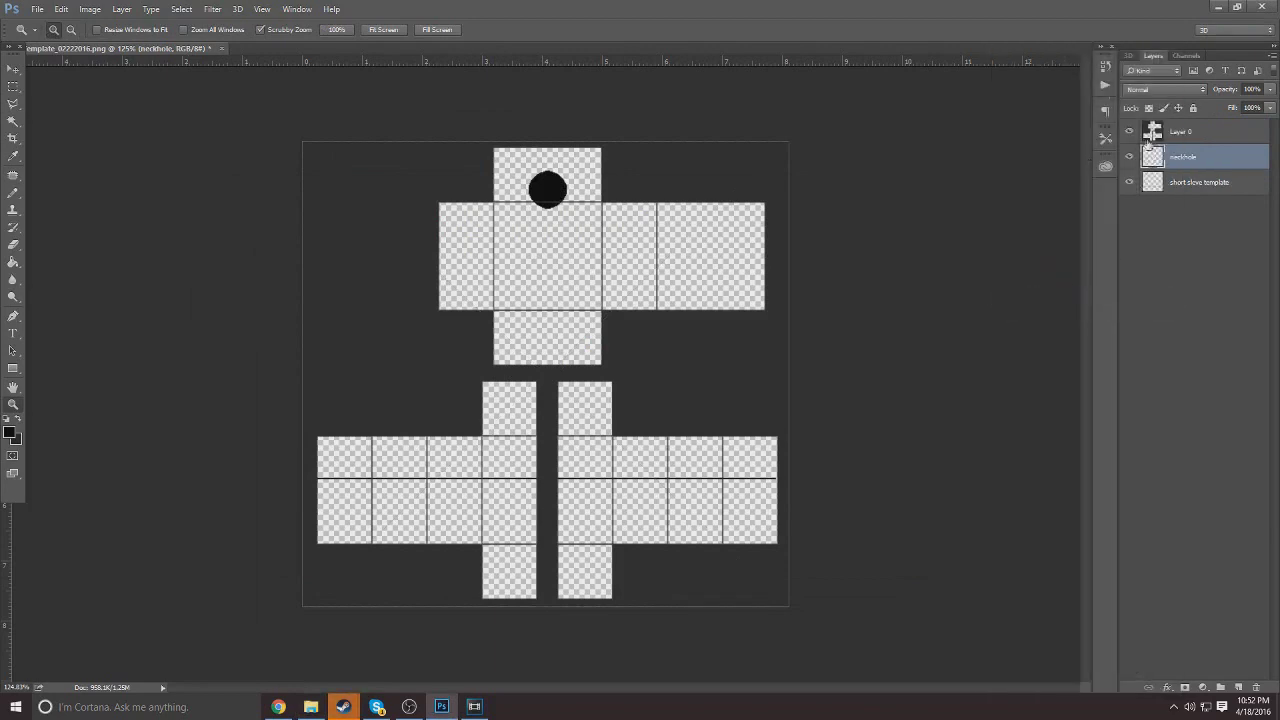
click(1129, 157)
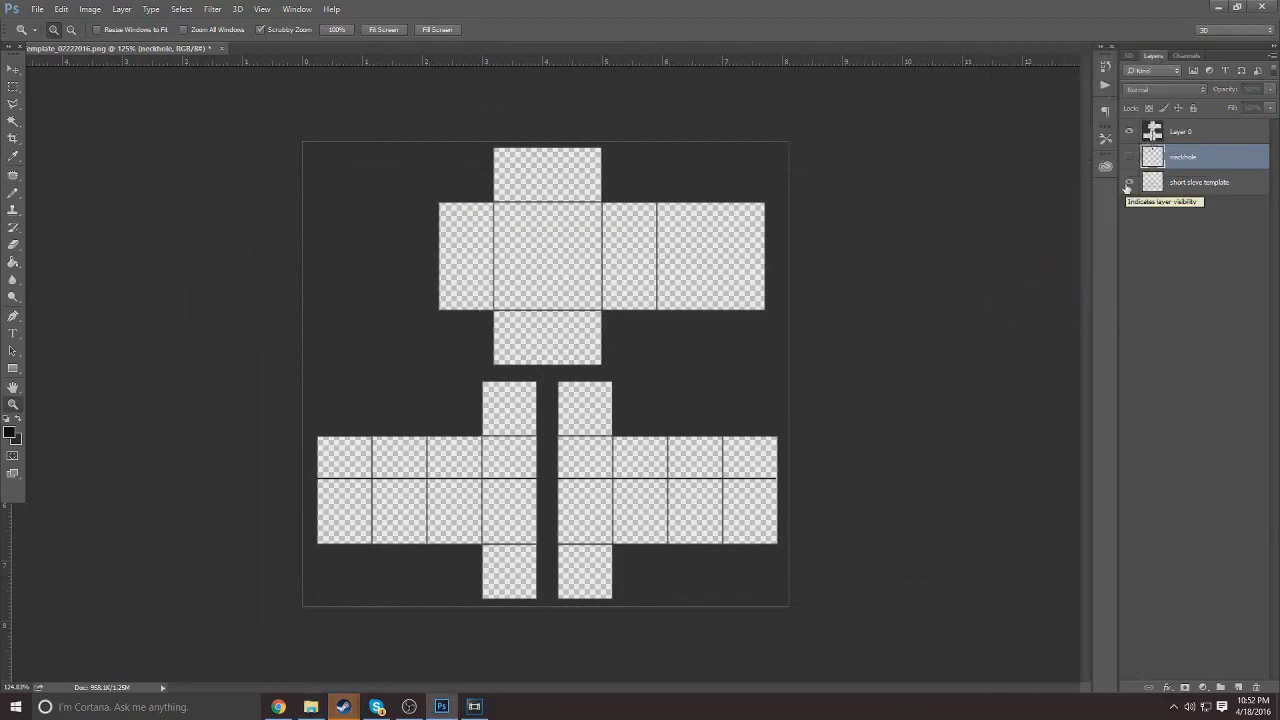
click(1128, 183)
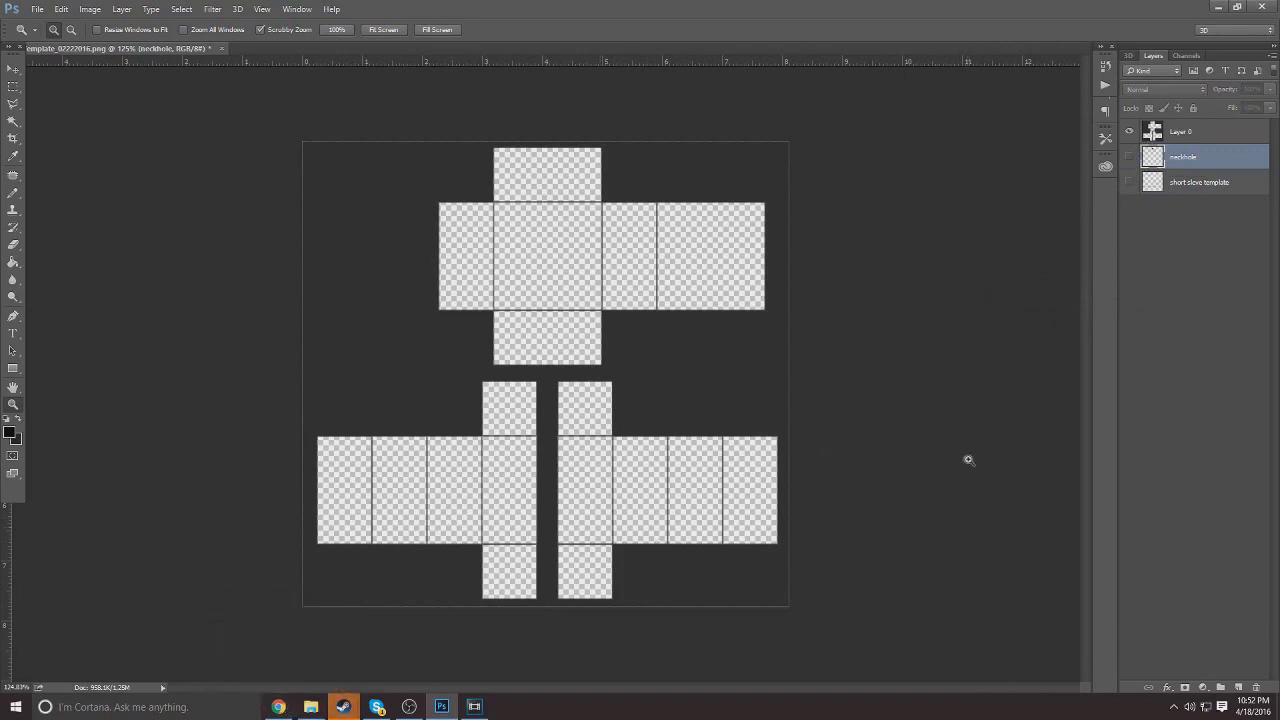
Step: Switch to Chrome, close the shirt template tab, and copy the white Supreme E.T. Hooded Sweatshirt image from the image results
click(287, 706)
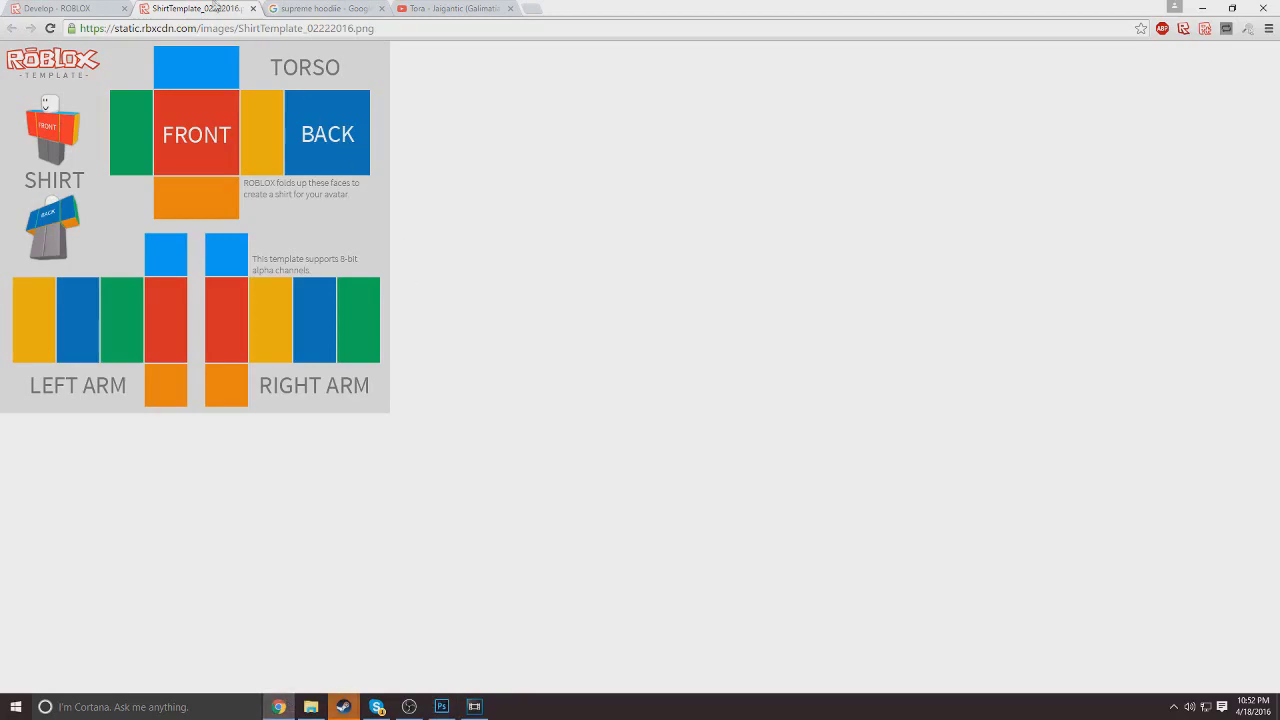
click(253, 8)
click(211, 8)
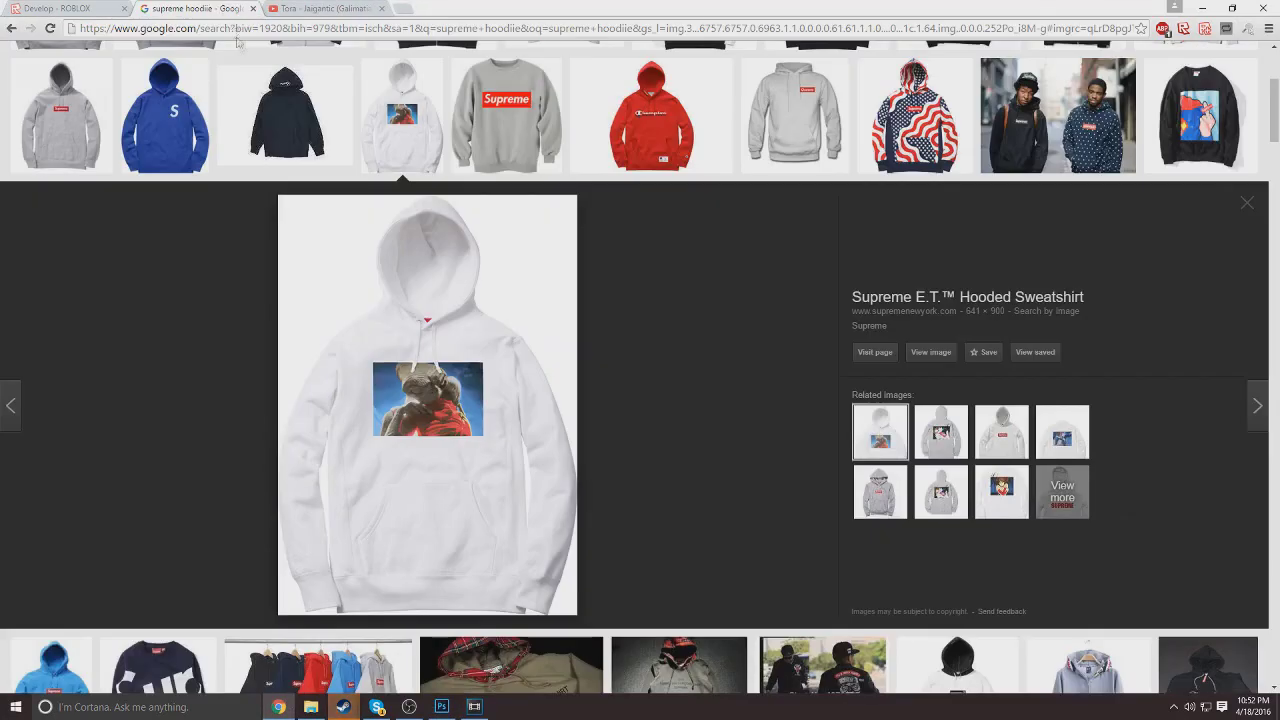
scroll(383, 280, up, 3)
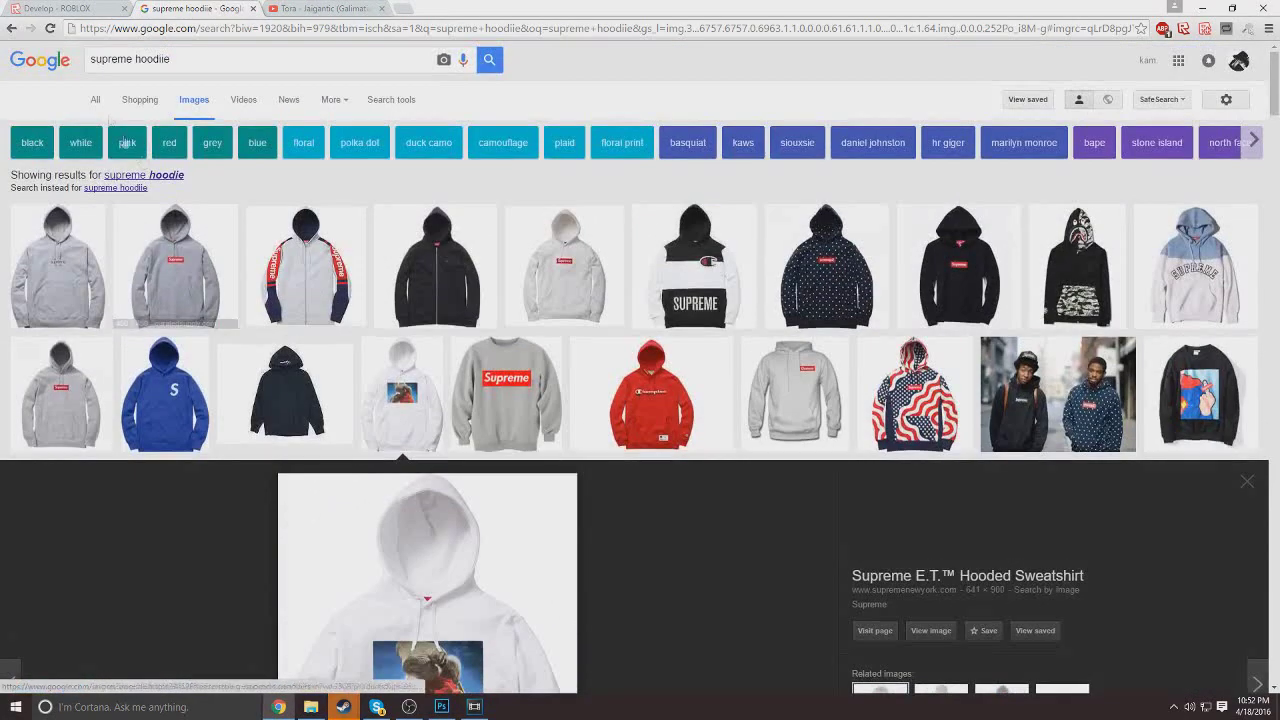
scroll(474, 214, down, 2)
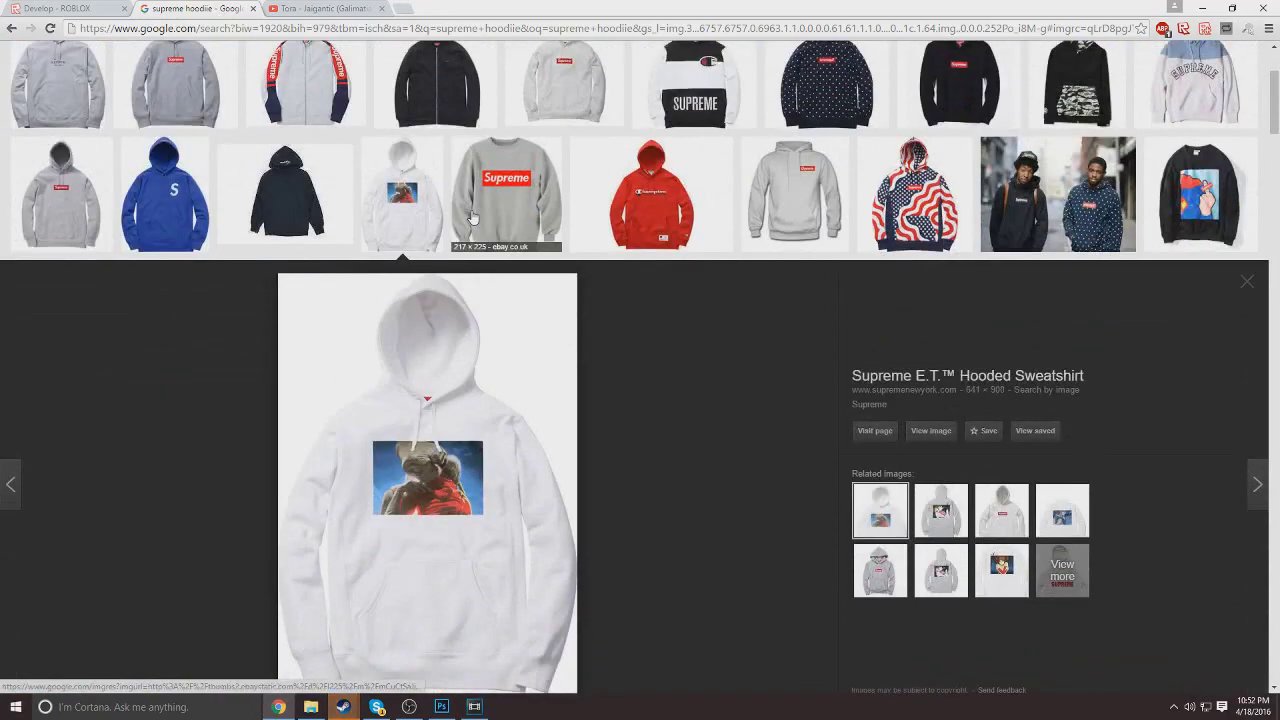
scroll(473, 217, down, 3)
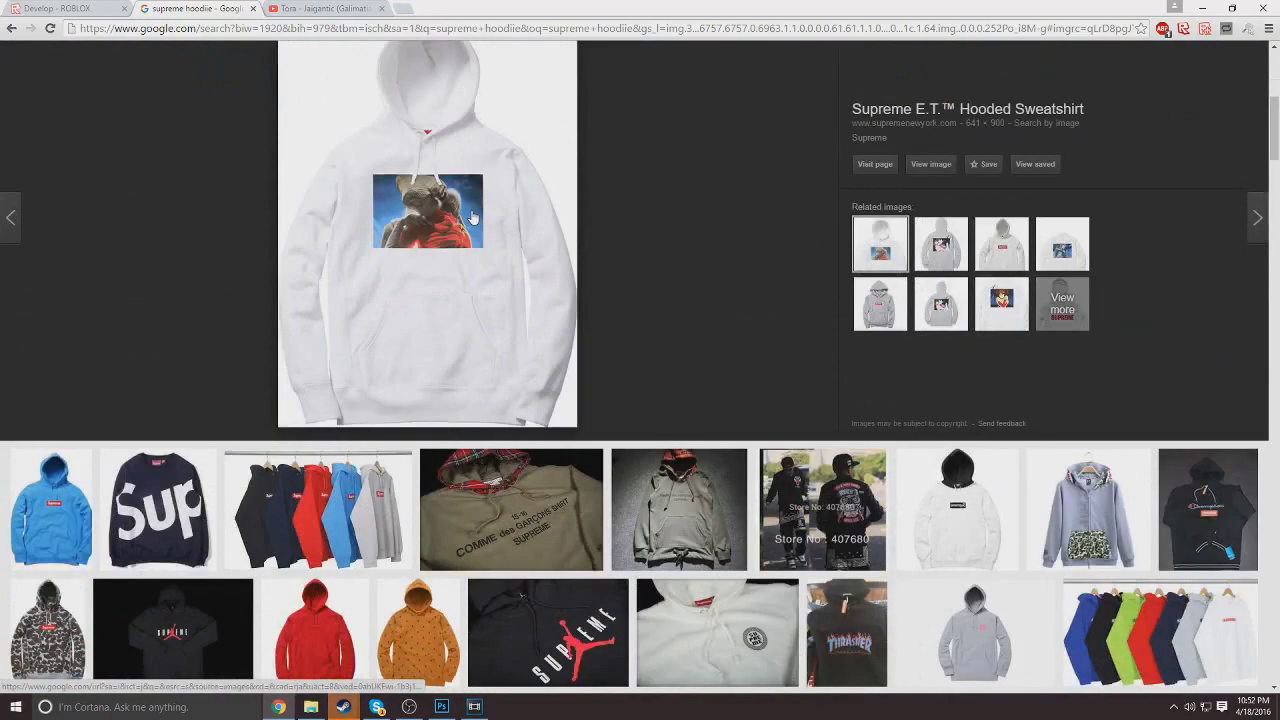
scroll(474, 216, up, 1)
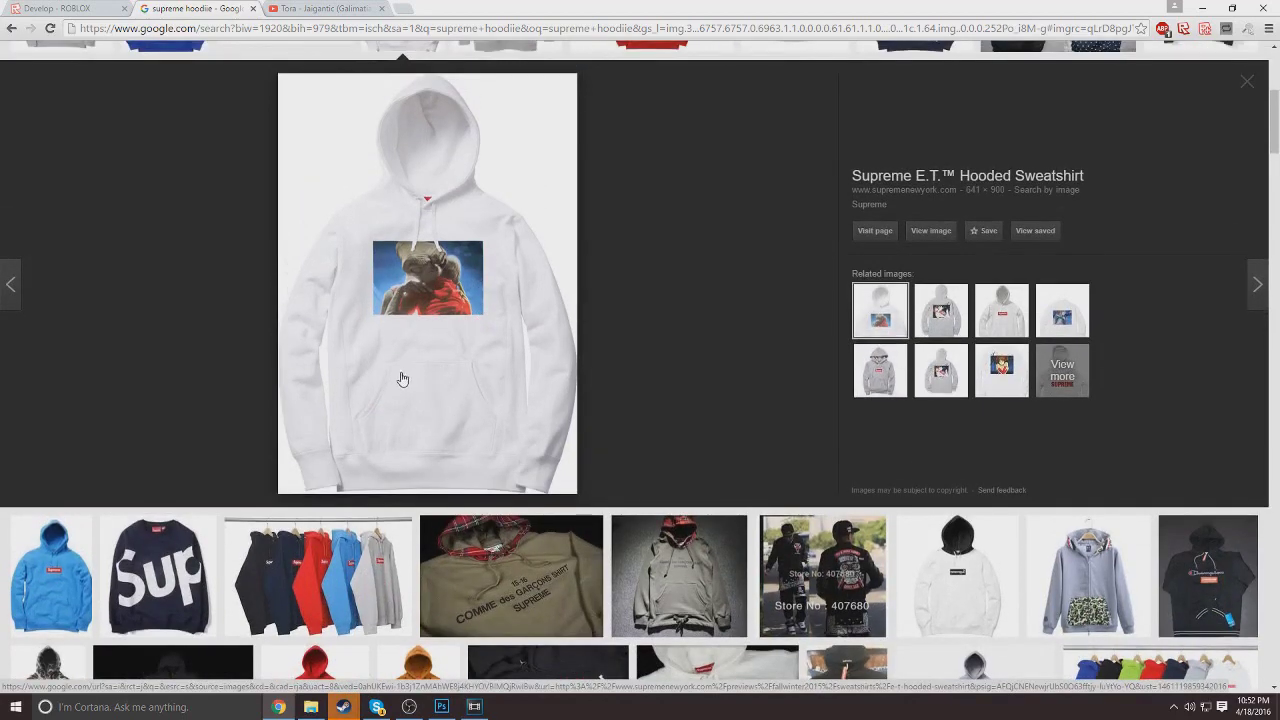
right_click(462, 363)
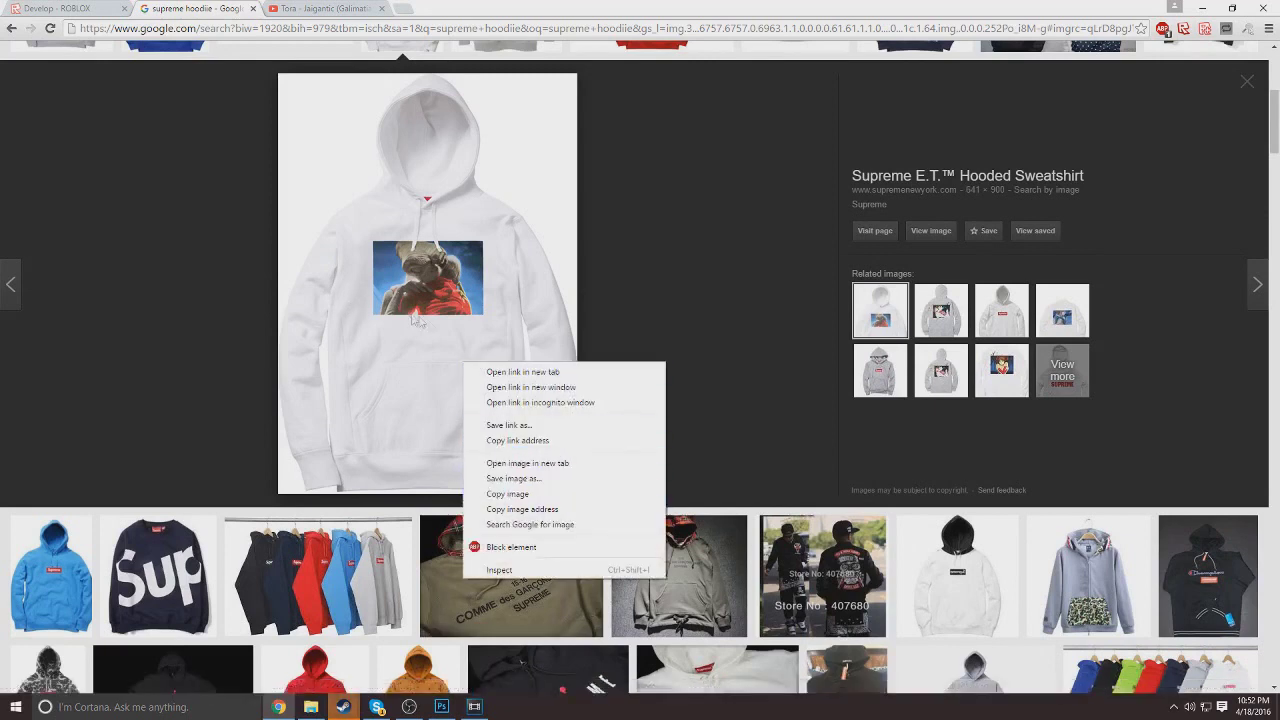
click(524, 494)
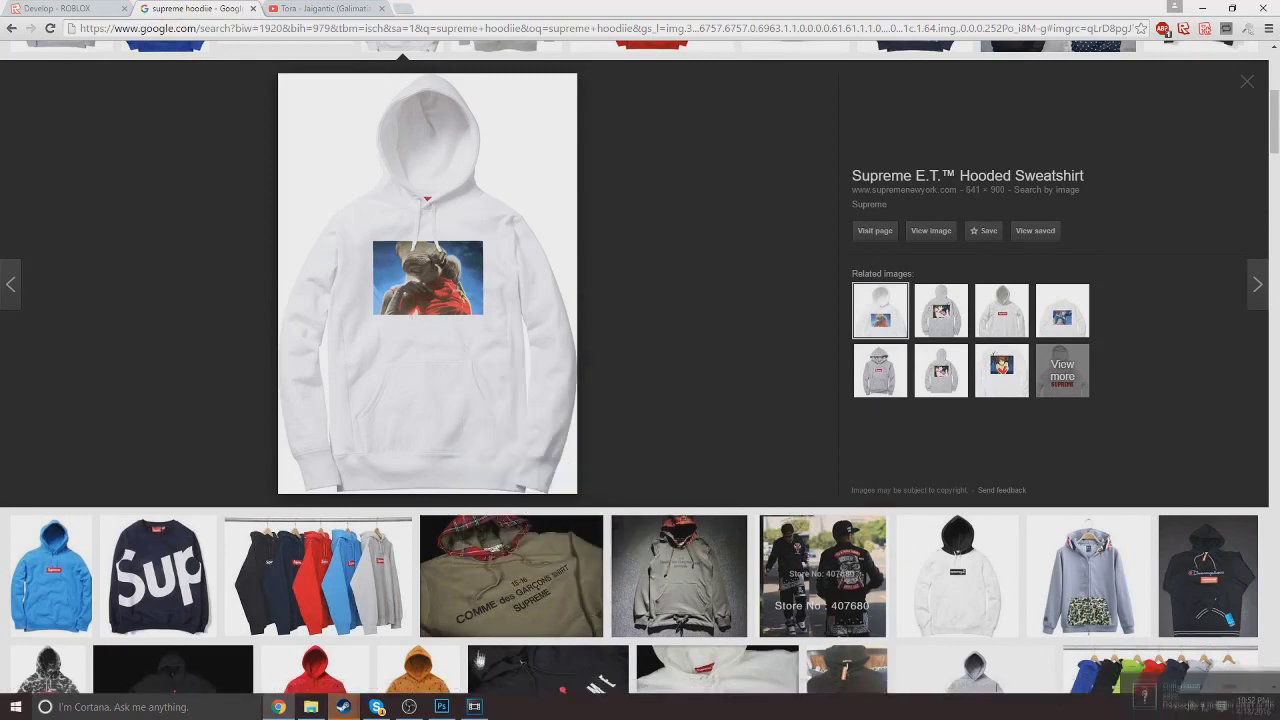
Step: Paste the hoodie image into the Photoshop template, place its layer above Layer 0, and shift it up to expose the plain lower fabric
mouse_move(454, 701)
click(458, 707)
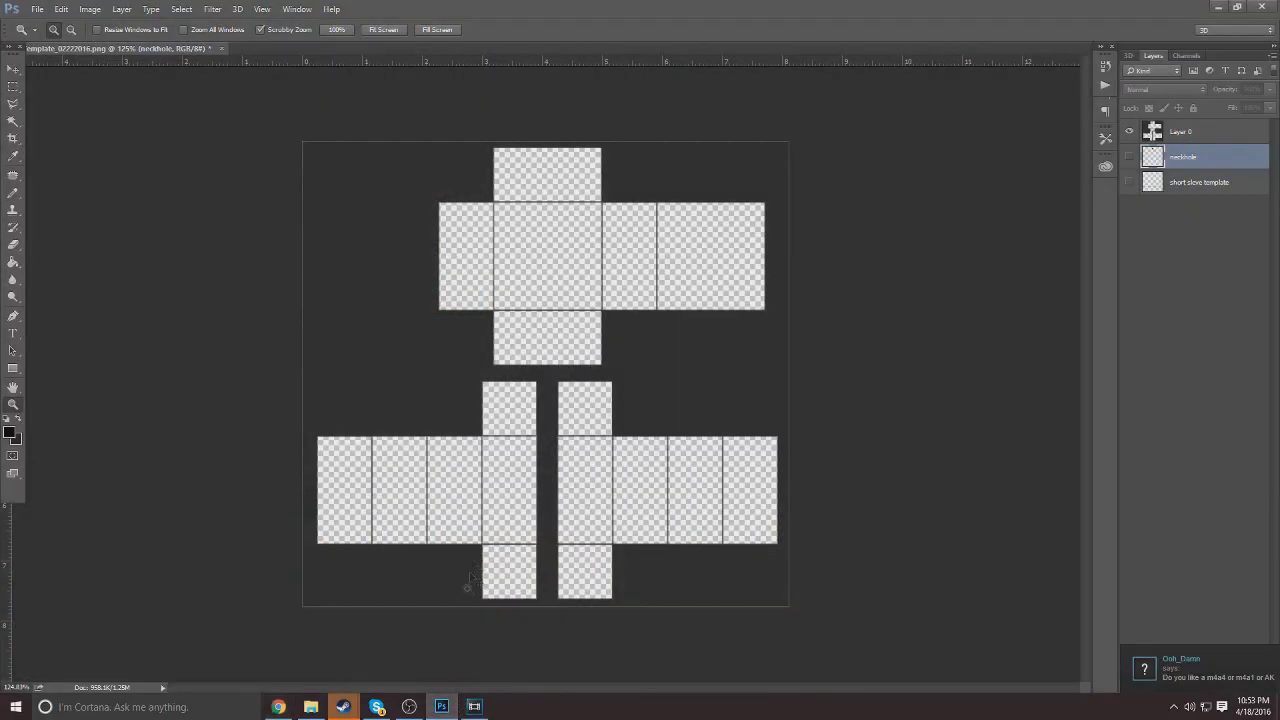
key(ctrl+v)
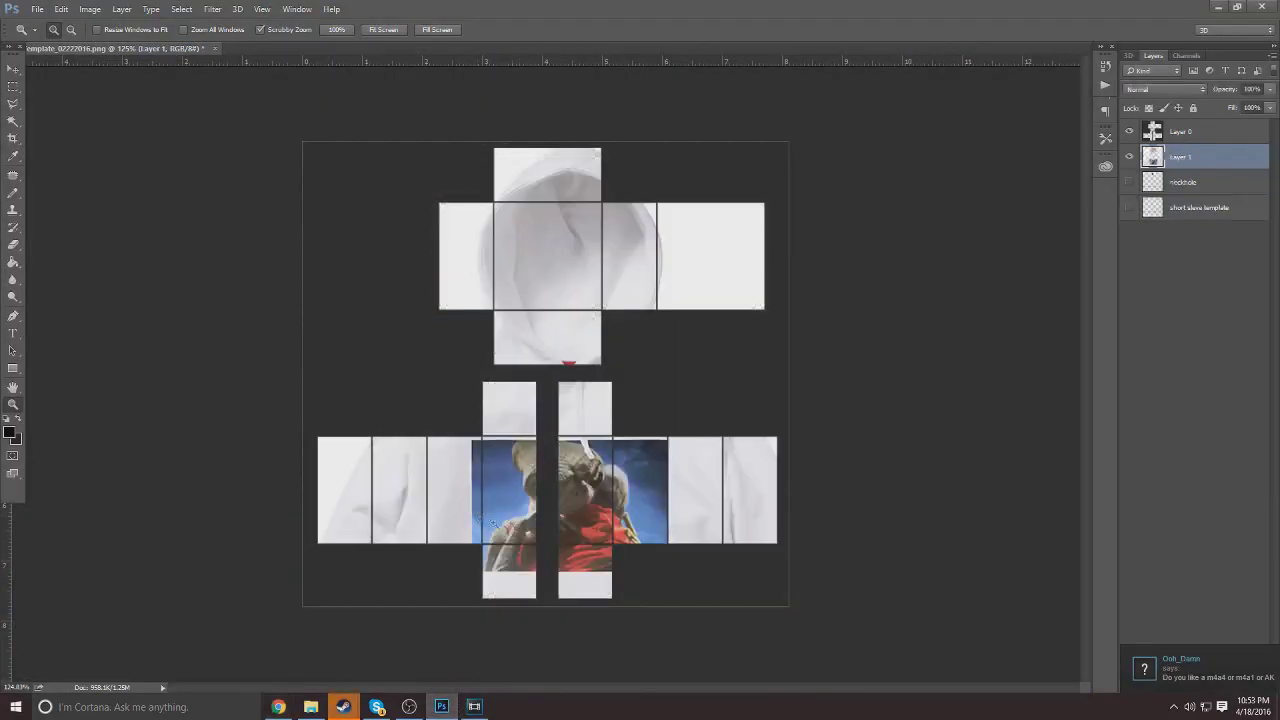
drag(1183, 155, 1179, 130)
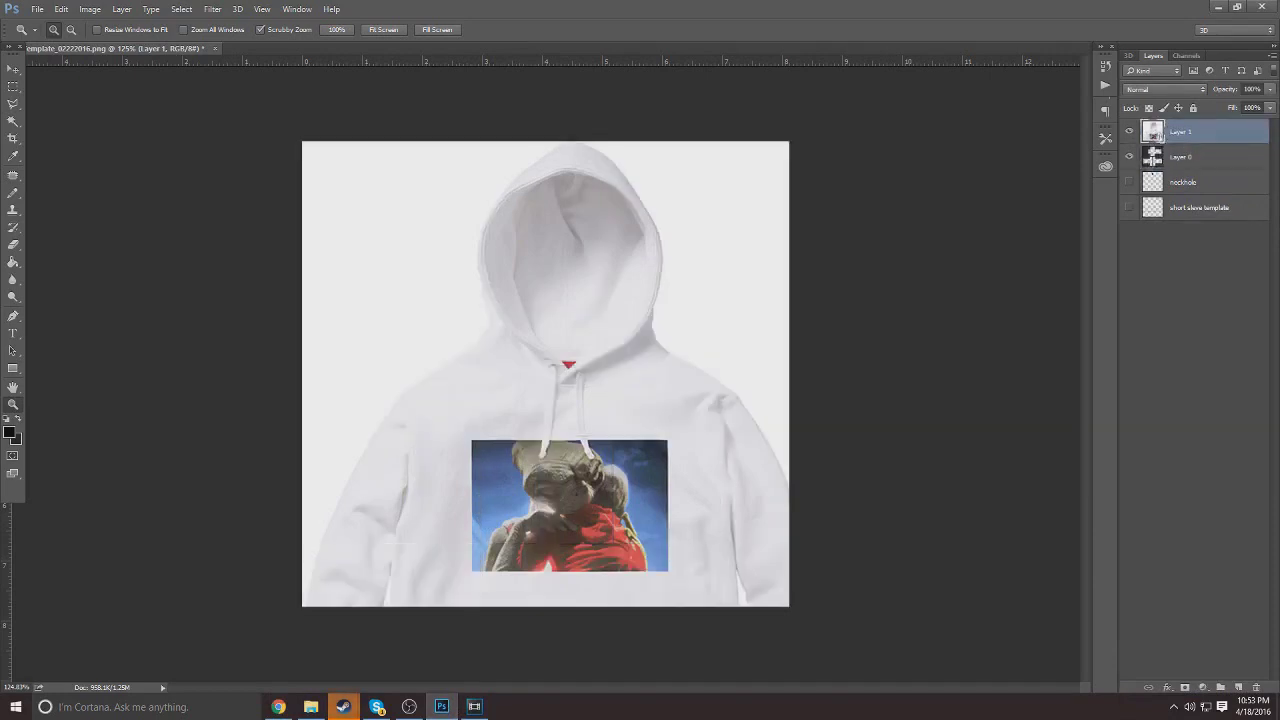
click(13, 68)
drag(566, 580, 548, 308)
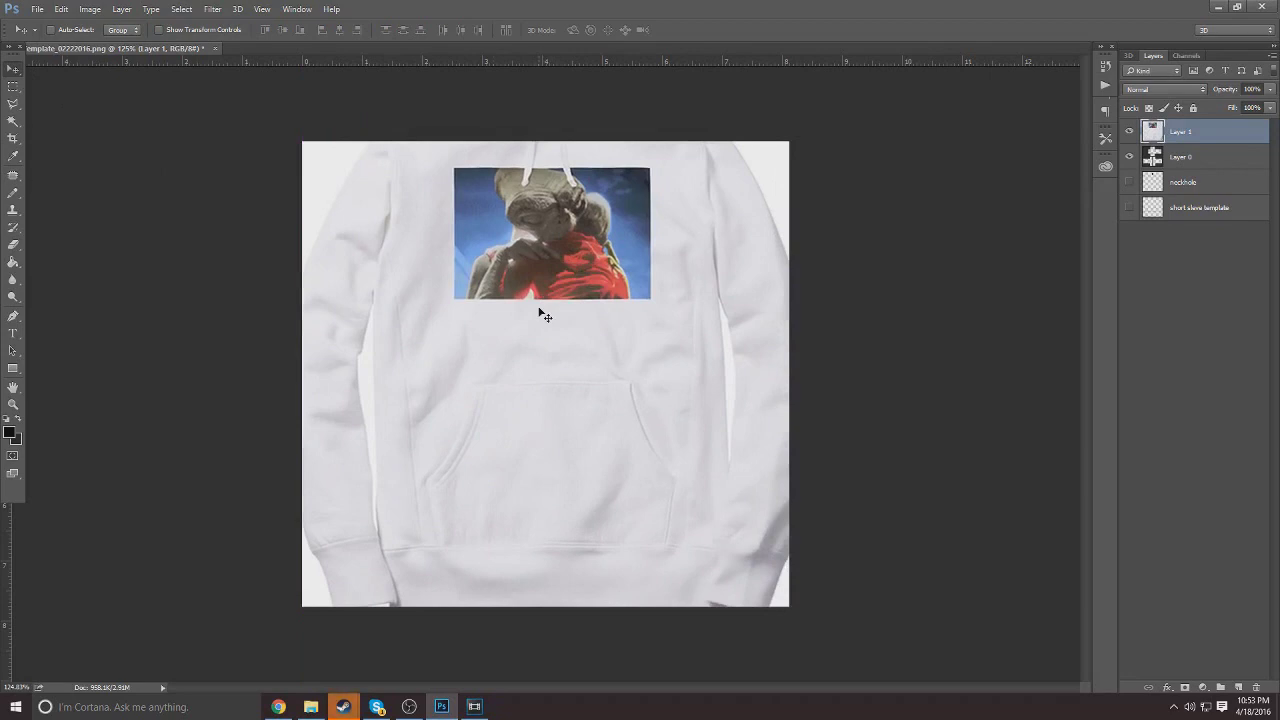
Step: Cut a rectangle of plain fabric from between the E.T. picture and the pocket onto a new layer, and hide the hoodie layer
key(m)
drag(484, 308, 646, 378)
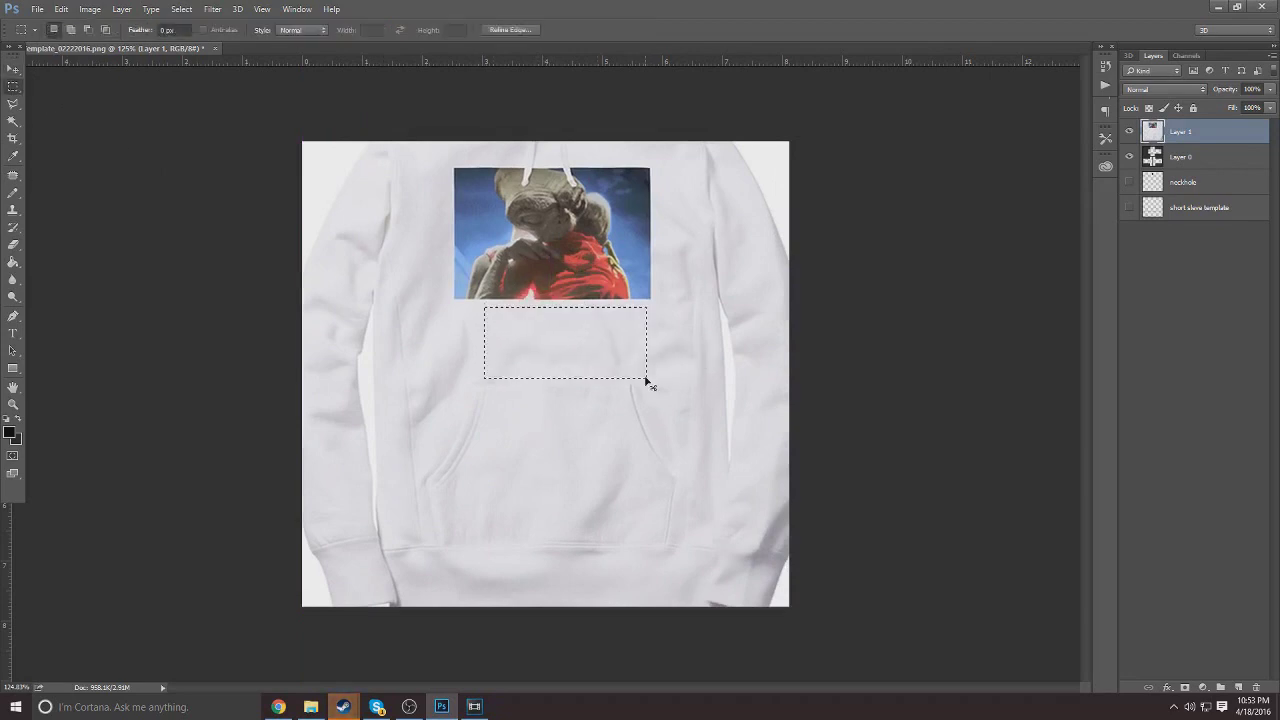
key(Delete)
key(ctrl+z)
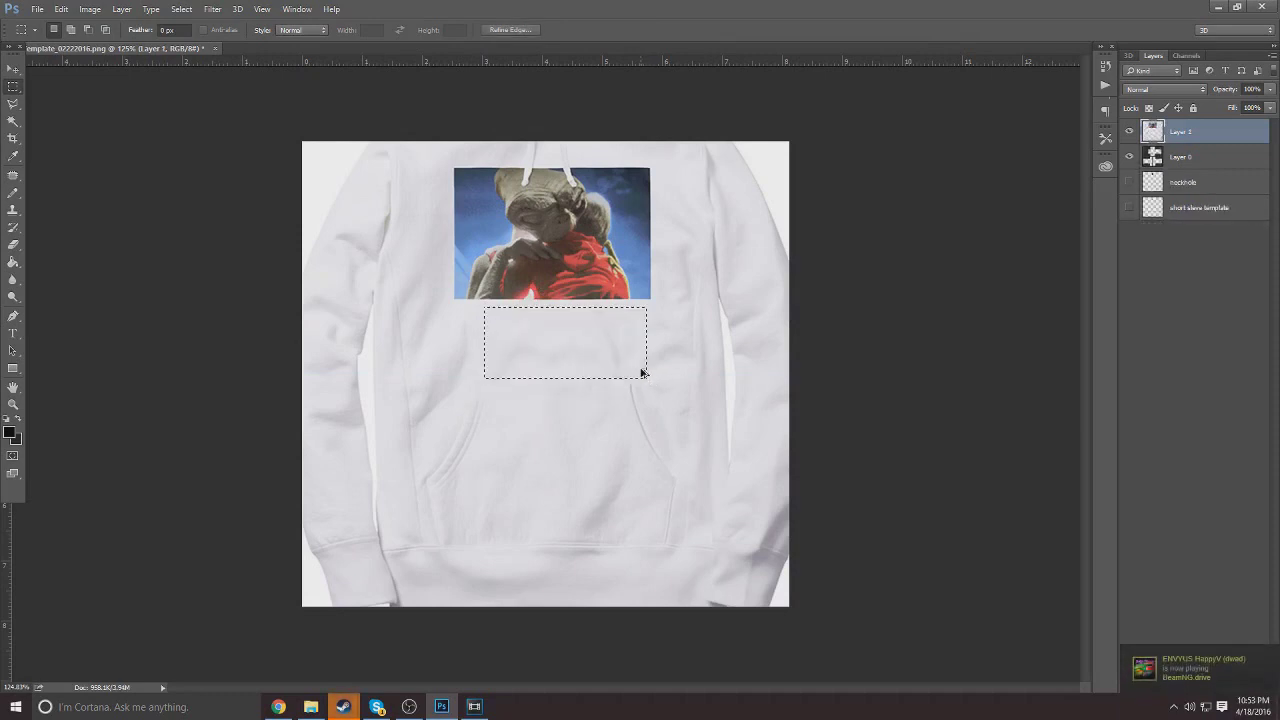
key(ctrl+x)
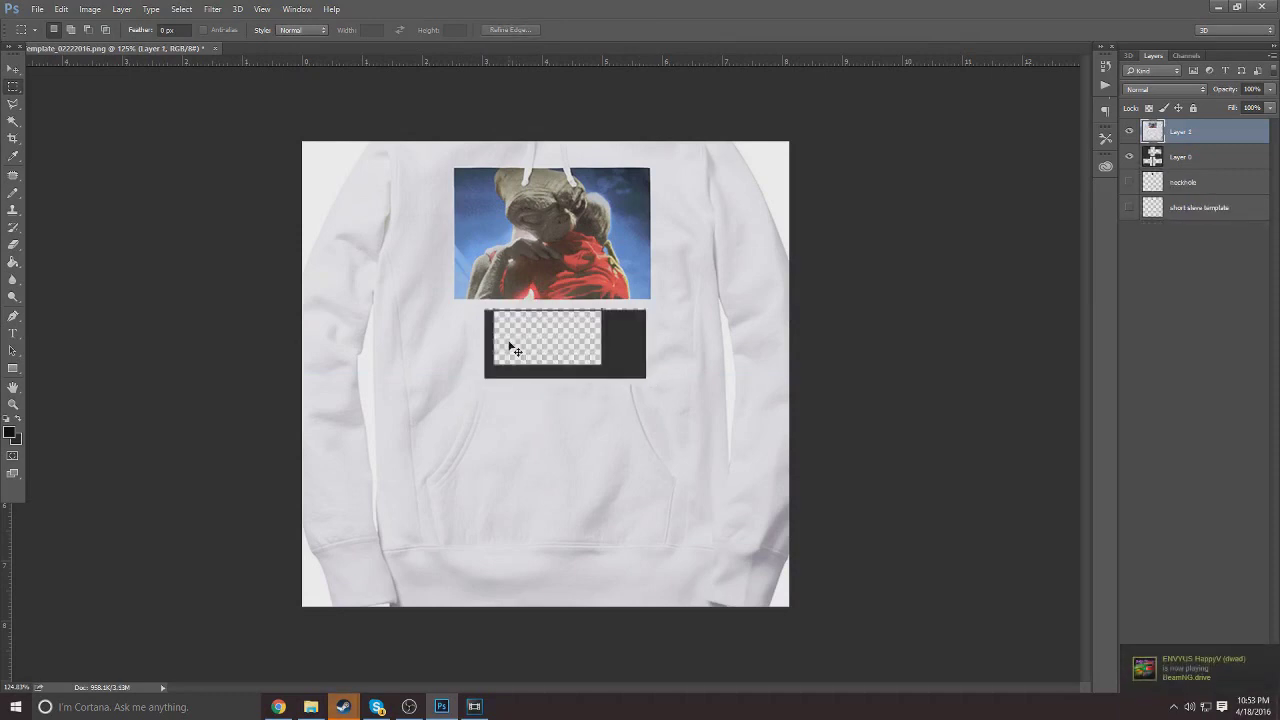
key(ctrl+v)
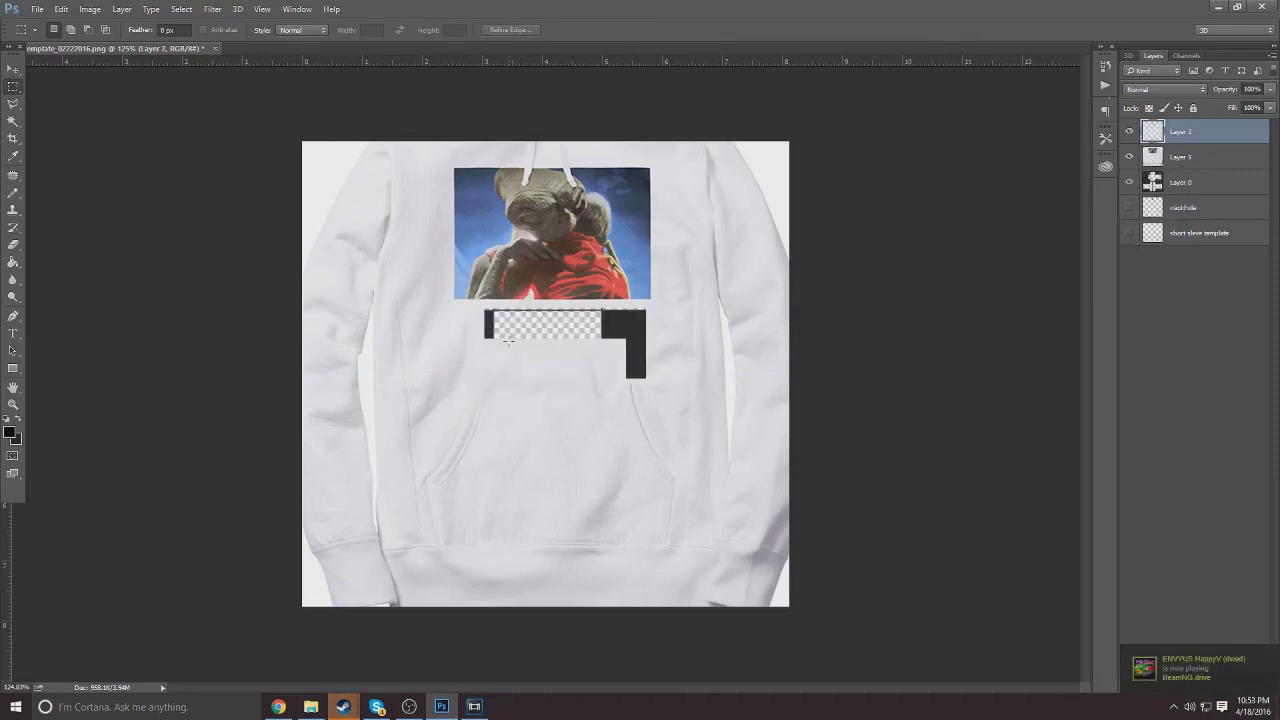
click(1129, 157)
Step: Add a Color Overlay to the fabric patch in light grey eee with reduced opacity so the wrinkles show faintly
right_click(1176, 142)
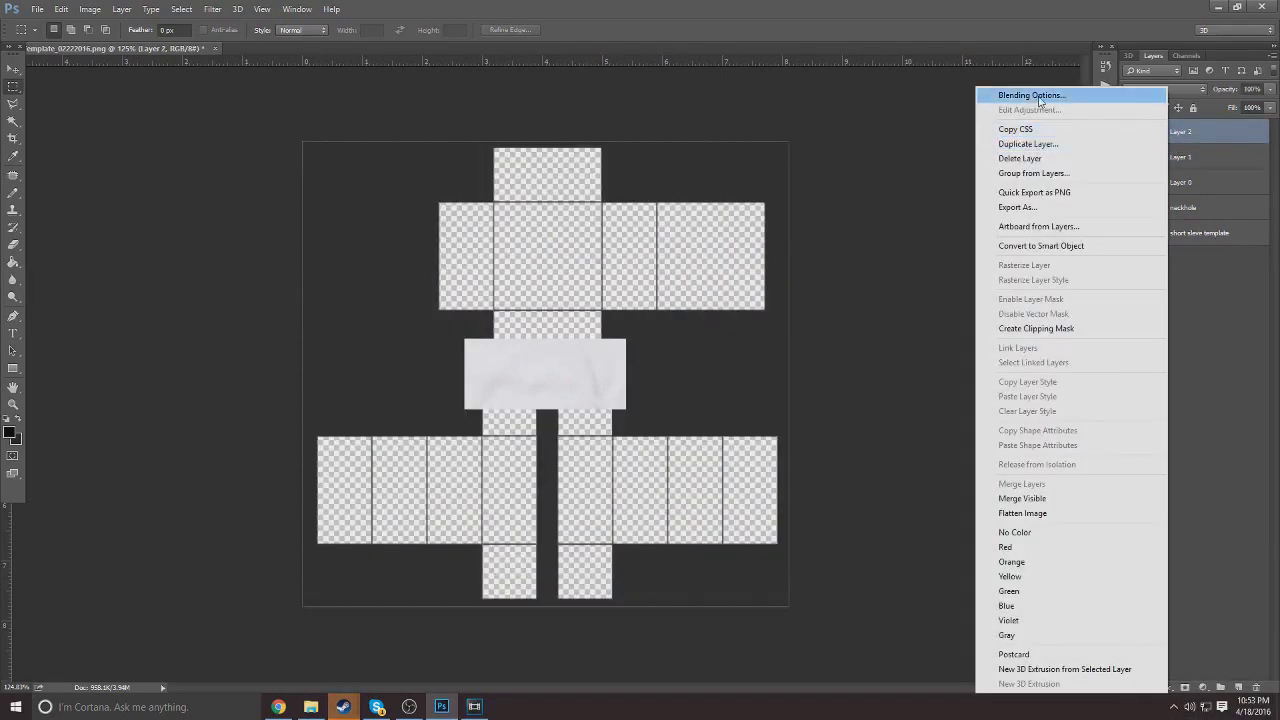
click(1039, 96)
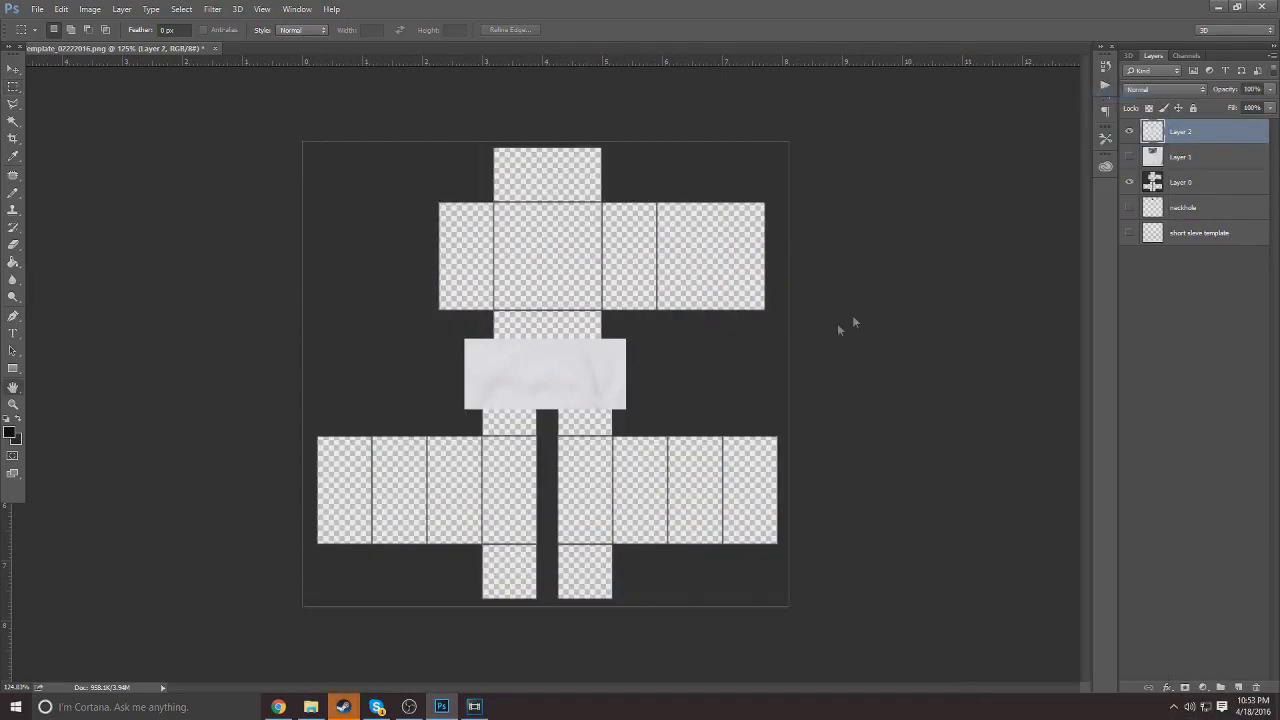
click(756, 464)
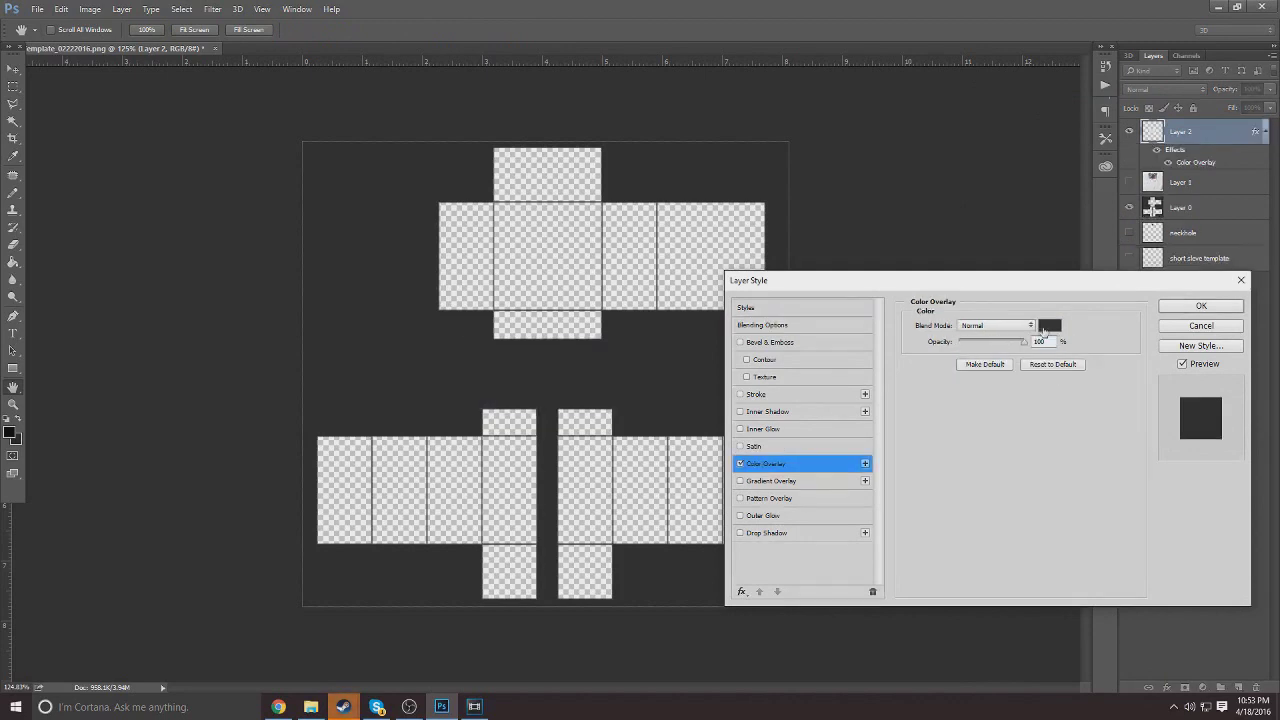
click(1046, 328)
text(eee)
click(1149, 229)
drag(1024, 342, 1010, 345)
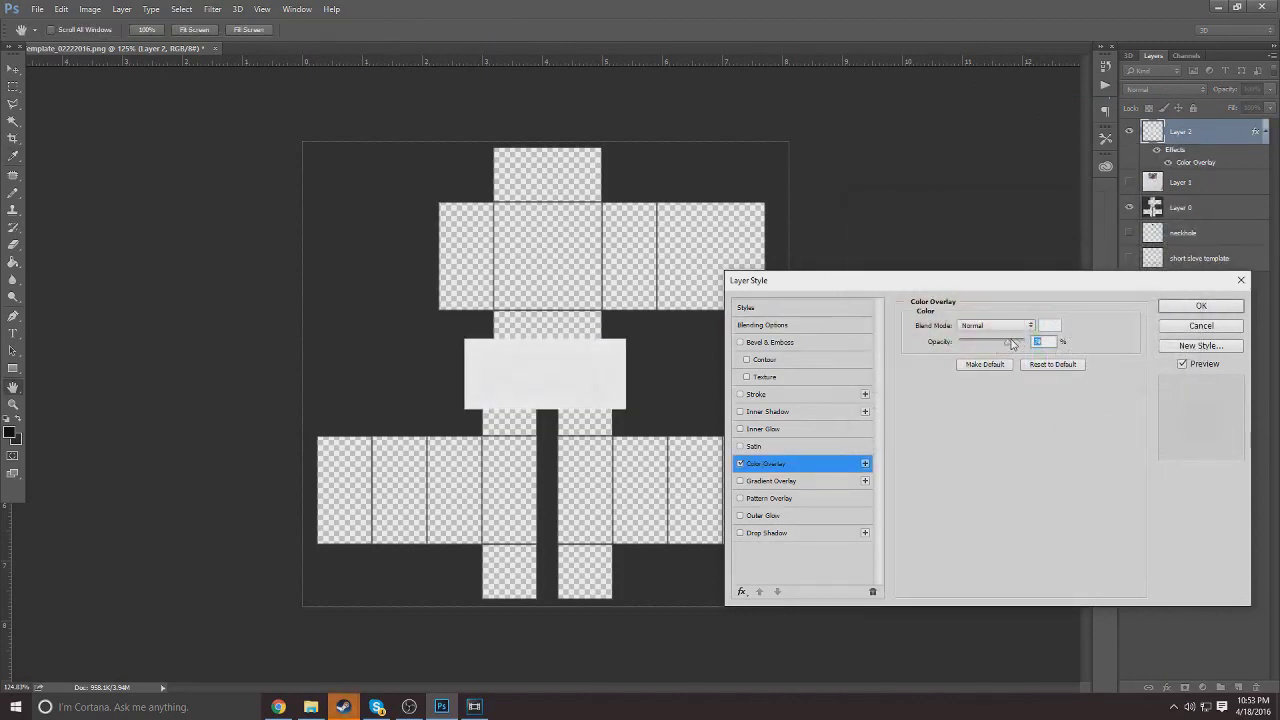
click(1201, 305)
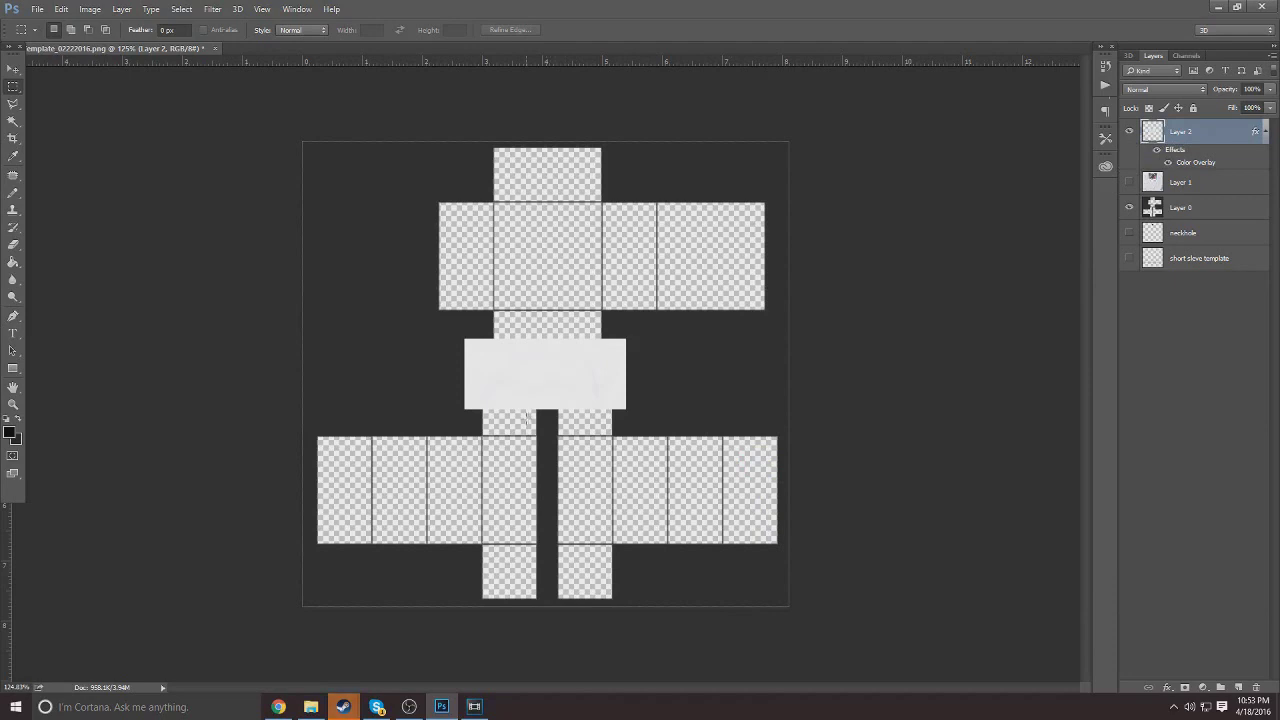
Step: Rasterize the layer style of the fabric patch on Layer 2 and delete the hidden hoodie layer, Layer 1
right_click(1202, 134)
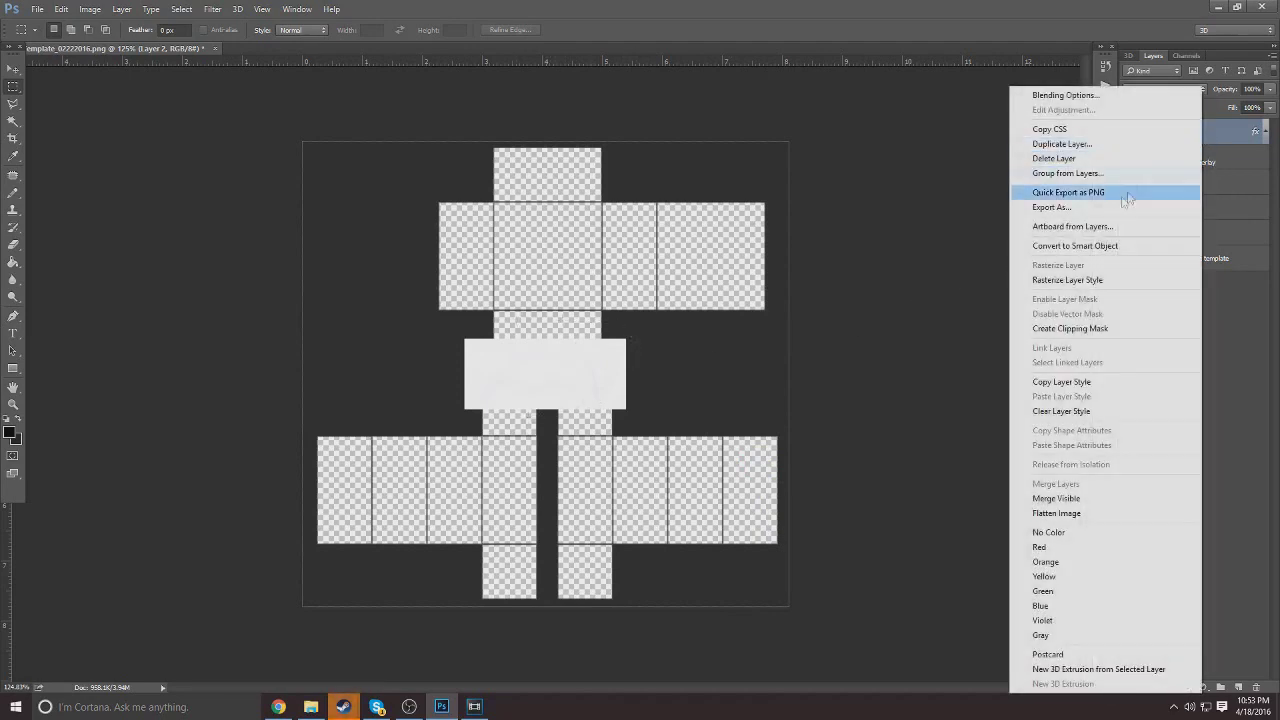
click(1072, 276)
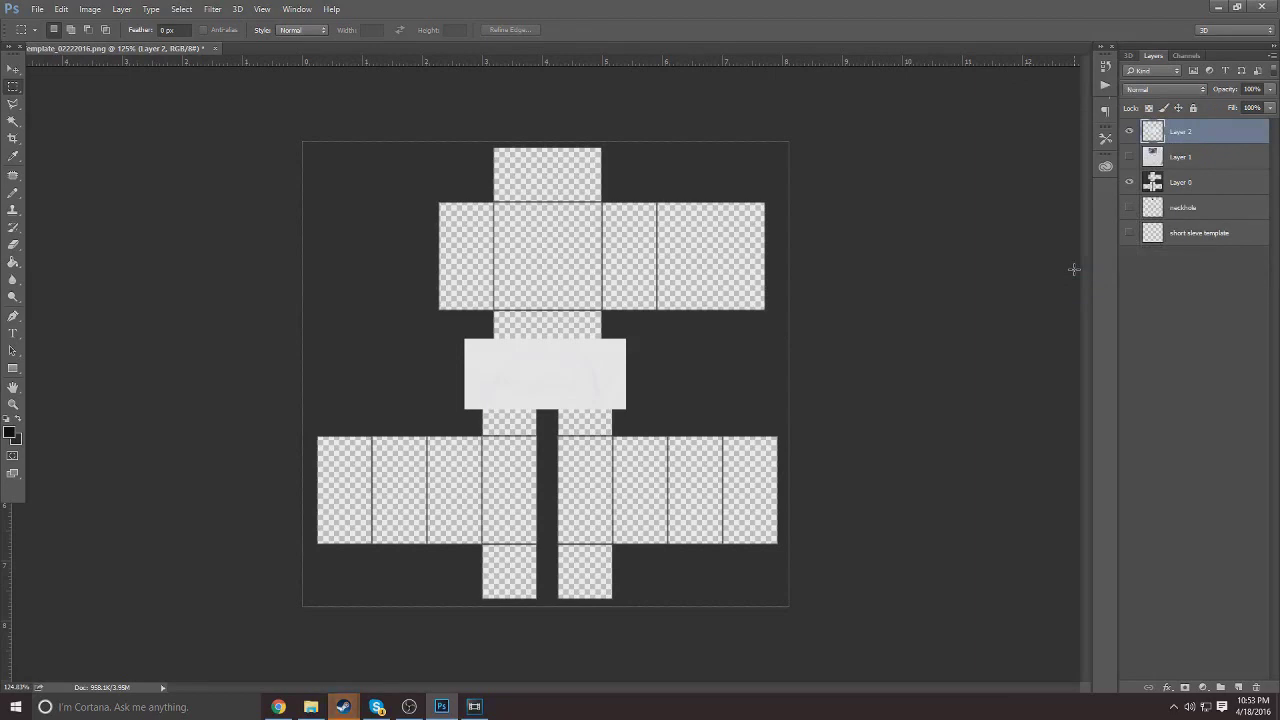
click(1180, 157)
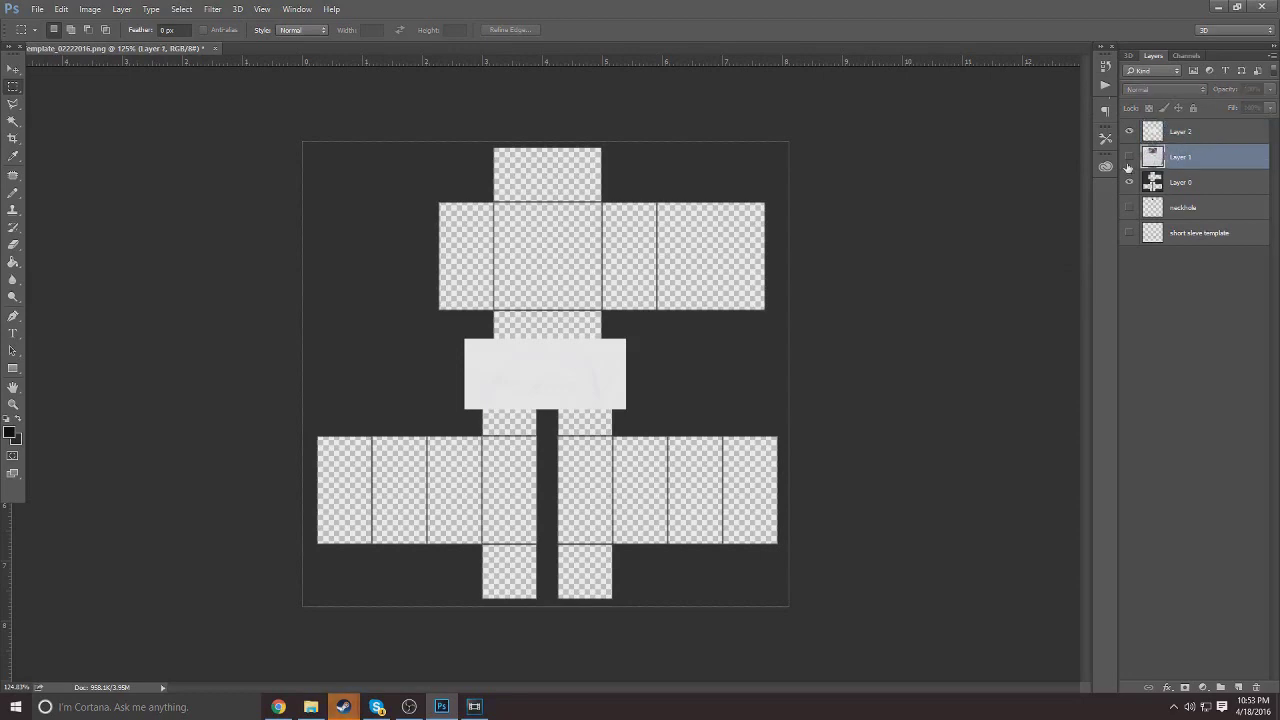
key(Delete)
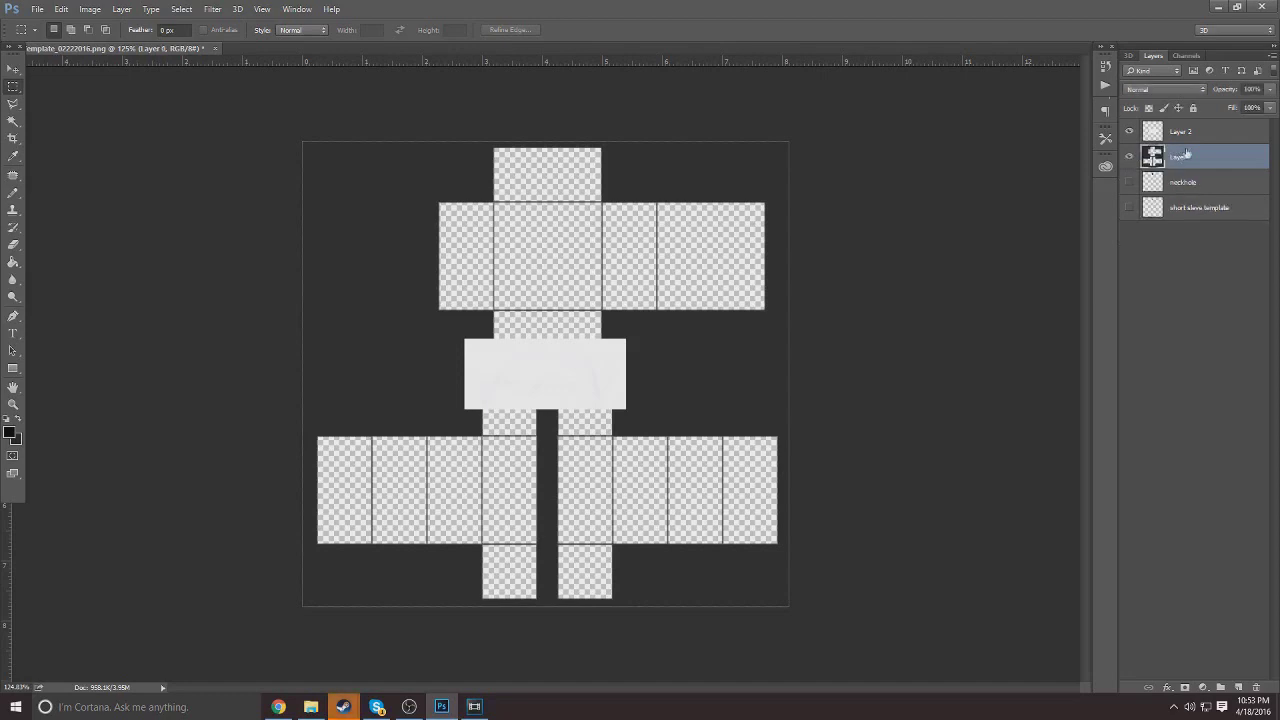
Step: Move and enlarge the fabric patch to cover the whole torso section, and place its layer below Layer 0
click(1180, 131)
click(13, 68)
drag(493, 376, 452, 186)
key(ctrl+t)
drag(587, 219, 948, 358)
key(Return)
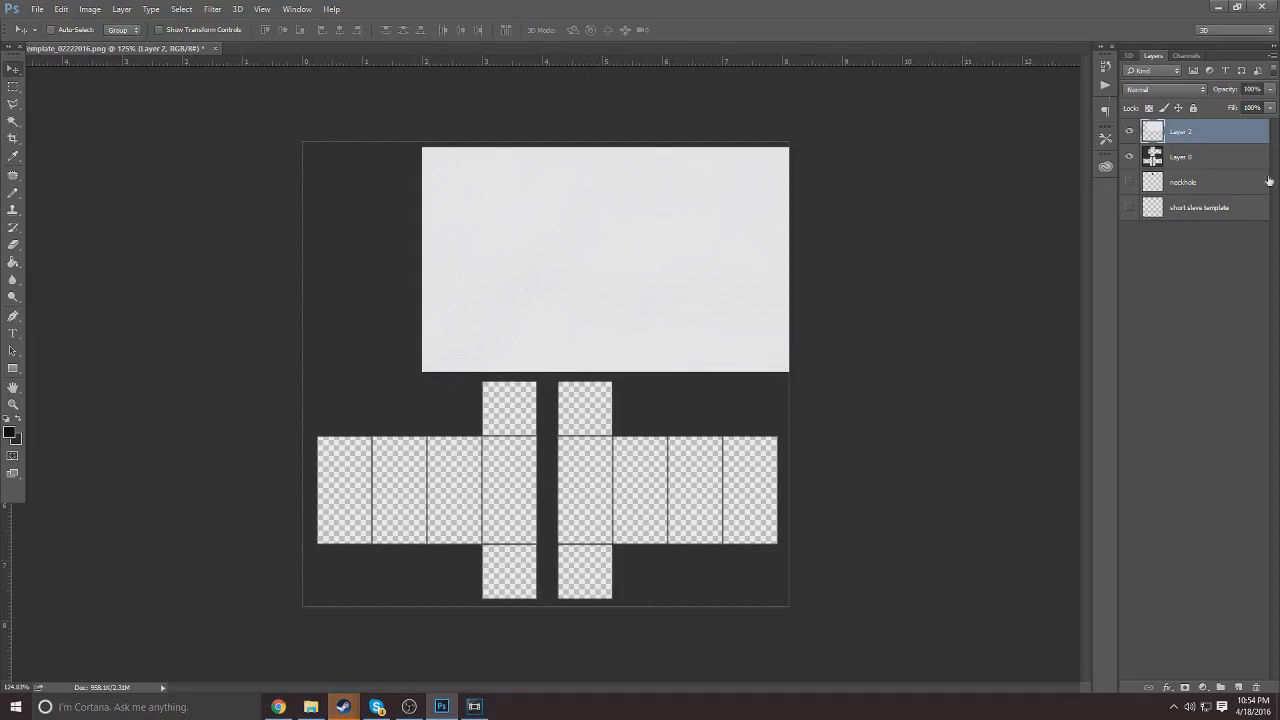
drag(1195, 138, 1172, 176)
Step: Rename the fabric patch layer as texture
double_click(1181, 158)
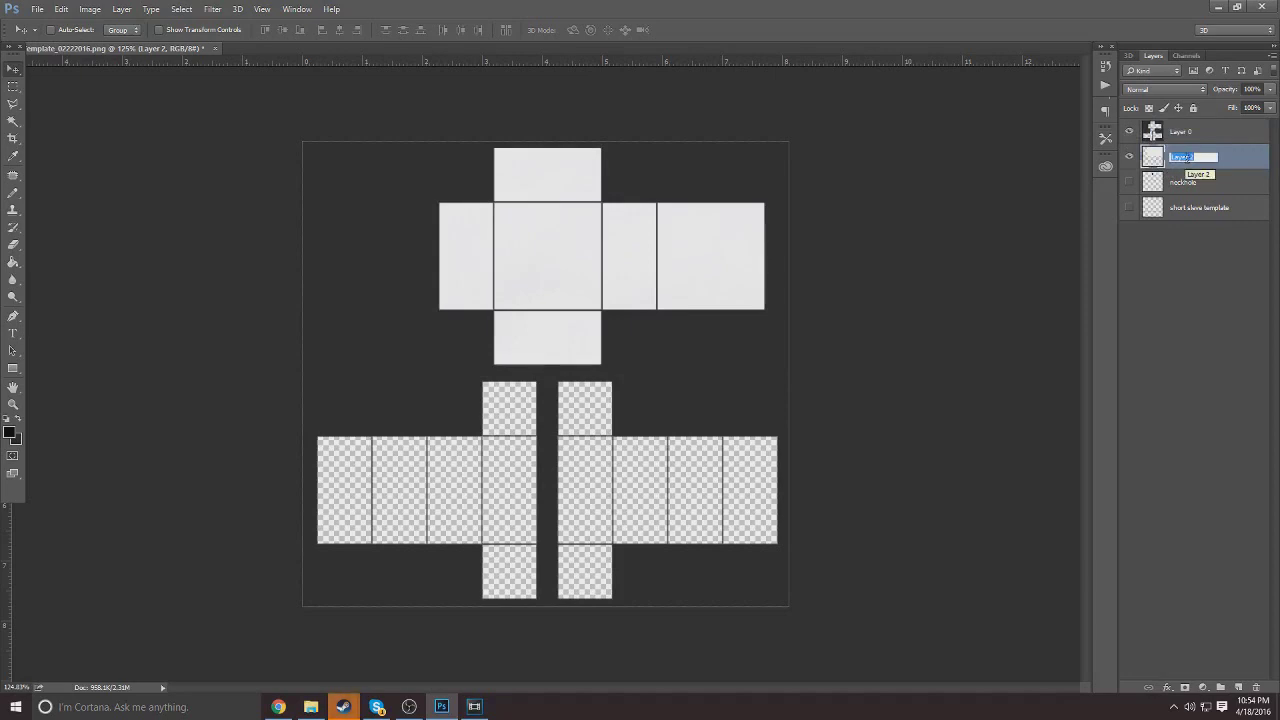
text(texture)
key(Return)
Step: Duplicate the texture layer within the same document, naming the copy texture
right_click(1175, 167)
click(1047, 132)
right_click(1182, 160)
click(1040, 144)
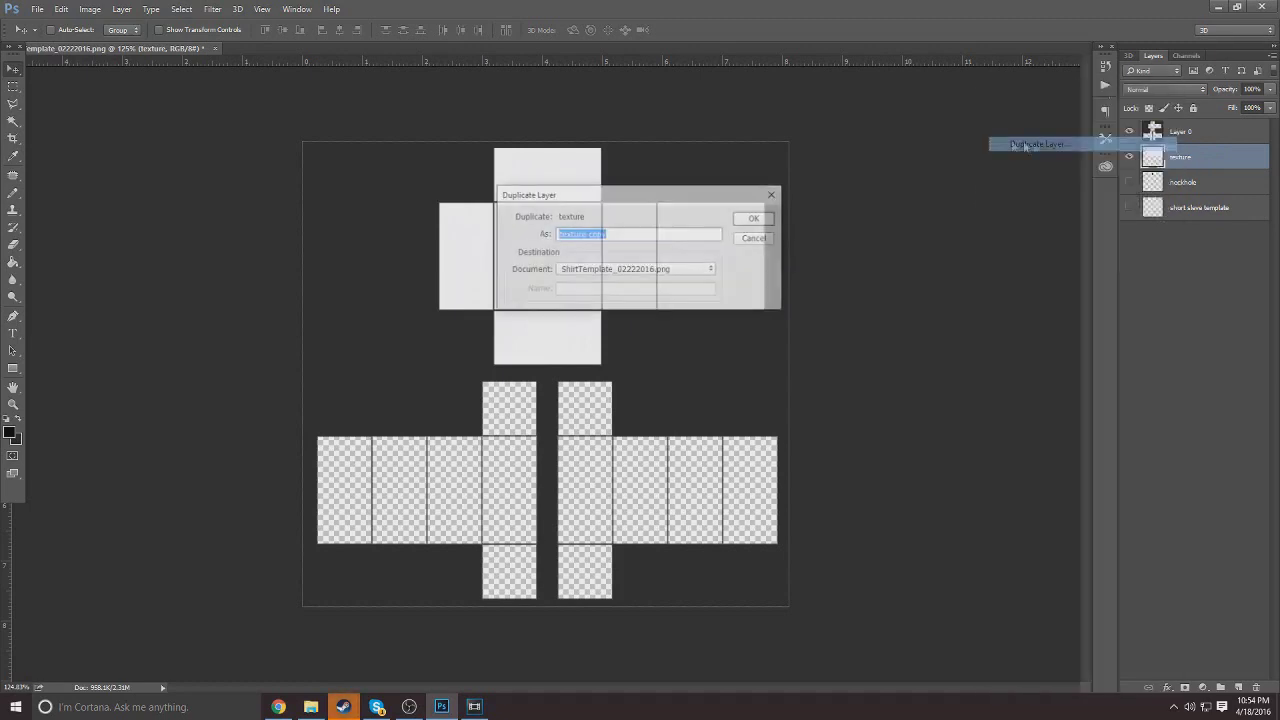
double_click(600, 234)
key(BackSpace)
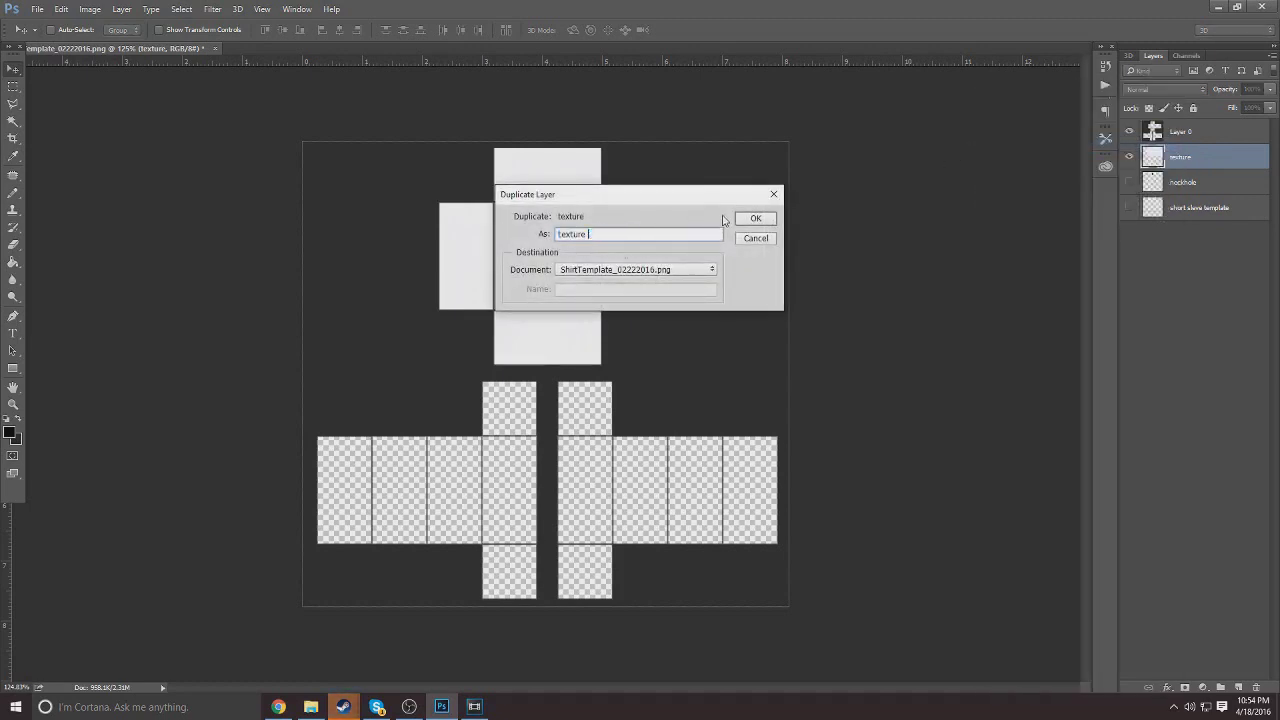
click(756, 218)
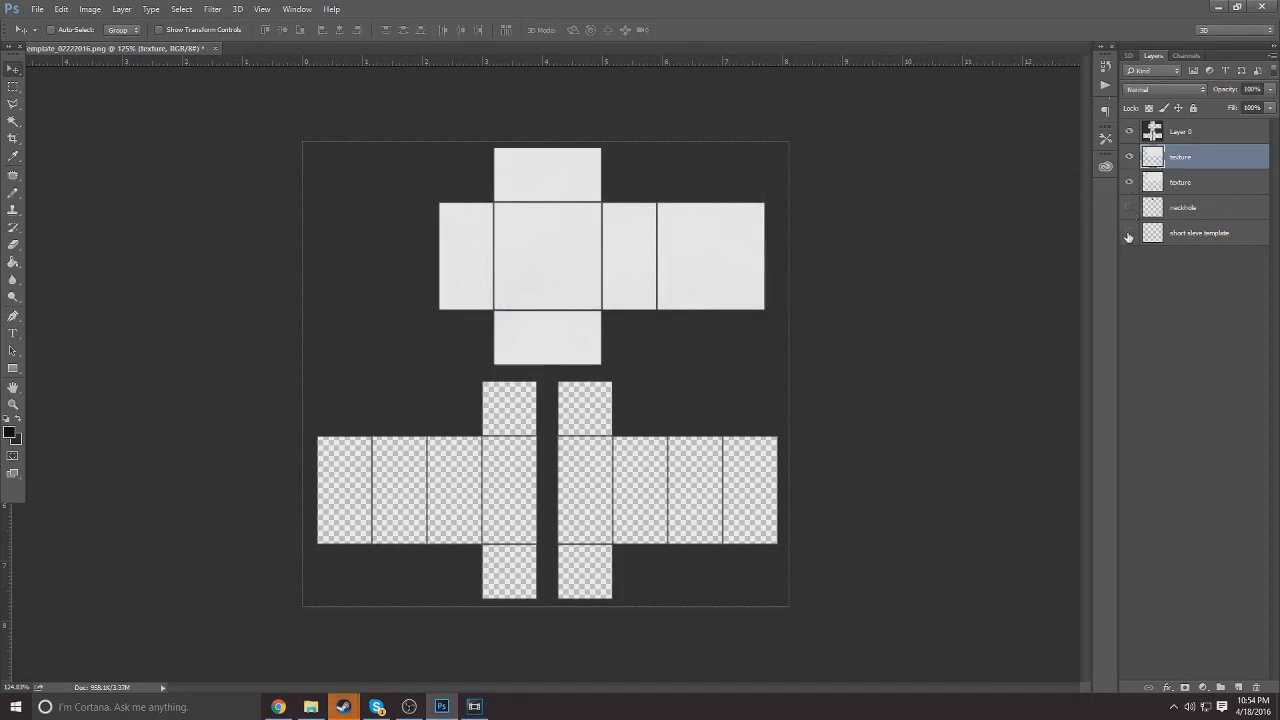
Step: Show the short sleve template layer and move the texture copy down over the upper part of both sleeves
click(1129, 233)
click(13, 403)
drag(95, 440, 95, 440)
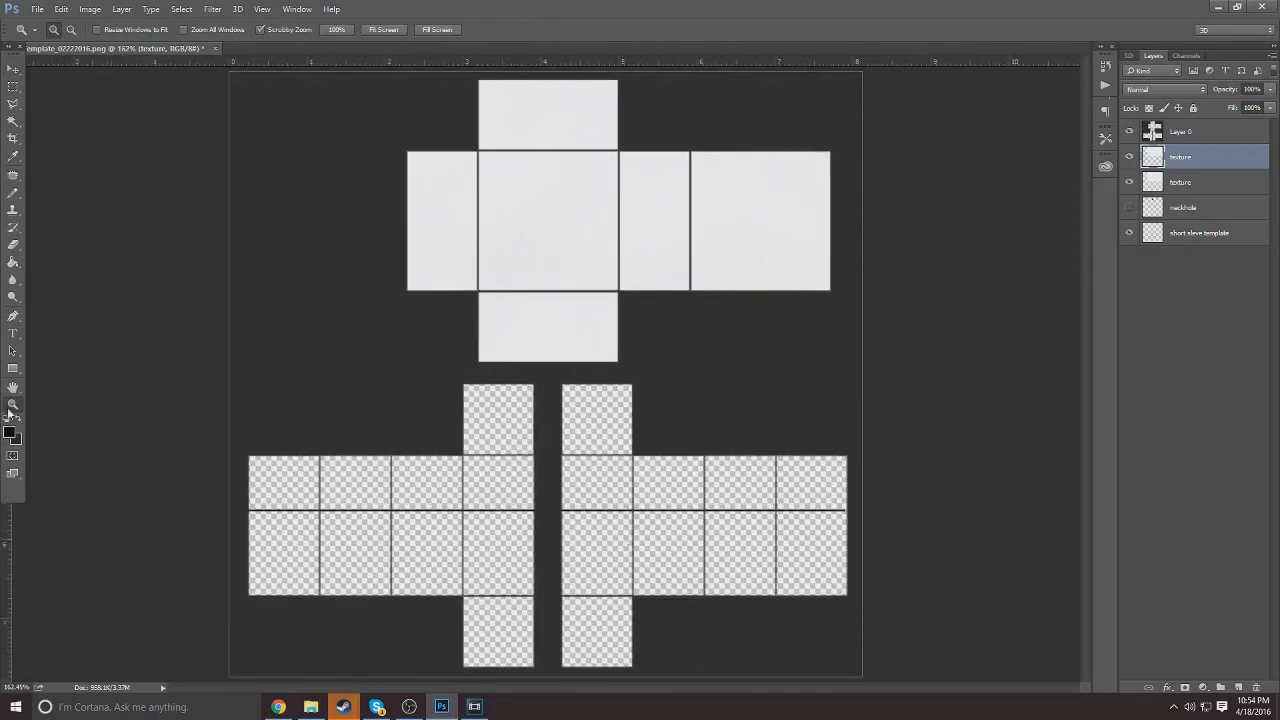
drag(590, 597, 606, 577)
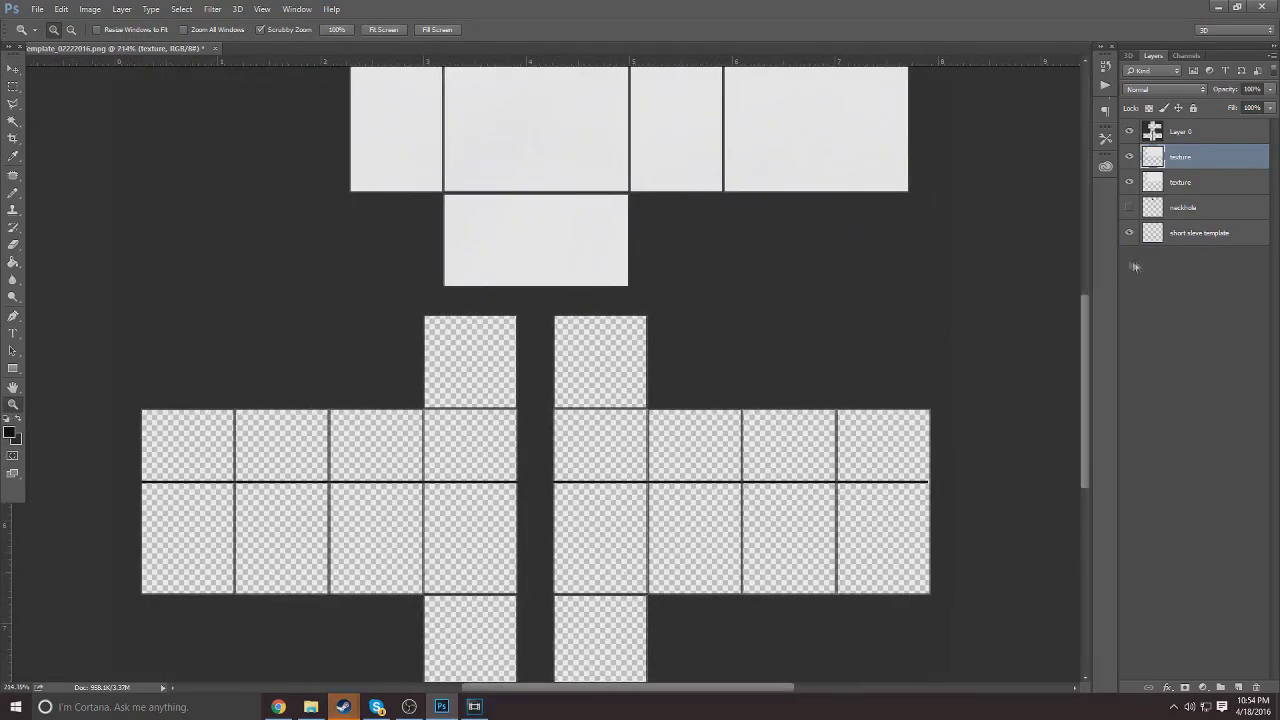
click(13, 68)
drag(391, 120, 400, 300)
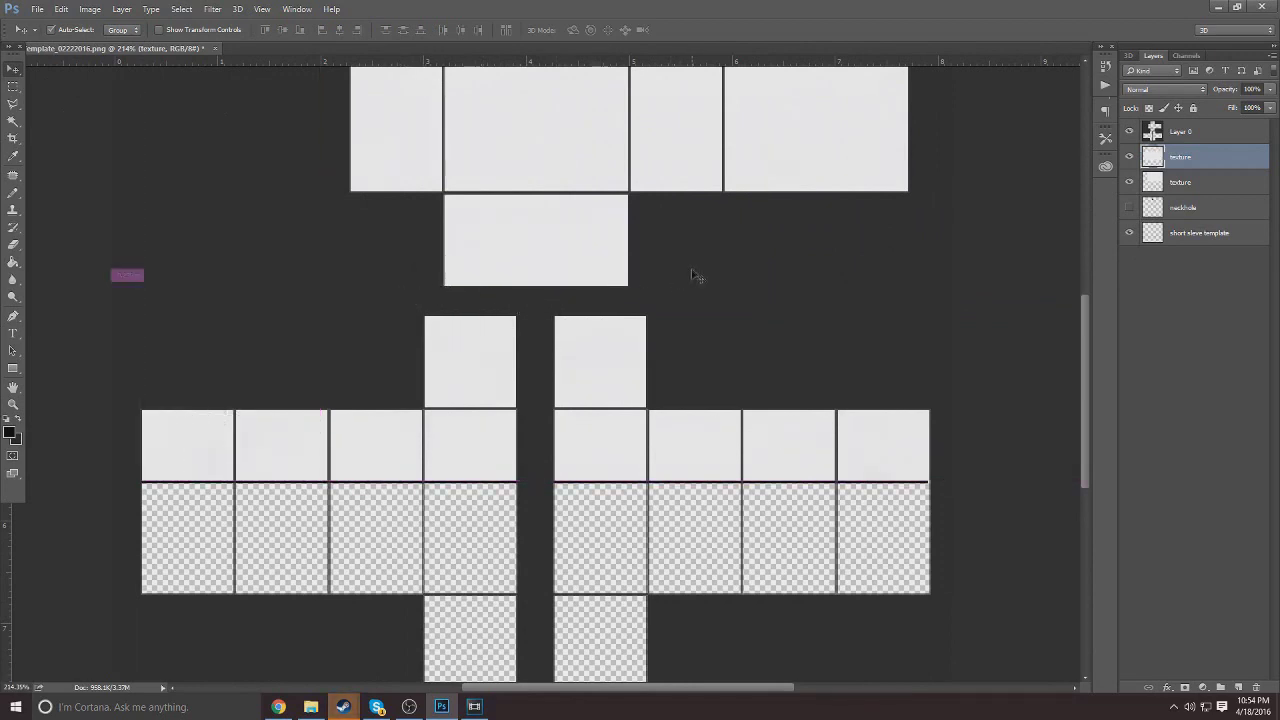
Step: Nudge the texture copy 2 px down and 2 px left to X 322.50 px, Y 271.00 px, aligning it with the sleeve line
key(ctrl+t)
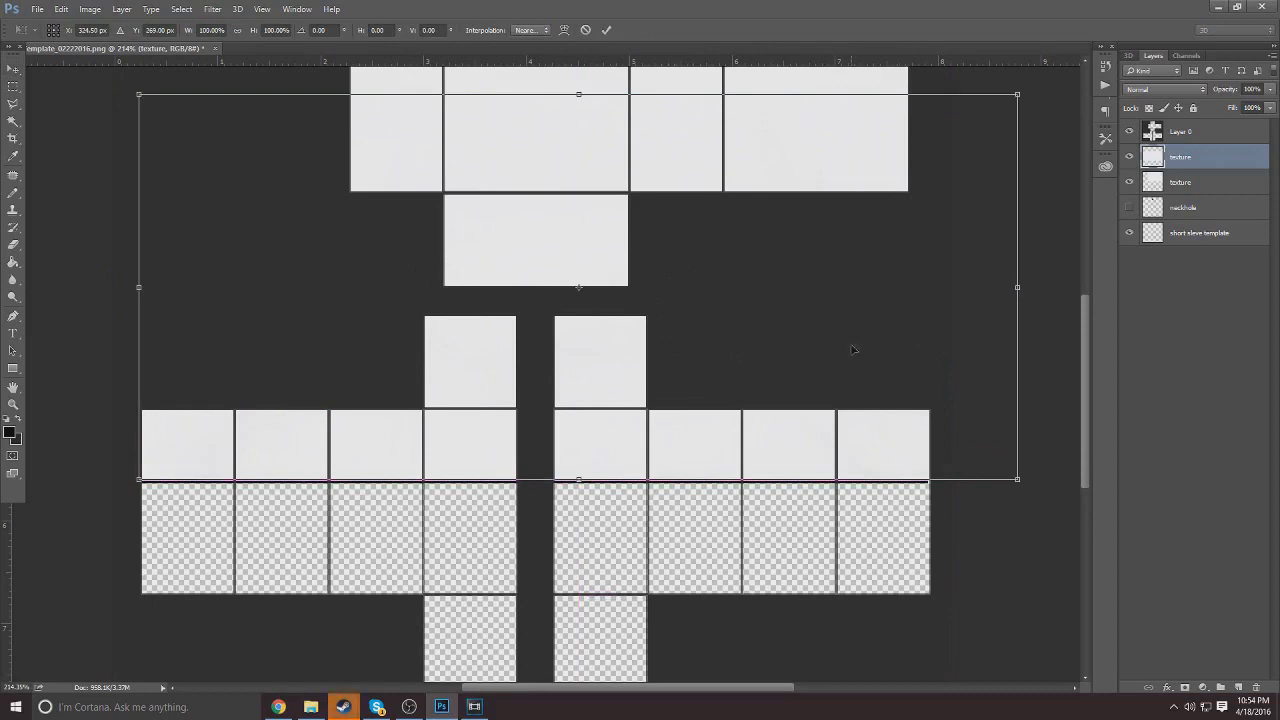
key(Down)
key(Down)
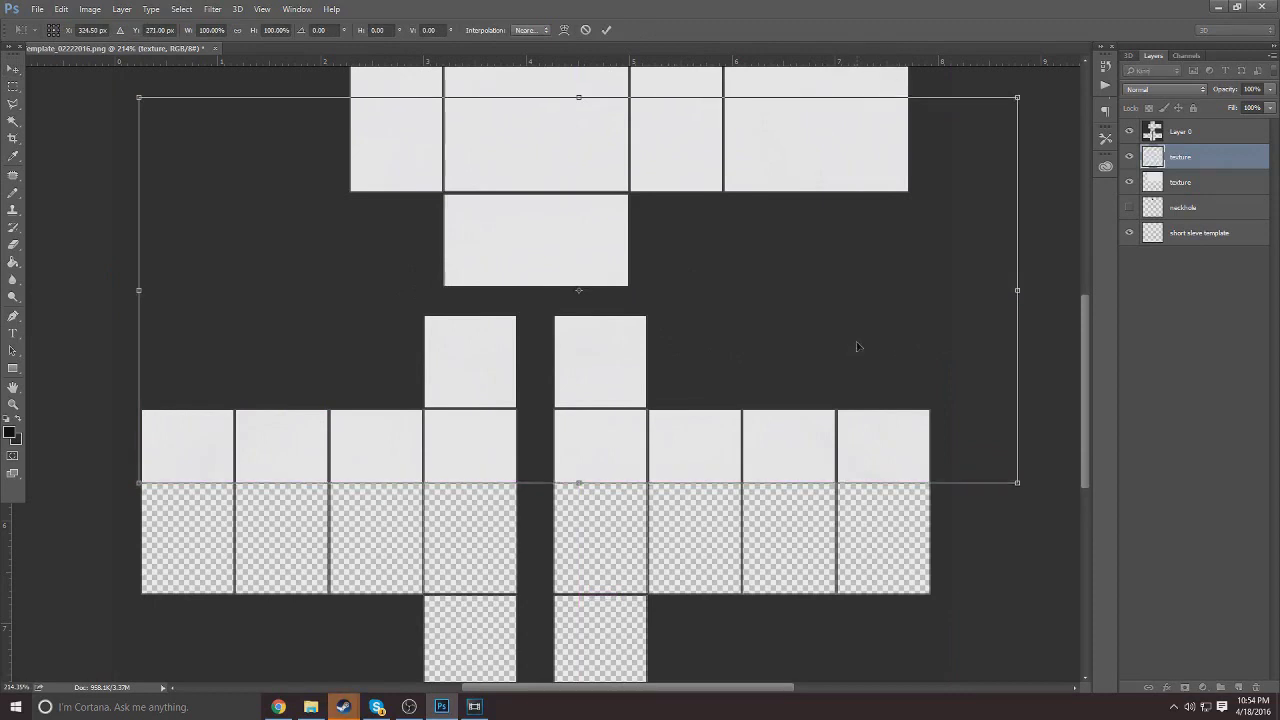
key(Left)
key(Left)
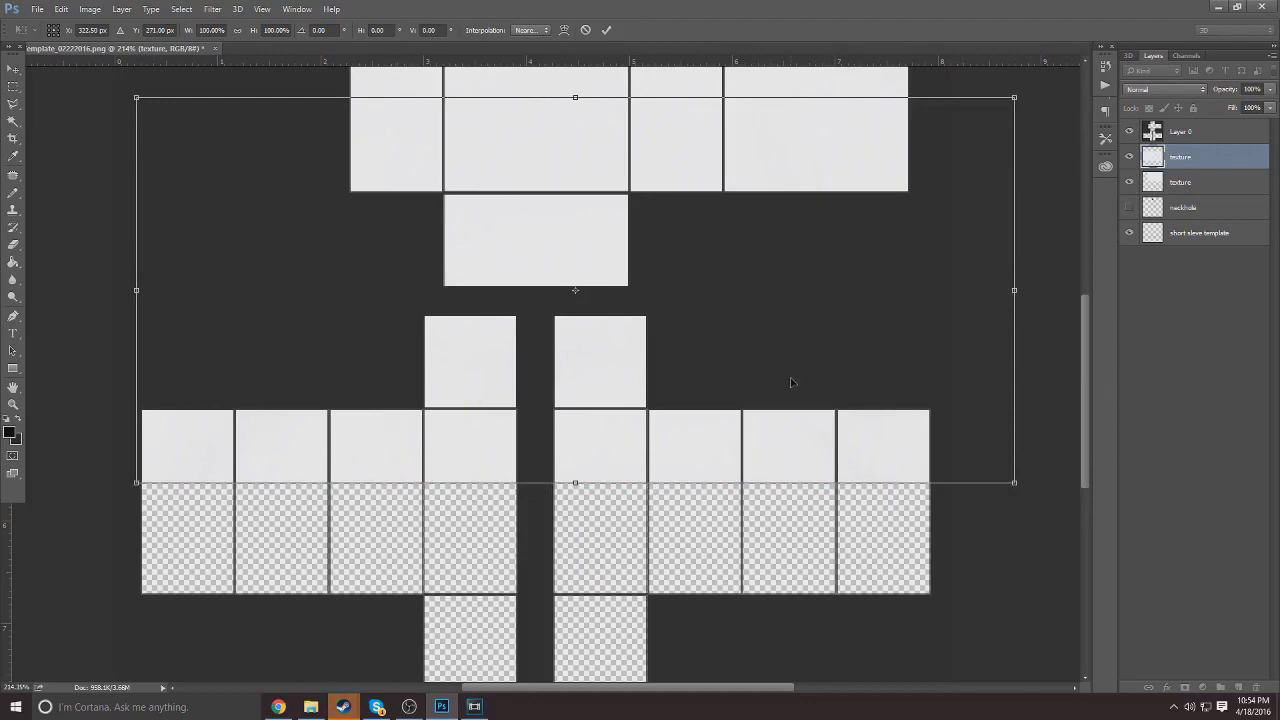
key(Return)
Step: Clear the part of the texture copy overlapping the torso section above the sleeves, and remove the selection
click(13, 405)
drag(215, 392, 183, 388)
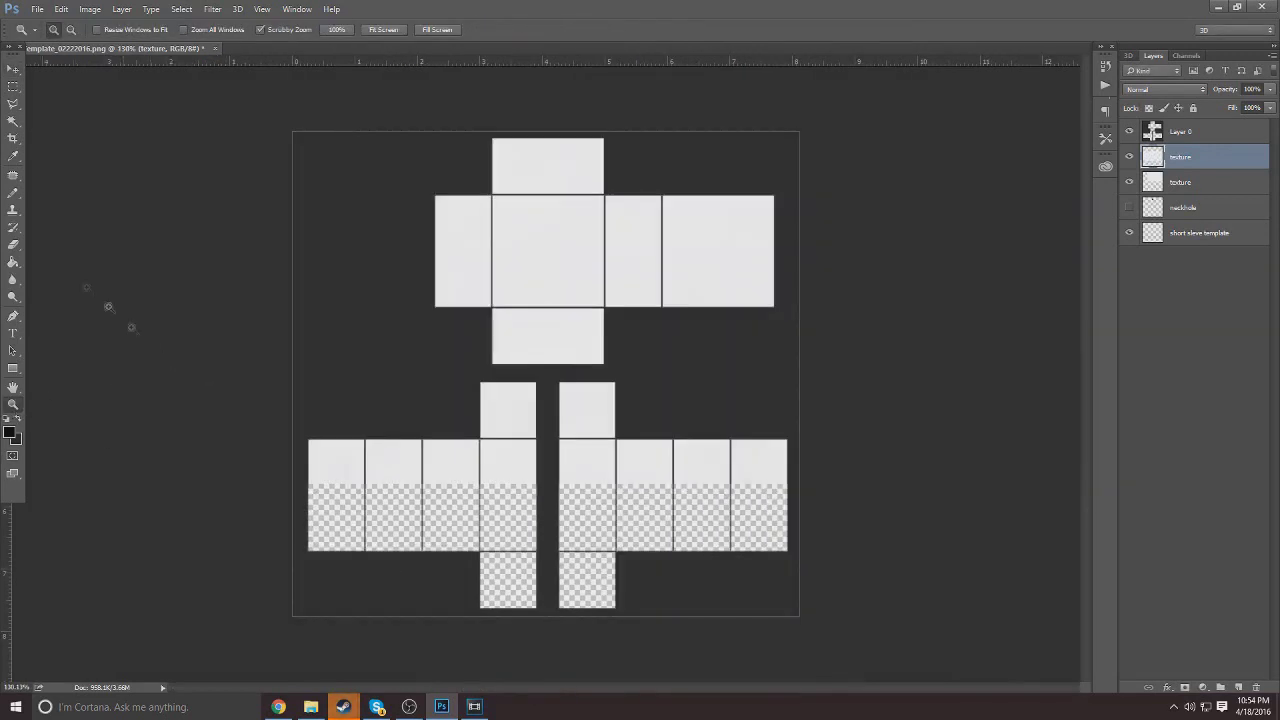
click(13, 86)
drag(259, 106, 833, 374)
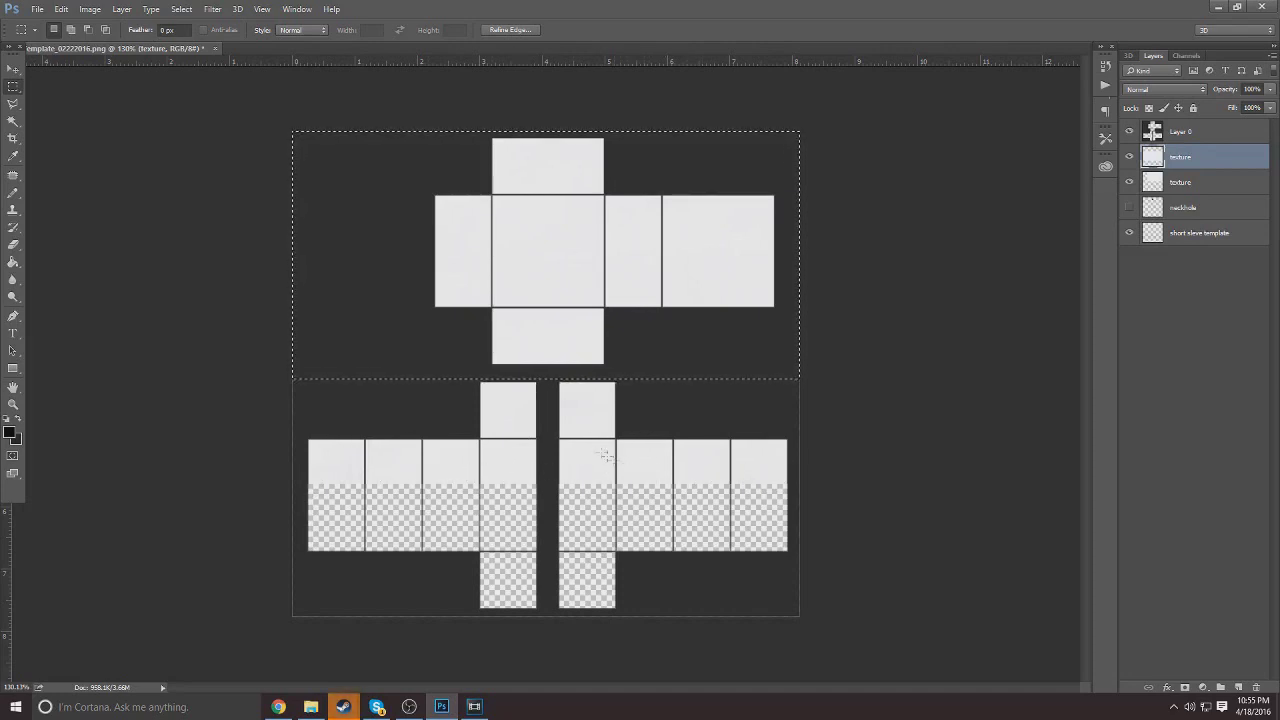
click(600, 326)
Step: Merge the two texture layers and place the short sleve template layer directly above the merged texture
click(1176, 184)
click(1178, 160)
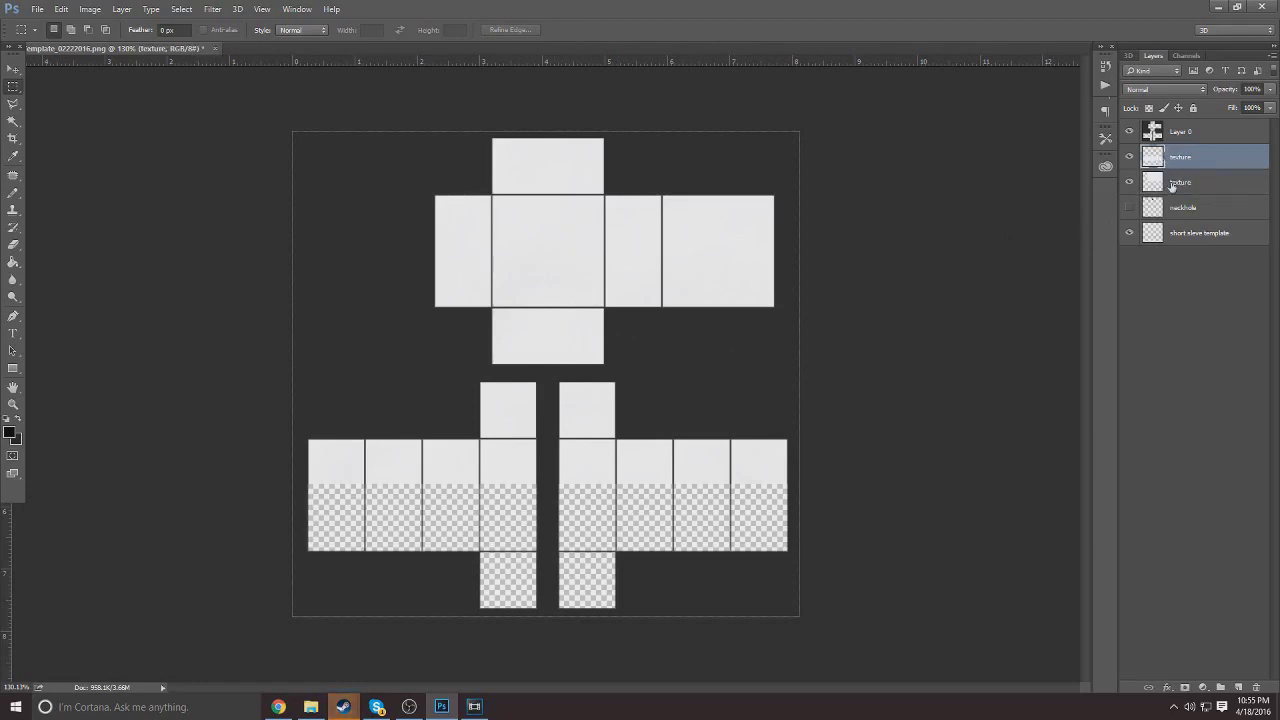
shift+click(1173, 185)
right_click(1173, 185)
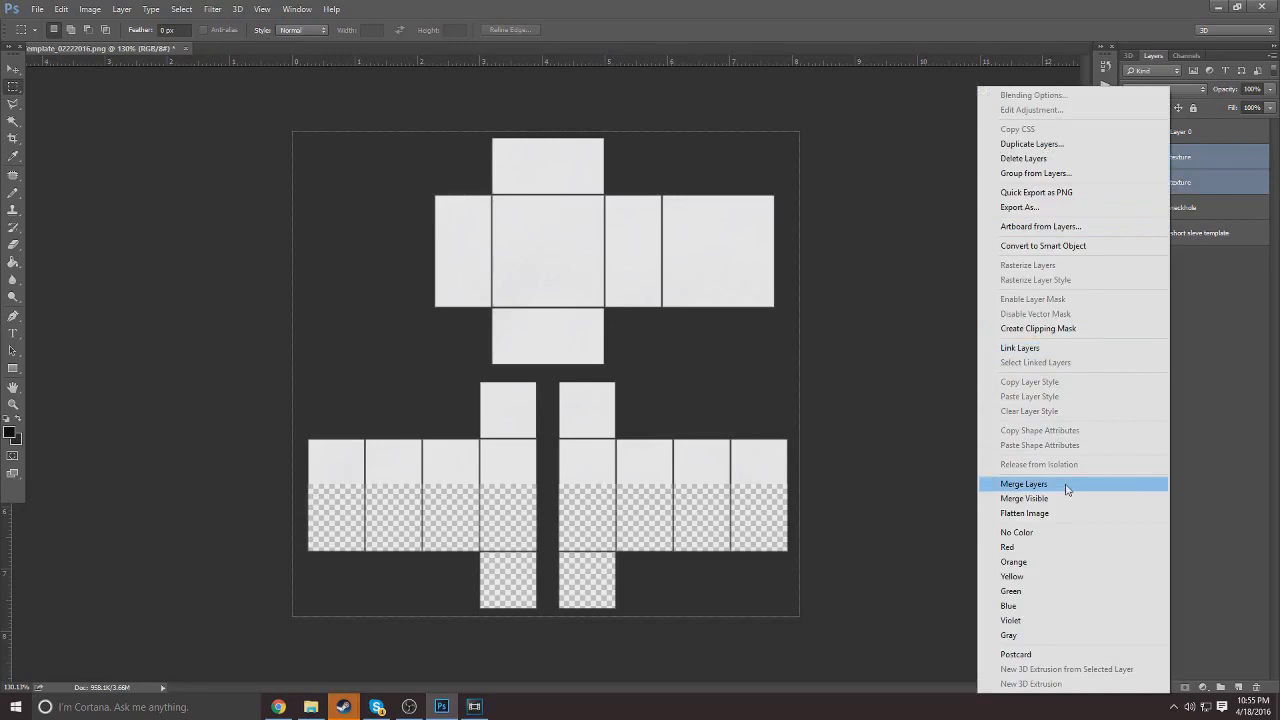
click(1024, 484)
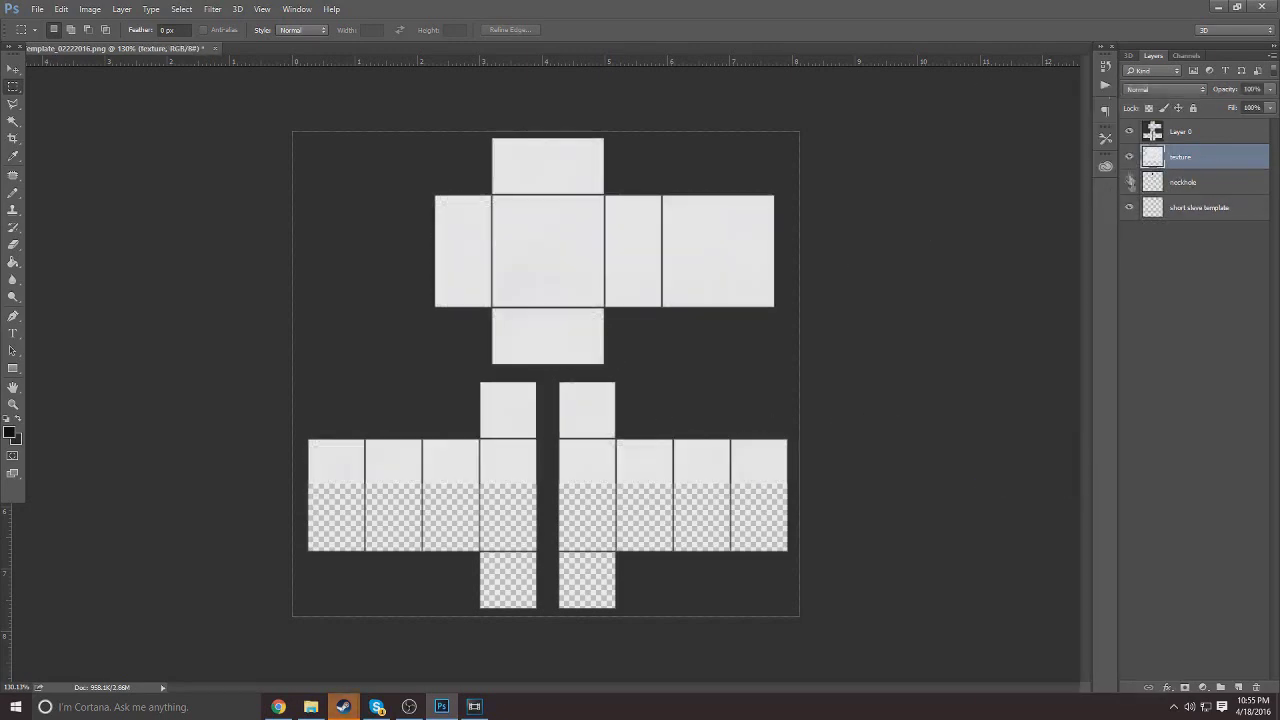
click(1134, 207)
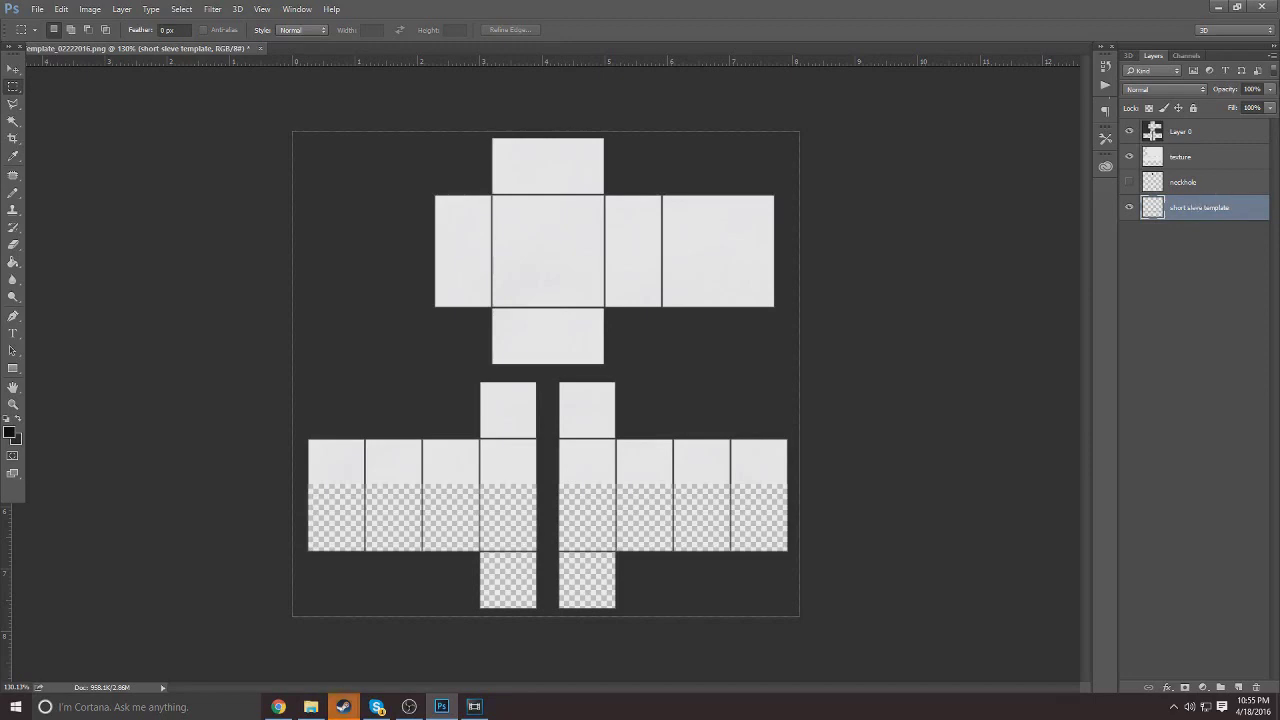
drag(1178, 212, 1191, 152)
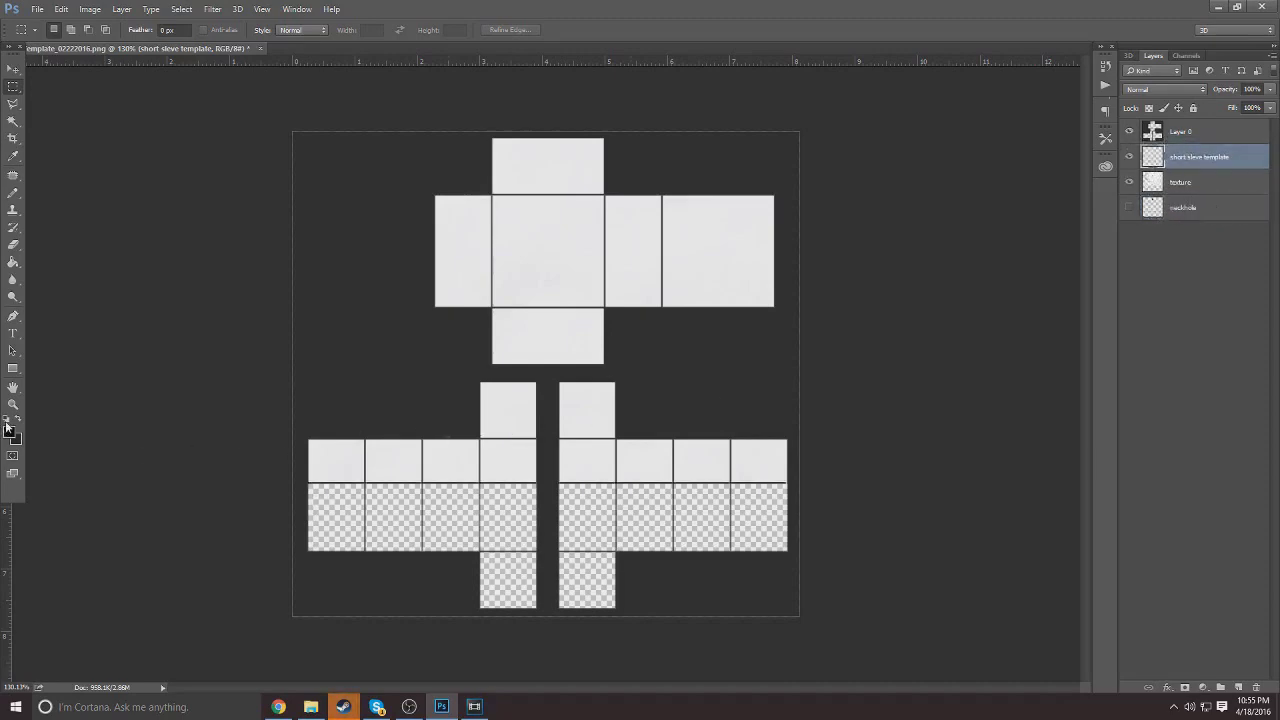
Step: Free-transform the black sleeve line on the short sleve template layer to sit on the fabric's lower edge
click(13, 405)
drag(245, 535, 383, 503)
scroll(549, 341, down, 5)
scroll(598, 342, up, 5)
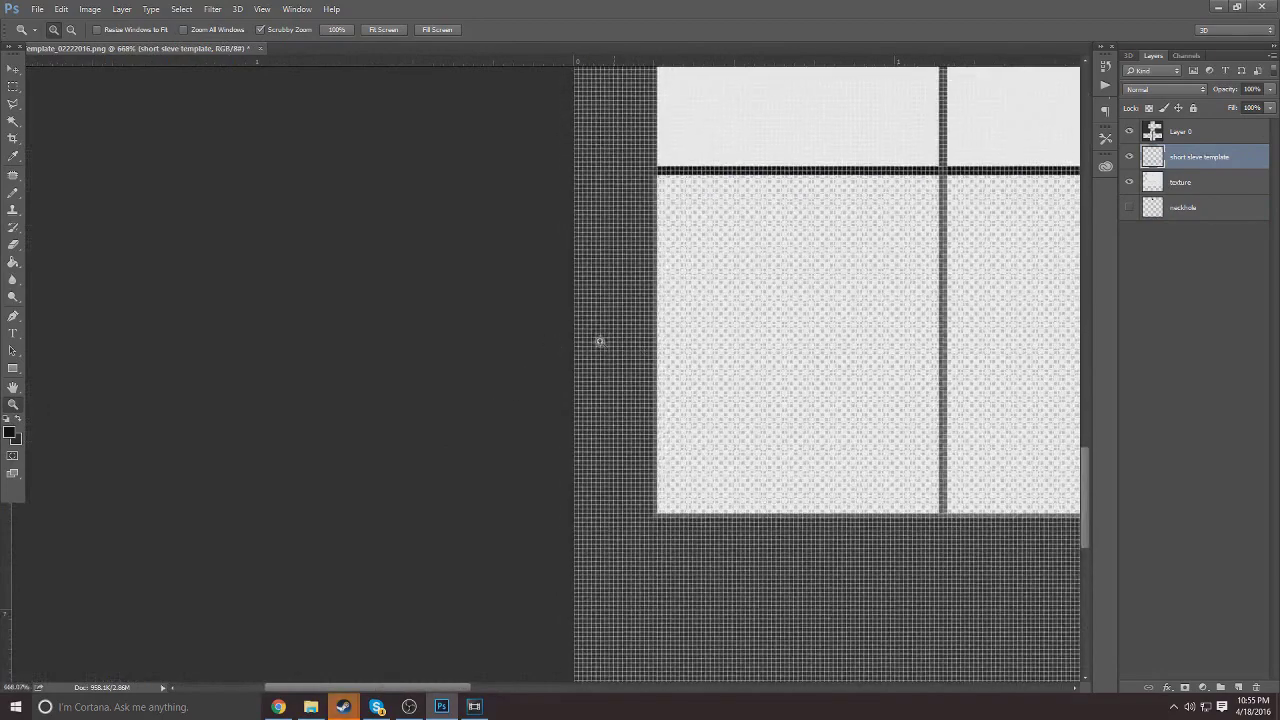
scroll(652, 345, down, 2)
scroll(856, 224, up, 4)
key(ctrl+t)
drag(535, 222, 533, 236)
key(Return)
drag(620, 252, 568, 247)
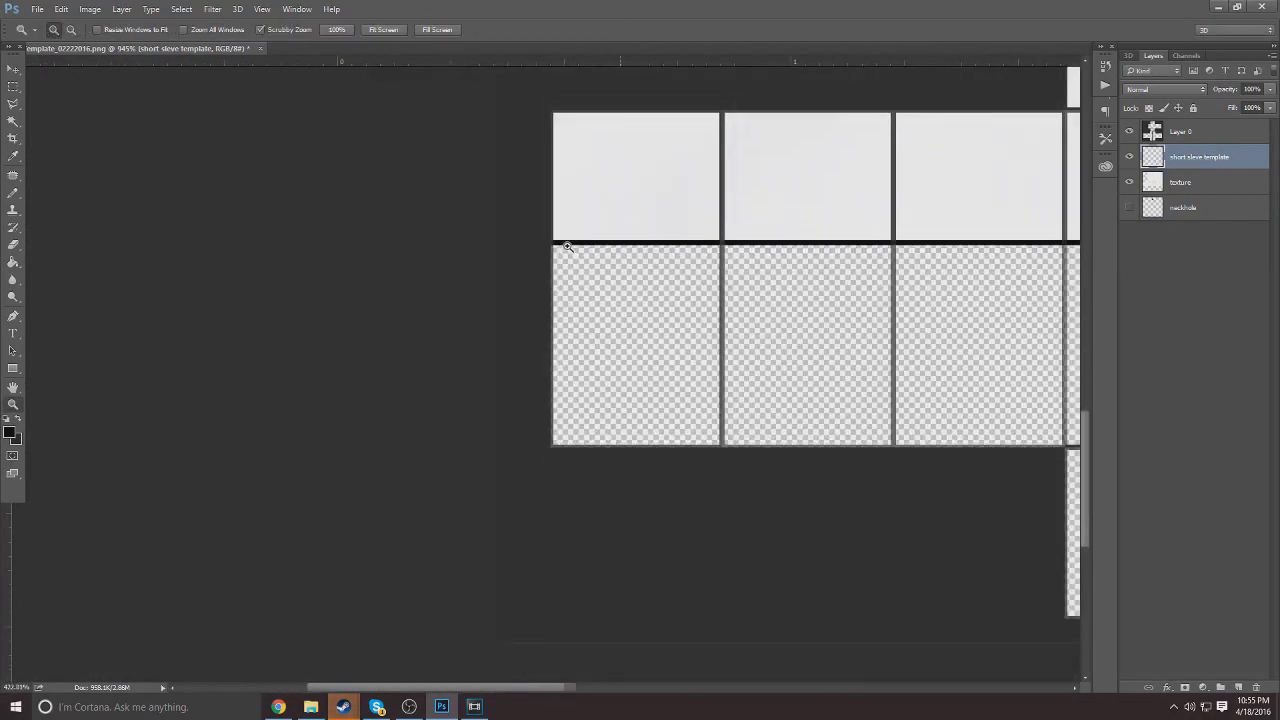
Step: Thin the black sleeve line by deleting its upper pixels across both sleeves, and adjust its width with Free Transform
drag(525, 687, 623, 681)
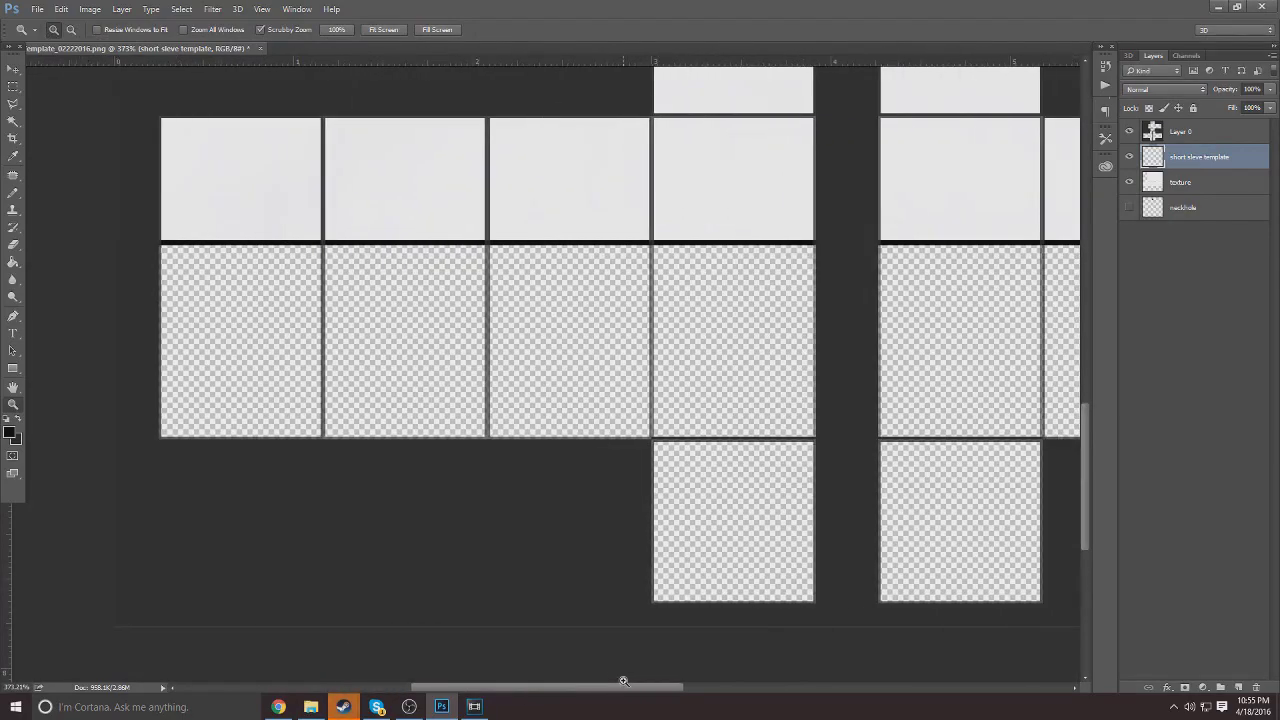
click(13, 87)
drag(112, 143, 1072, 243)
key(Delete)
key(ctrl+d)
key(ctrl+t)
drag(1010, 244, 1049, 243)
key(Return)
drag(725, 689, 620, 684)
scroll(228, 247, up, 1)
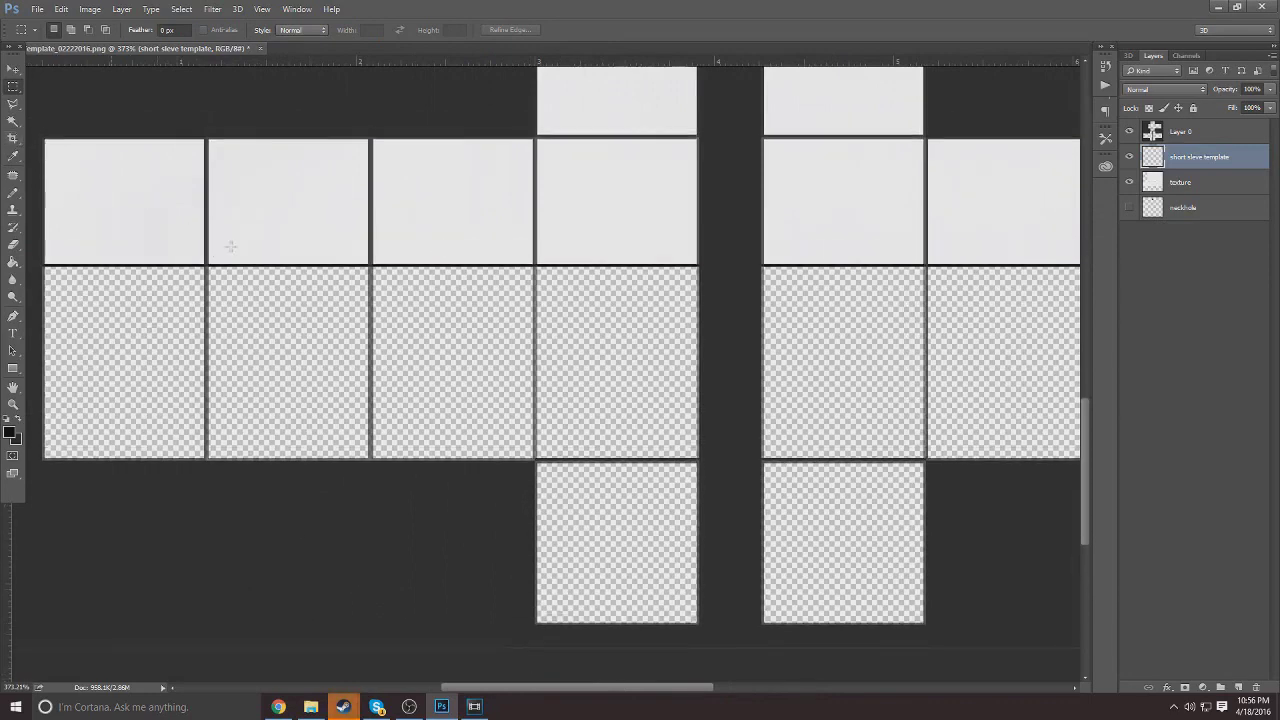
Step: Duplicate the sleeve line layer within the same document, naming the copy short sleve template
right_click(1196, 157)
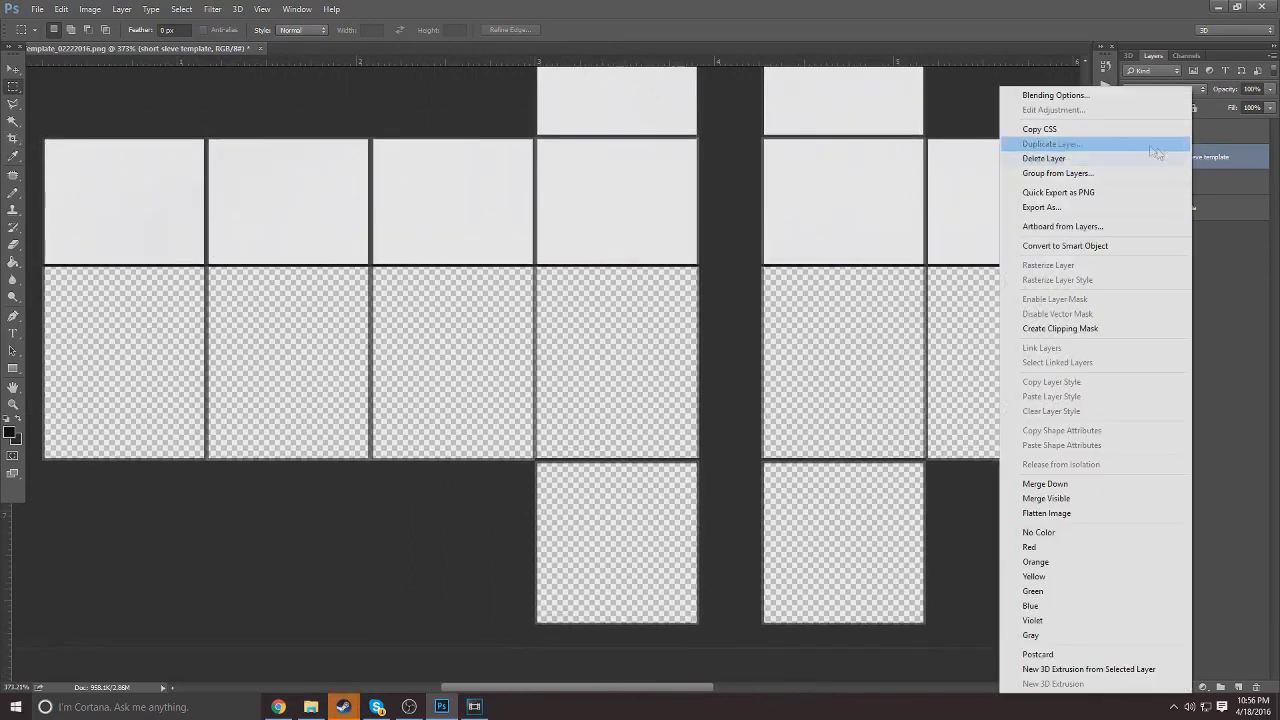
click(1060, 143)
double_click(629, 236)
key(BackSpace)
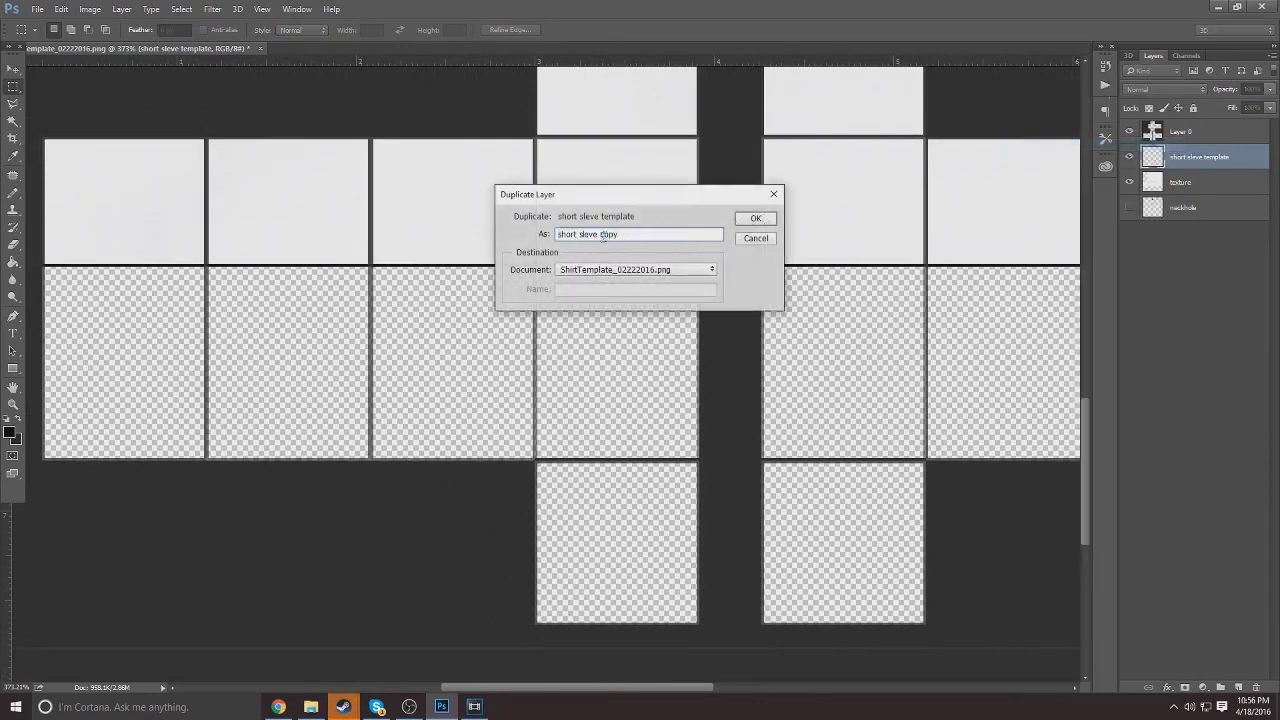
key(ctrl+z)
double_click(645, 234)
key(BackSpace)
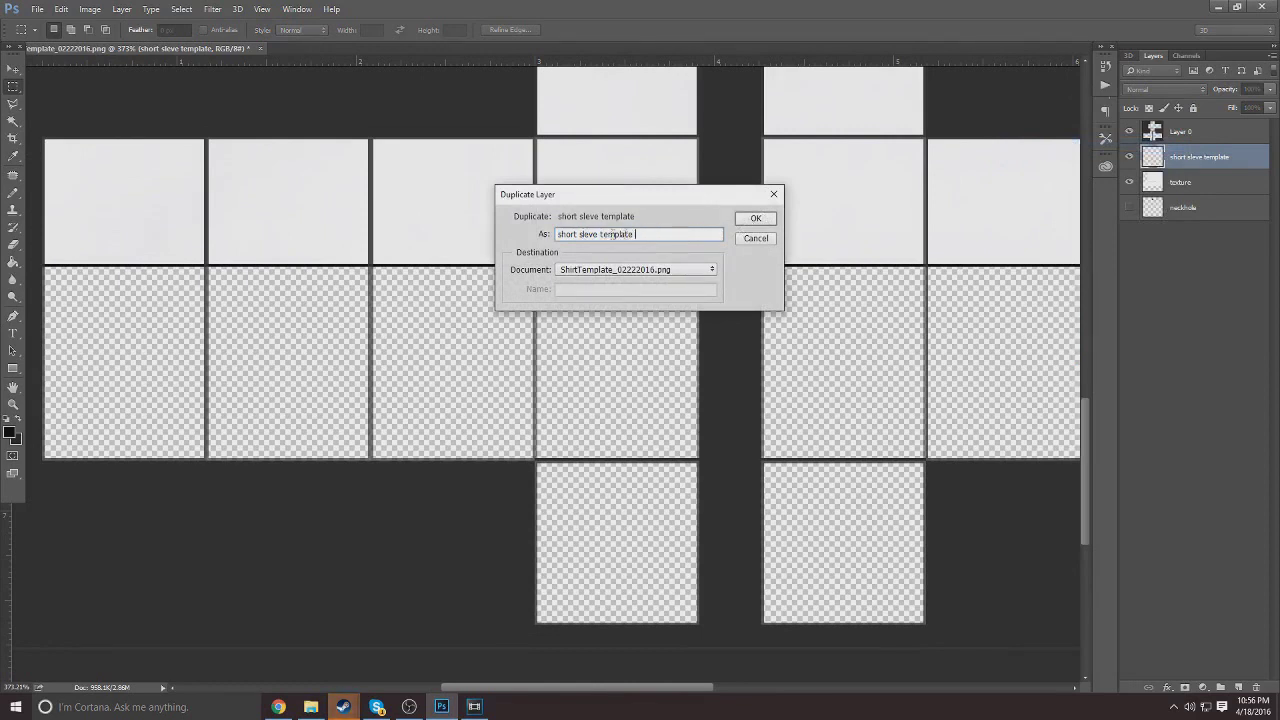
click(755, 219)
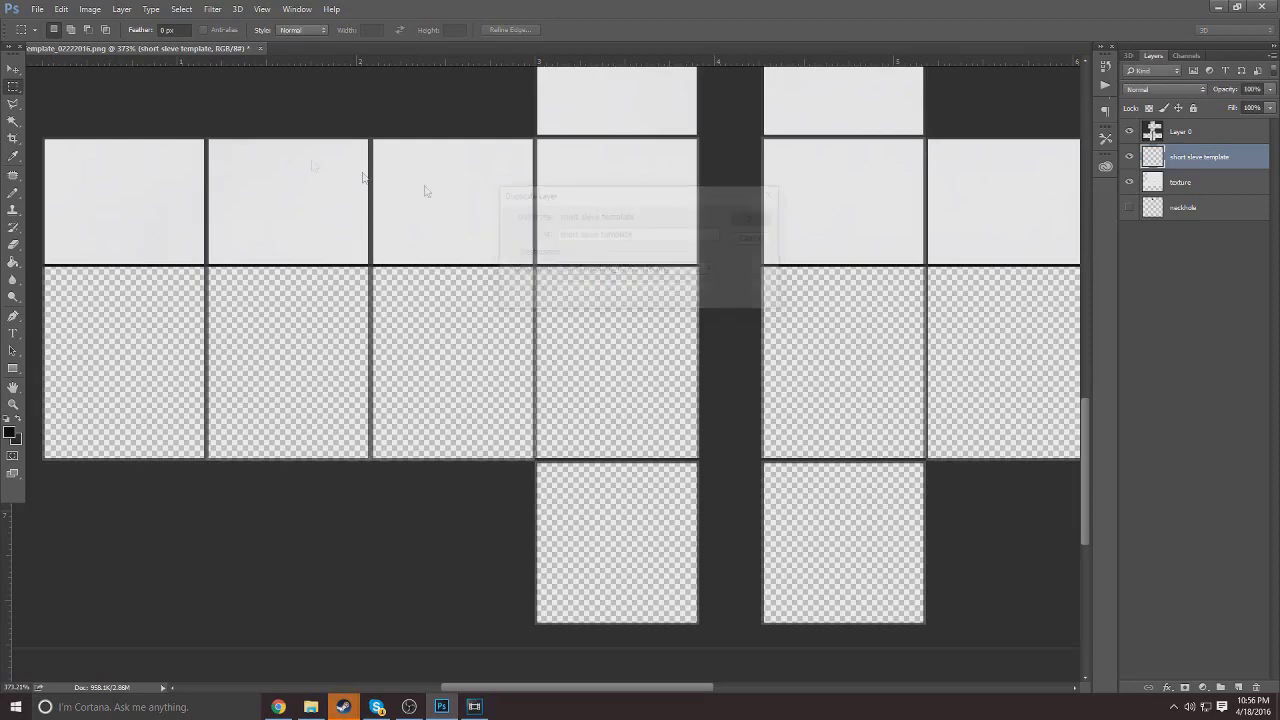
Step: Move the copied sleeve line 5 px up to form a double hem line across the sleeves
key(v)
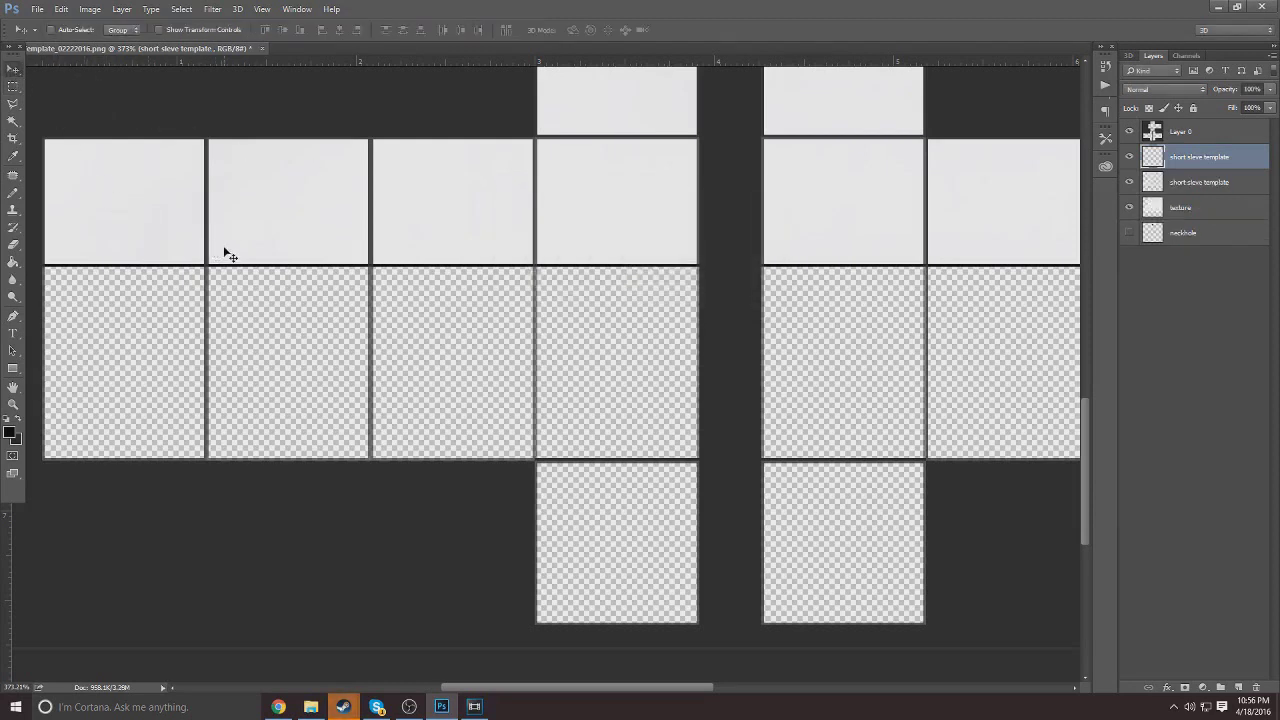
key(Up)
key(Up)
key(Up)
key(Up)
key(Up)
Step: Merge the two short sleve template layers and lower the merged layer's opacity to 27%
click(11, 408)
drag(388, 244, 363, 285)
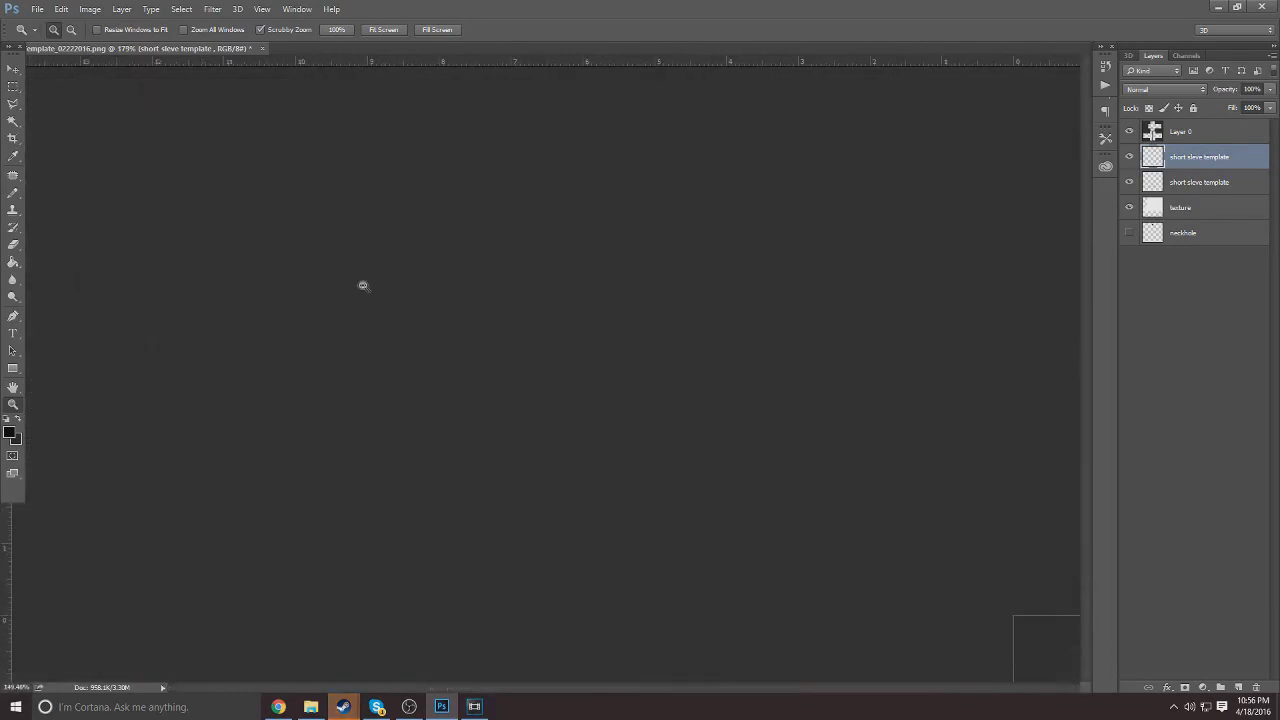
shift+click(1175, 185)
right_click(1188, 190)
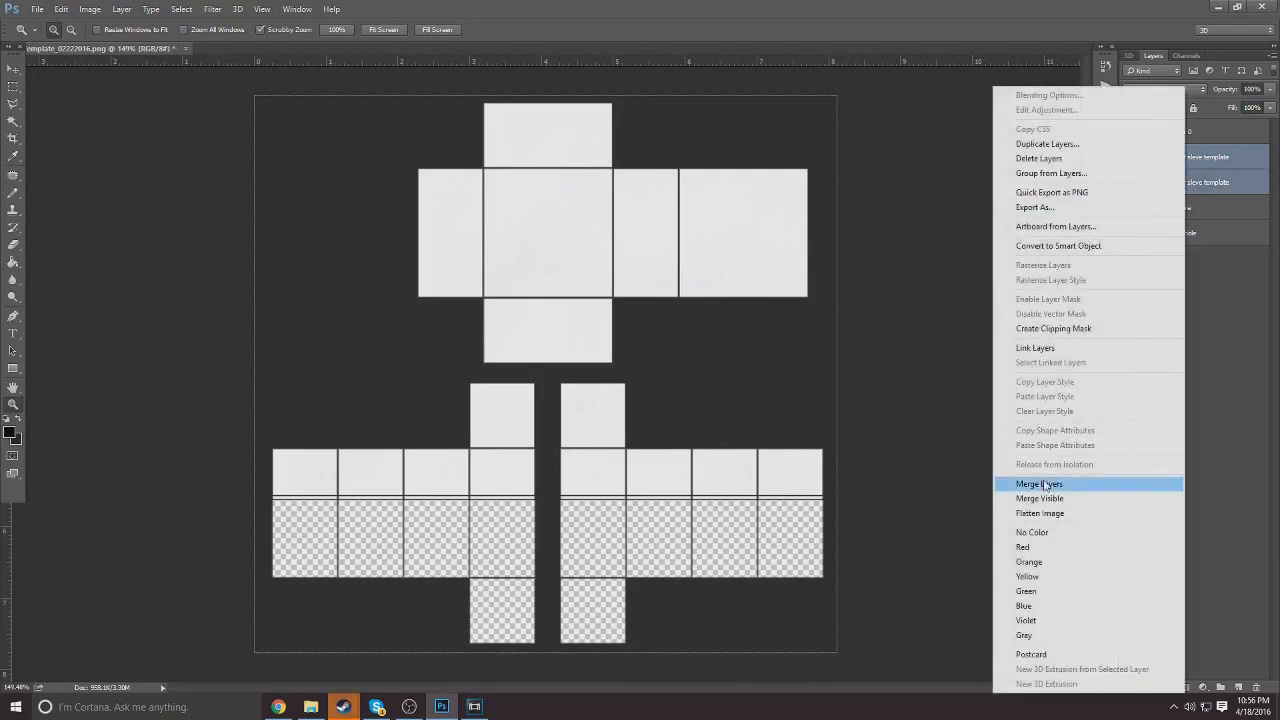
click(1050, 484)
click(1269, 90)
drag(1232, 105, 1223, 105)
click(1221, 107)
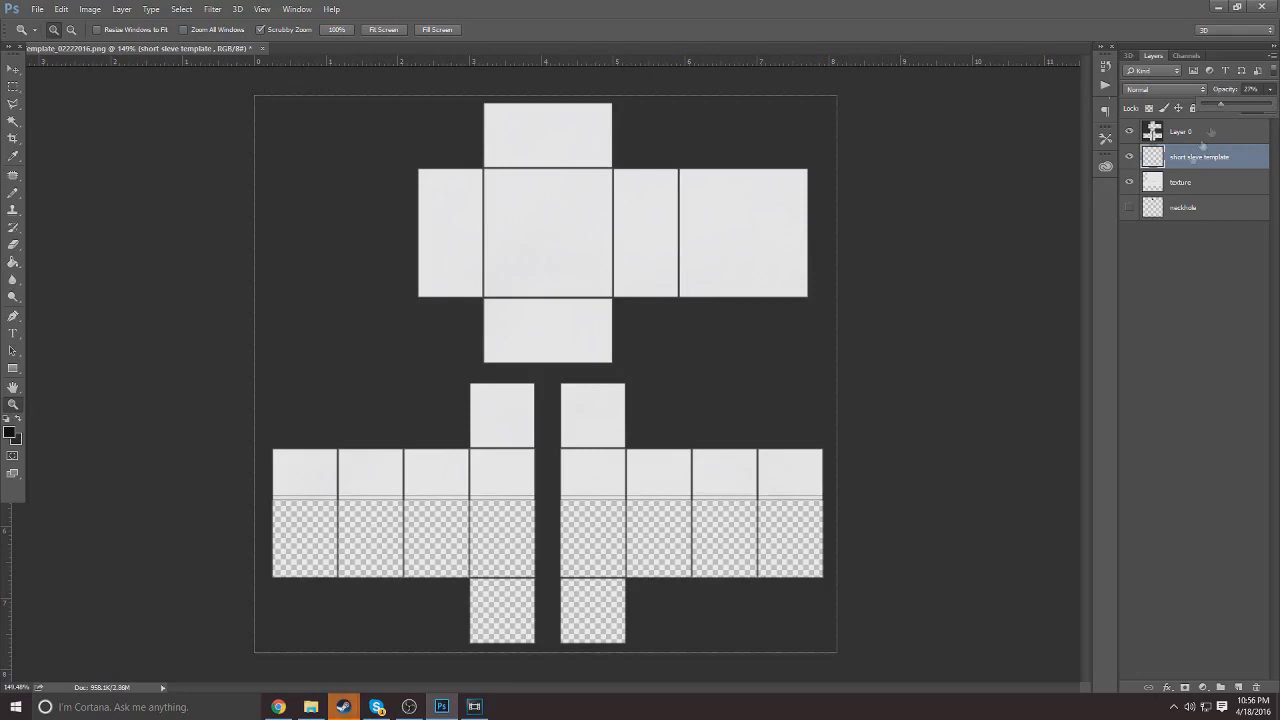
Step: Show the neckhole layer and place it between the short sleve template and texture layers
click(1153, 209)
drag(1180, 215, 1183, 180)
drag(578, 159, 651, 143)
Step: Select the neckhole circle with the Magic Wand, hide its layer, and cut that shape out of the texture layer
click(12, 122)
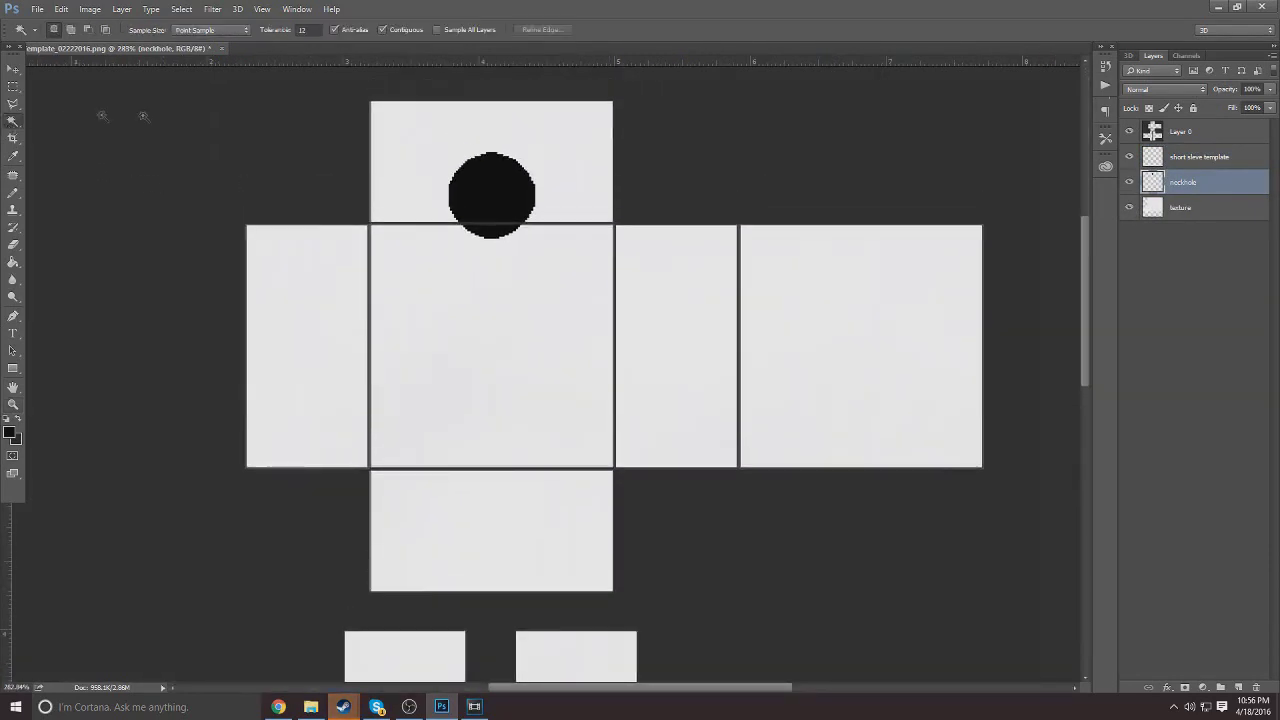
click(484, 195)
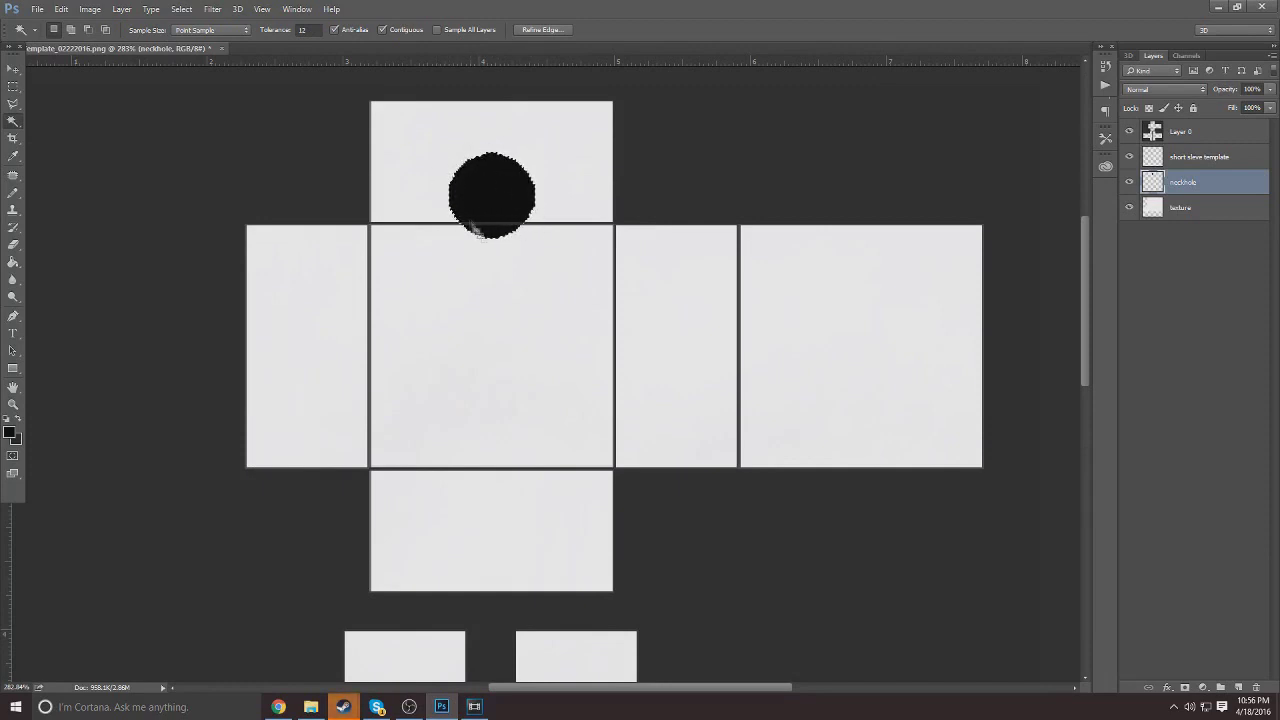
click(1130, 182)
click(1165, 205)
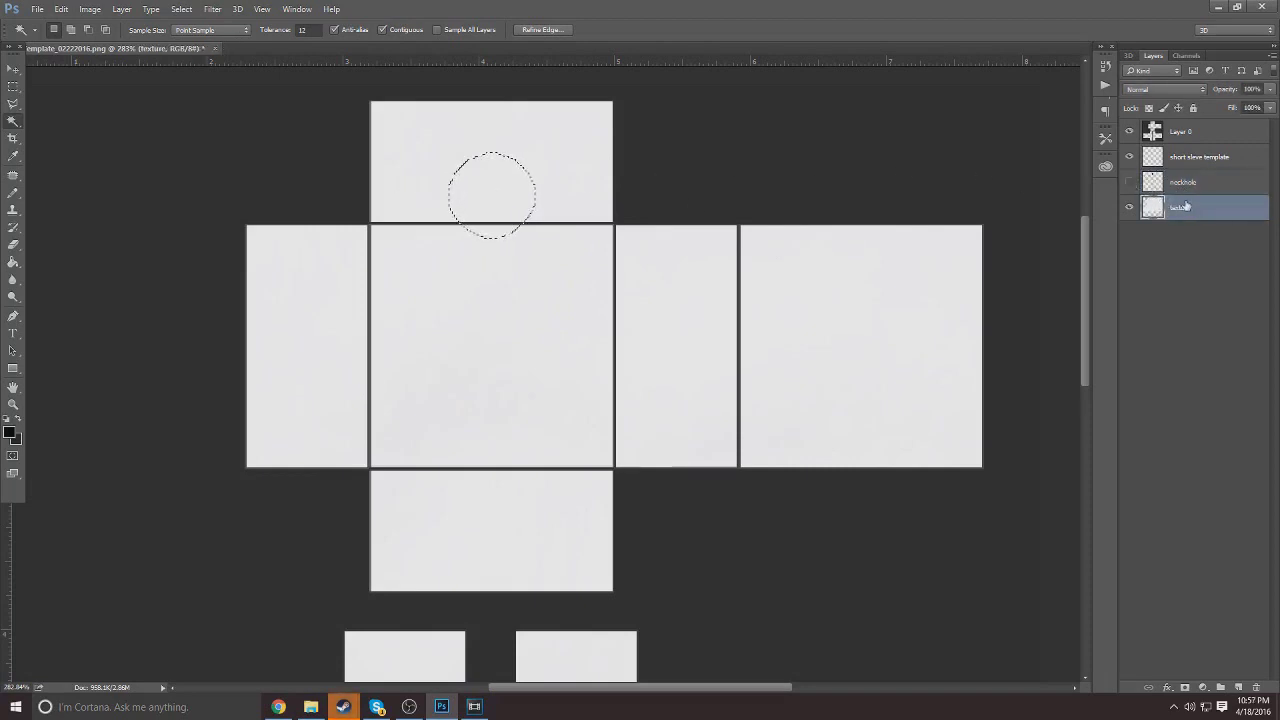
key(Delete)
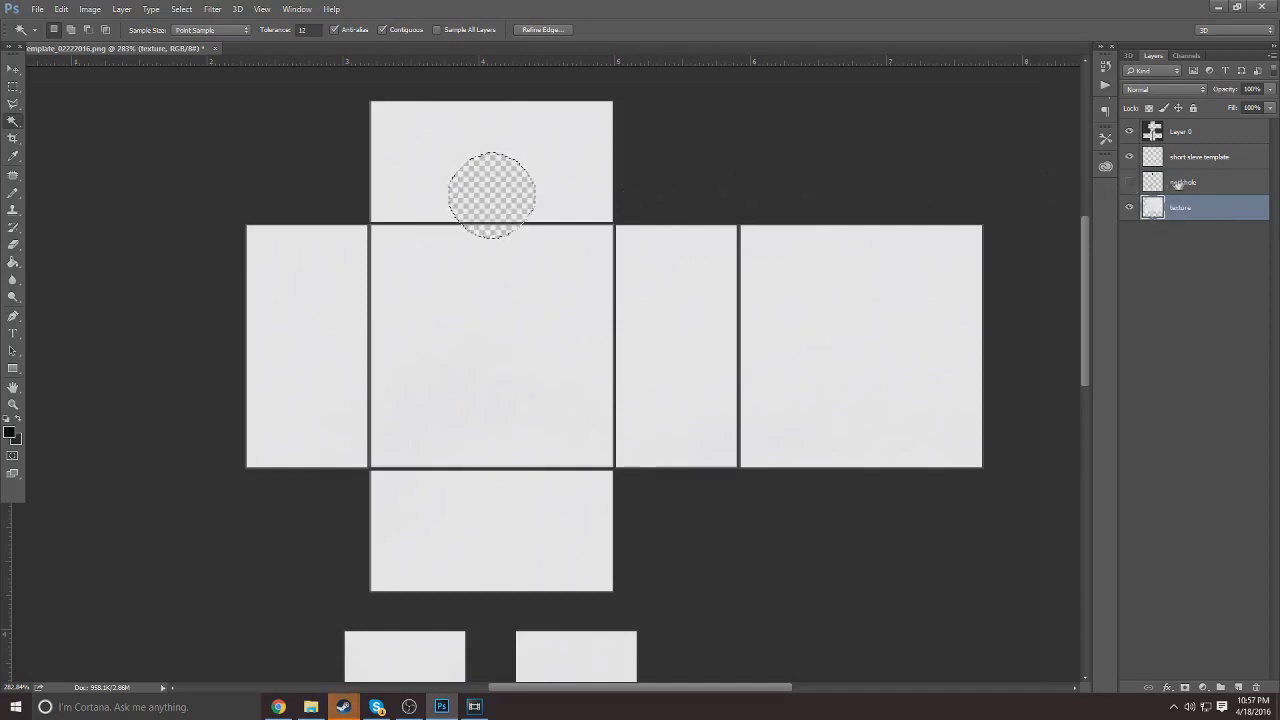
key(ctrl+d)
Step: Select the transparent neck hole with the Magic Wand and add a new empty layer above the texture layer
click(13, 405)
drag(523, 210, 883, 275)
scroll(883, 276, up, 2)
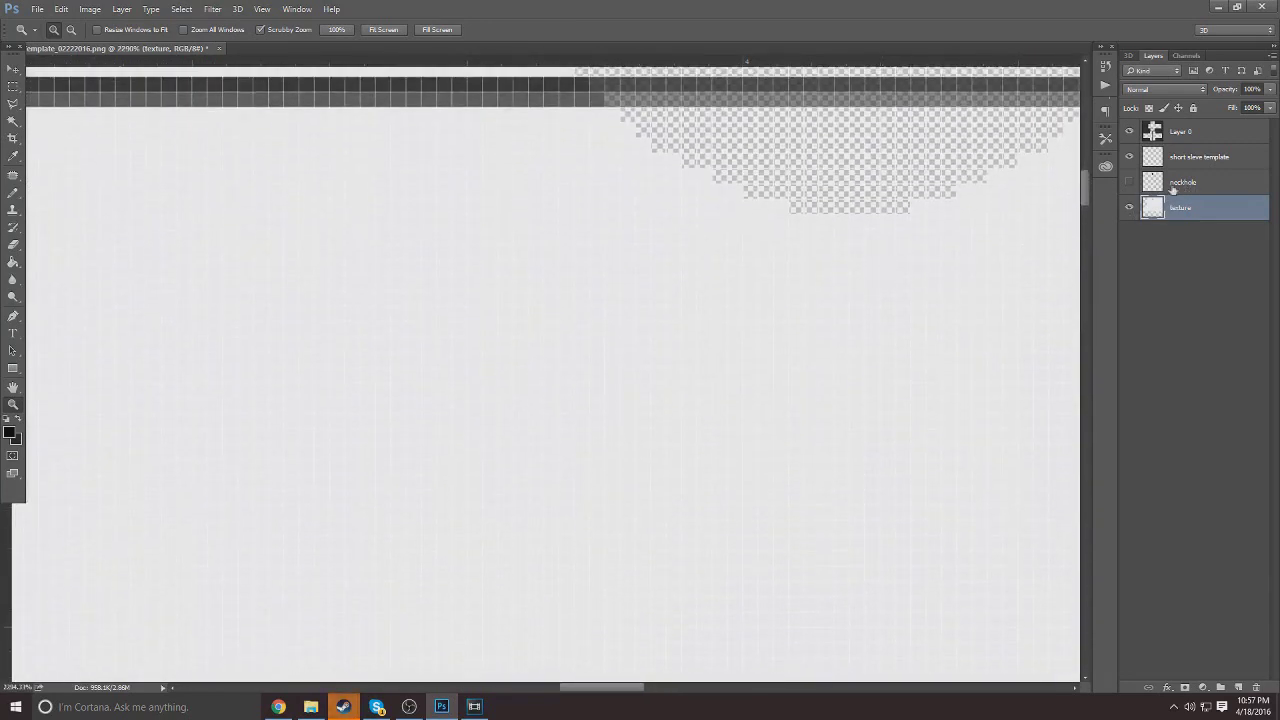
drag(826, 183, 792, 176)
scroll(850, 190, up, 2)
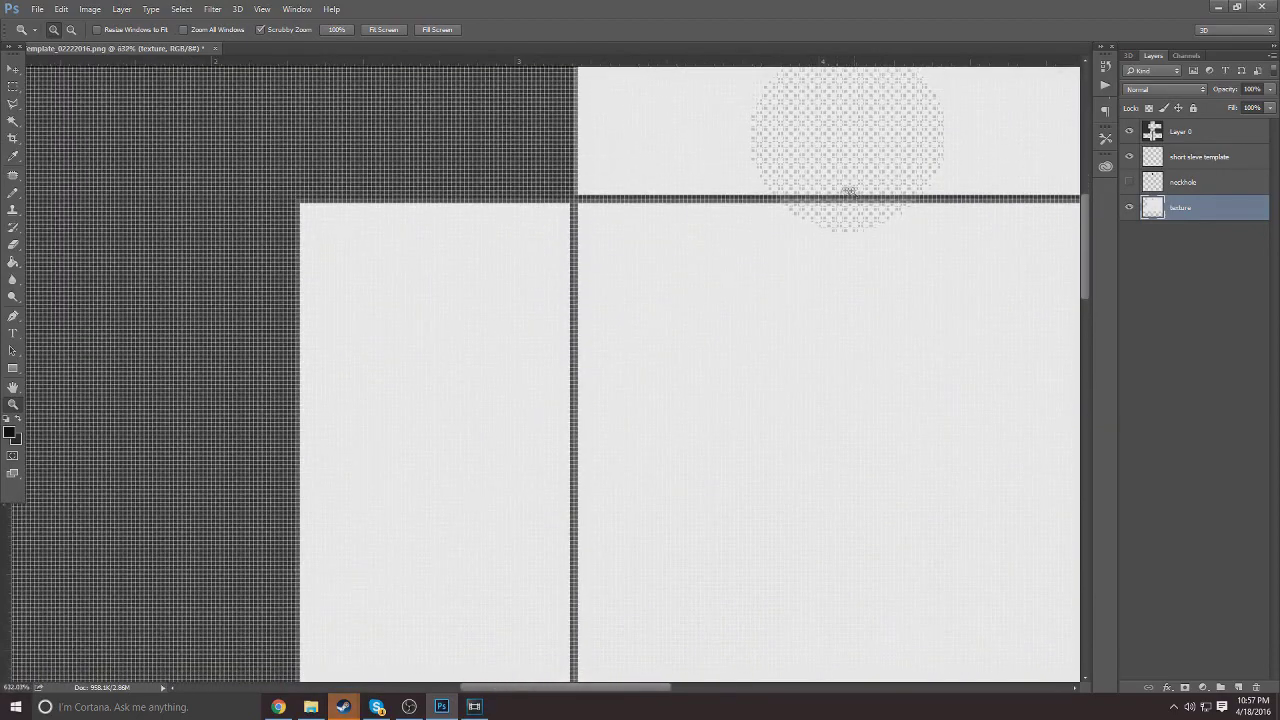
drag(457, 206, 443, 208)
scroll(846, 286, up, 2)
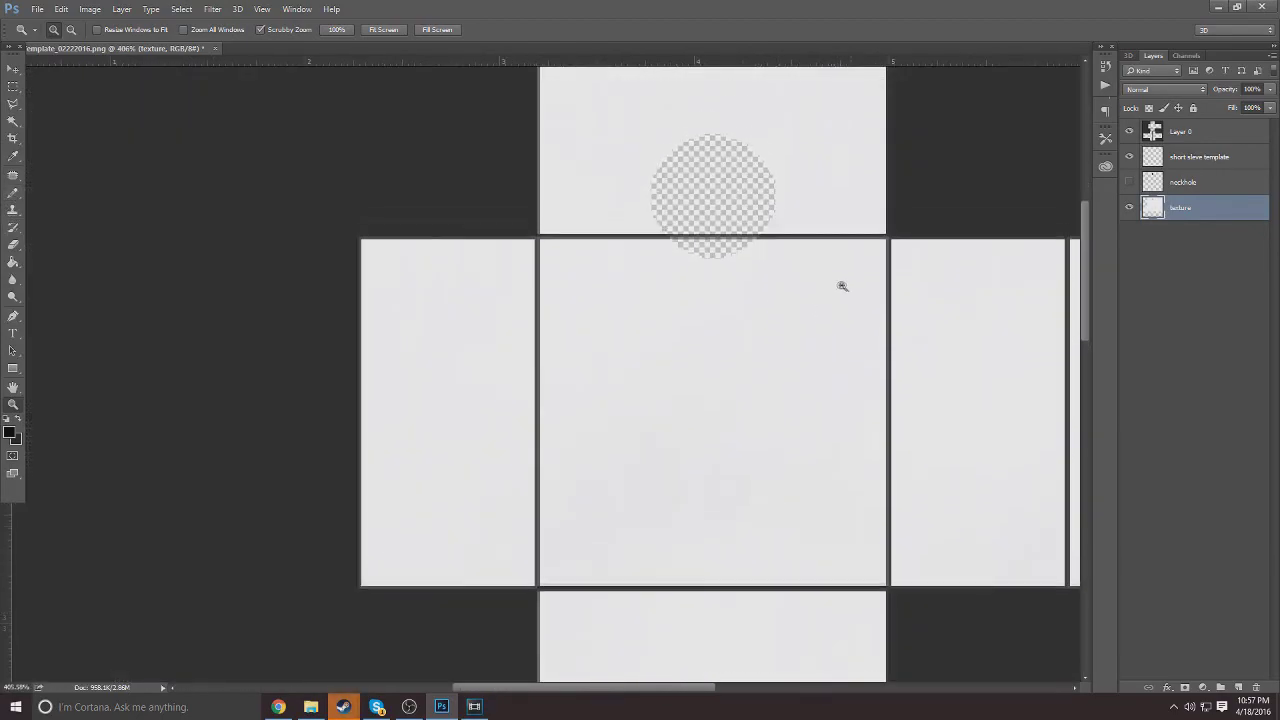
drag(565, 690, 590, 672)
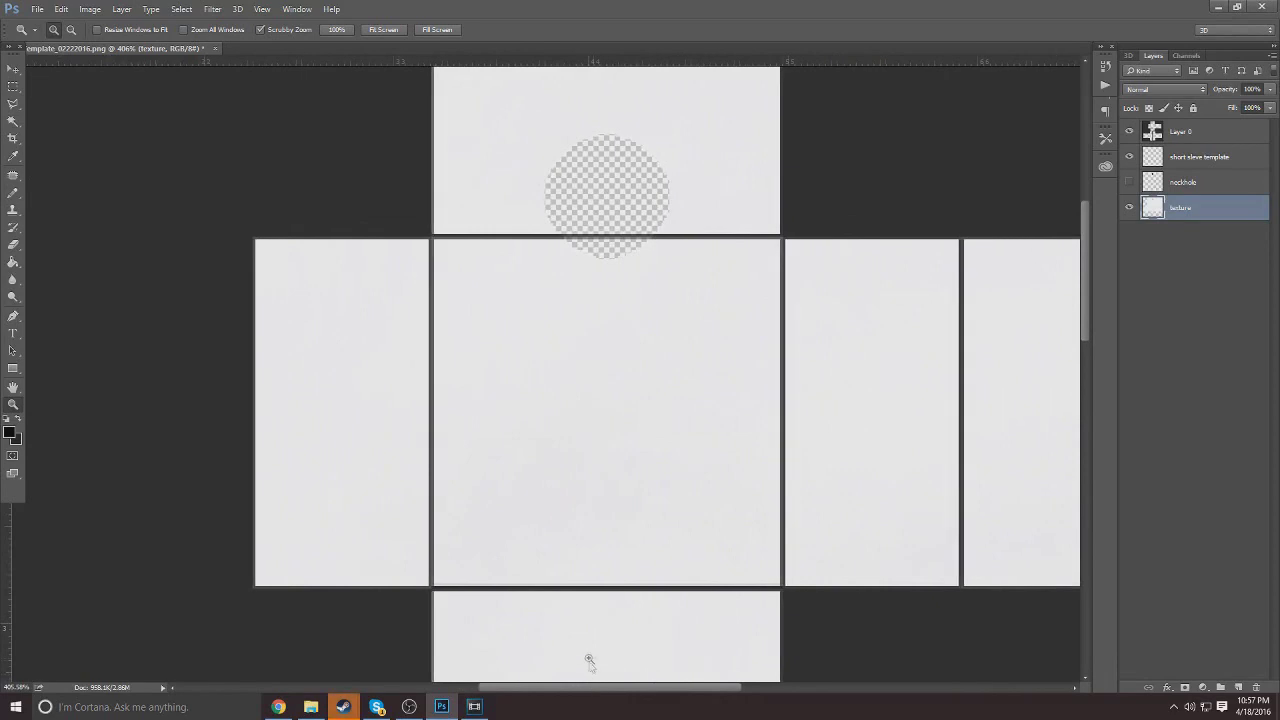
click(13, 120)
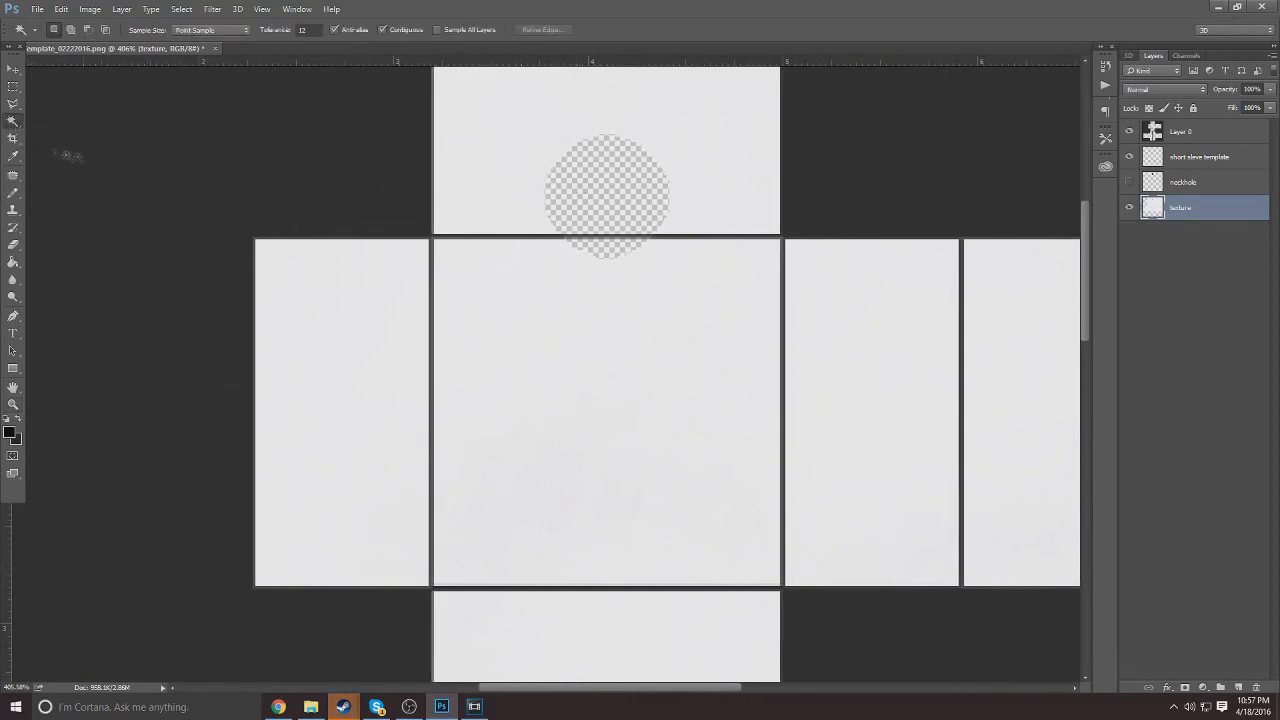
click(603, 214)
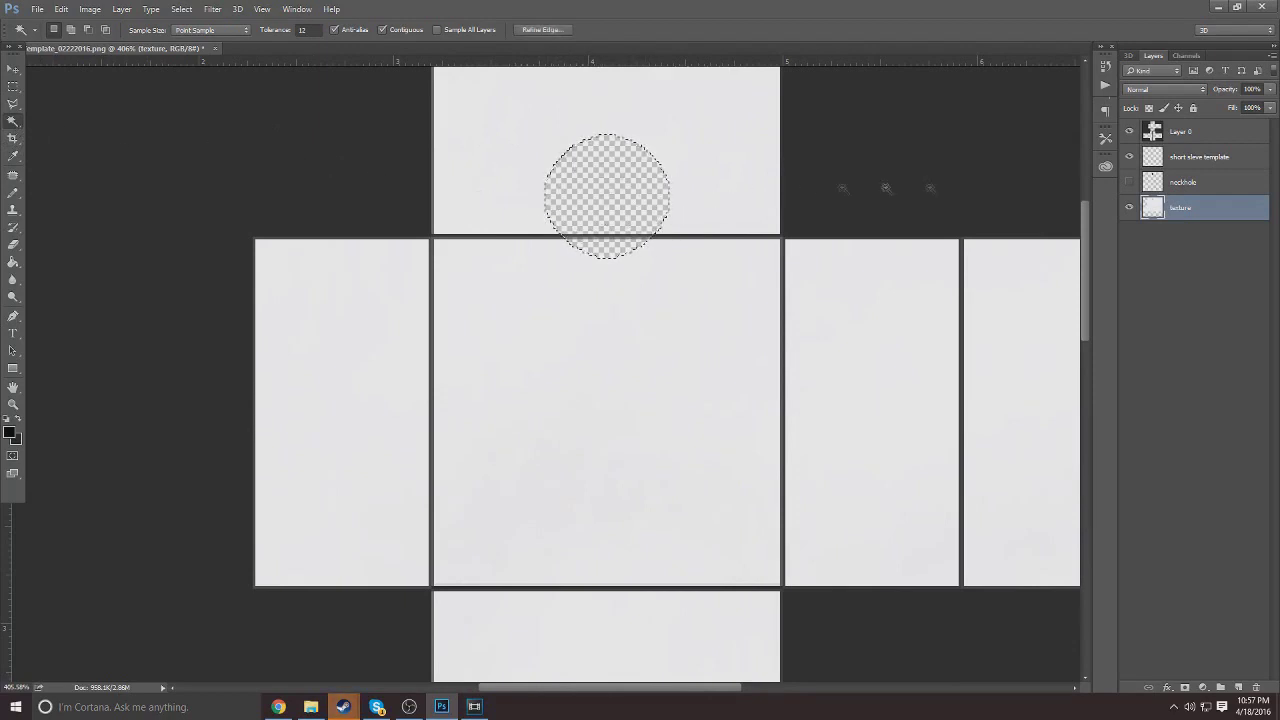
click(1239, 688)
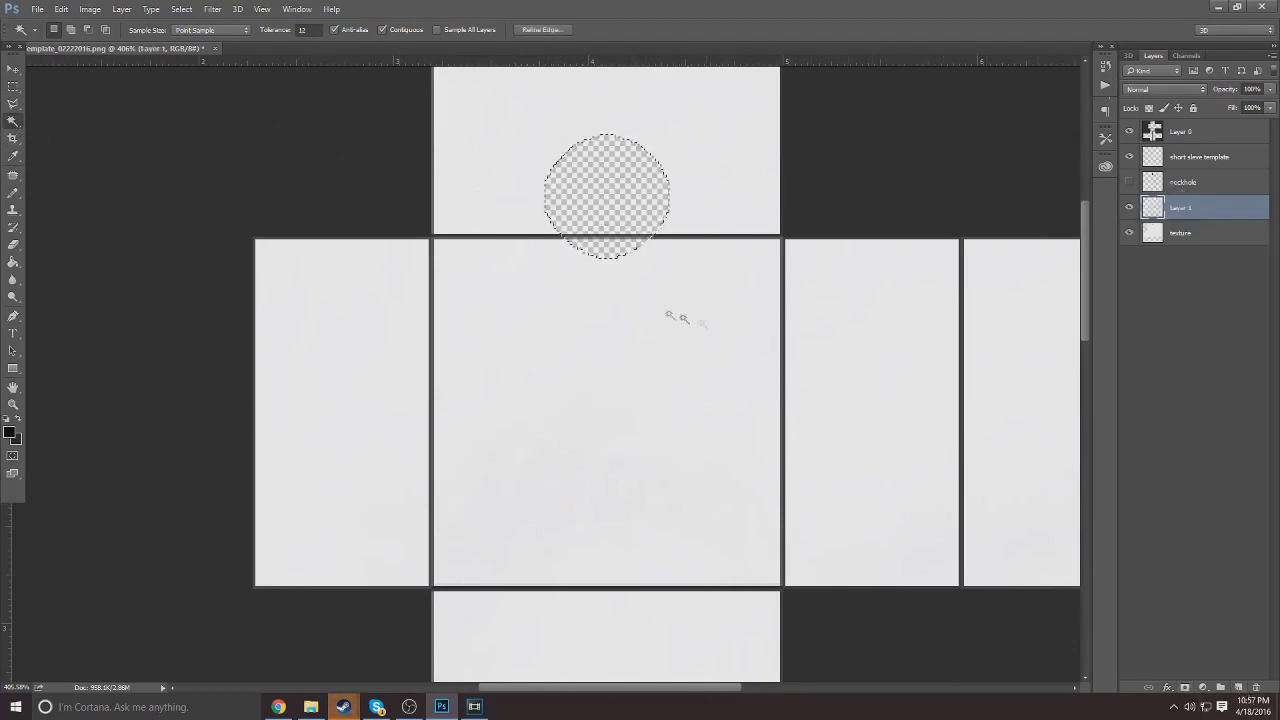
Step: Stroke the neck hole selection with a 3 px black outline placed outside, on the new layer
click(12, 88)
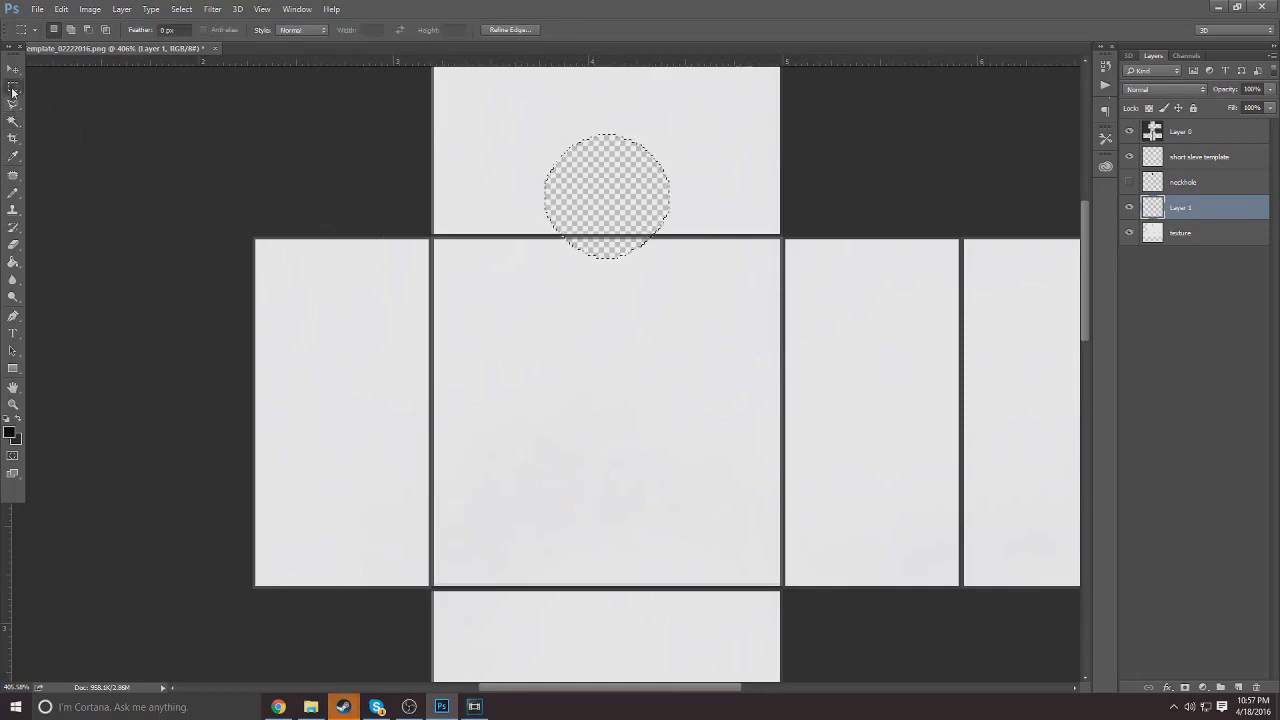
right_click(728, 288)
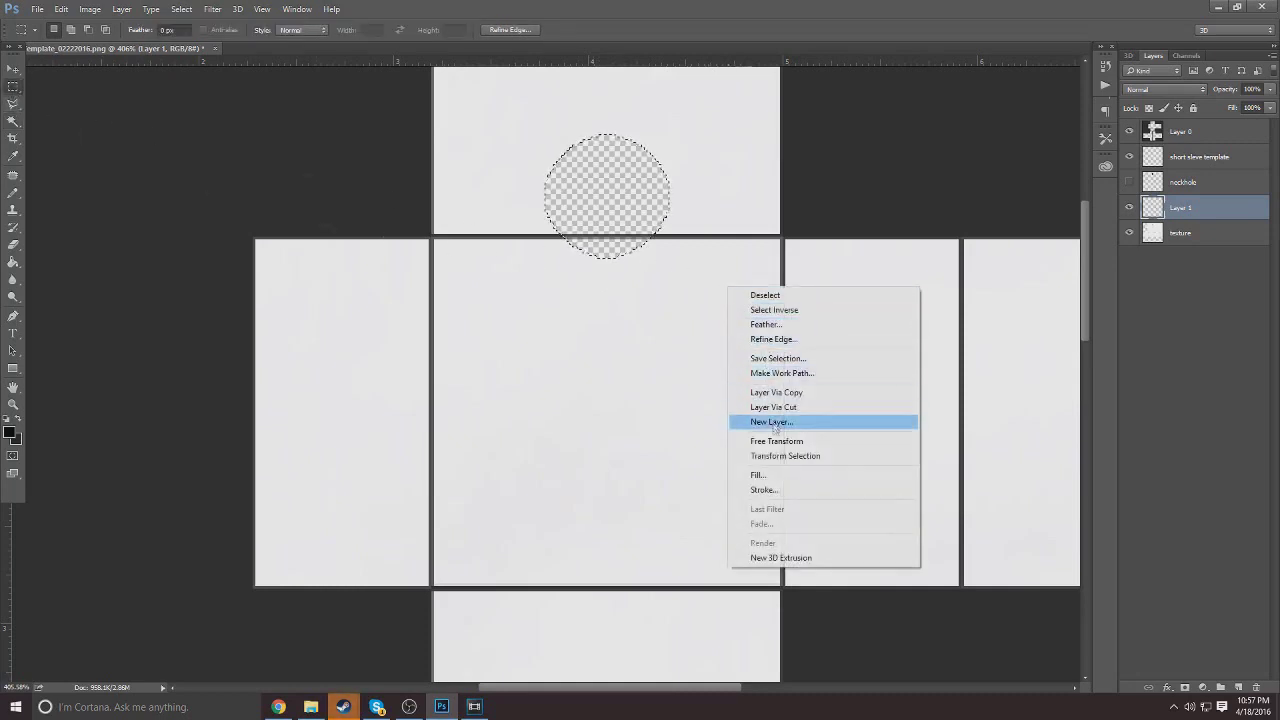
click(766, 489)
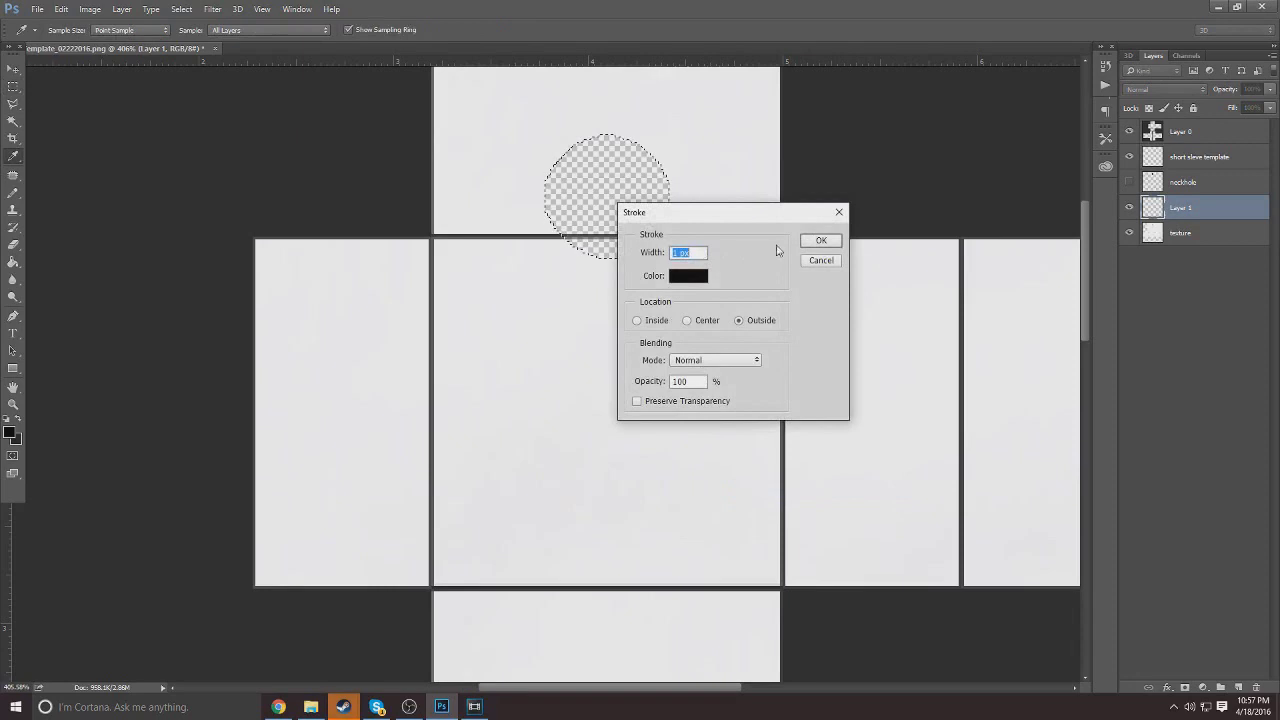
text(3)
click(822, 246)
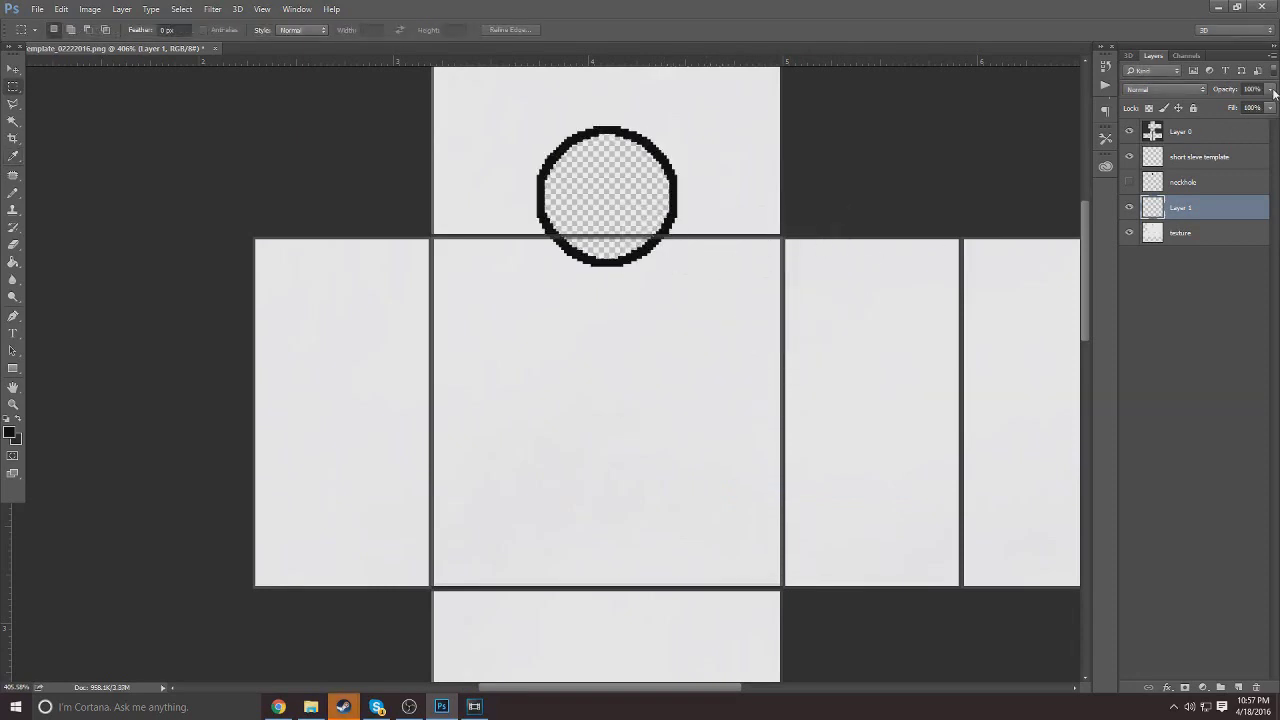
Step: Lower the opacity of the neck outline layer to 6% so the collar becomes a faint ring
click(1130, 207)
click(1130, 207)
click(1267, 91)
drag(1236, 106, 1213, 107)
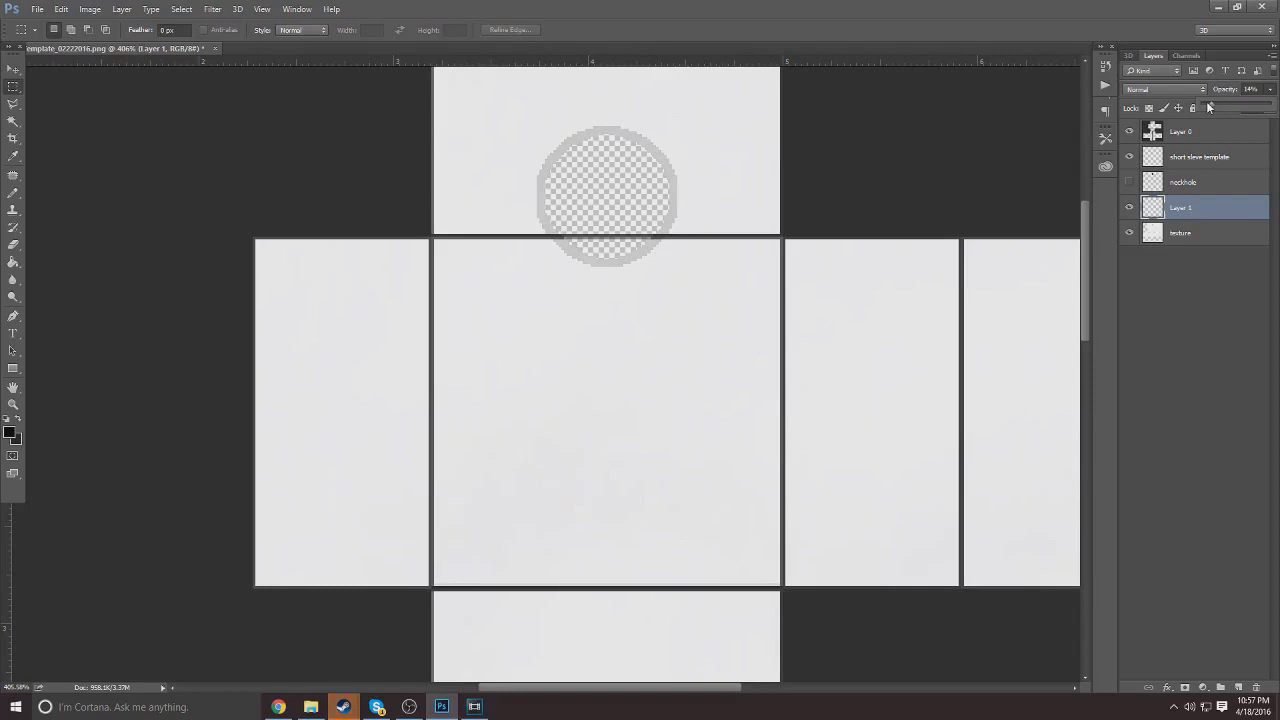
drag(1207, 106, 1210, 107)
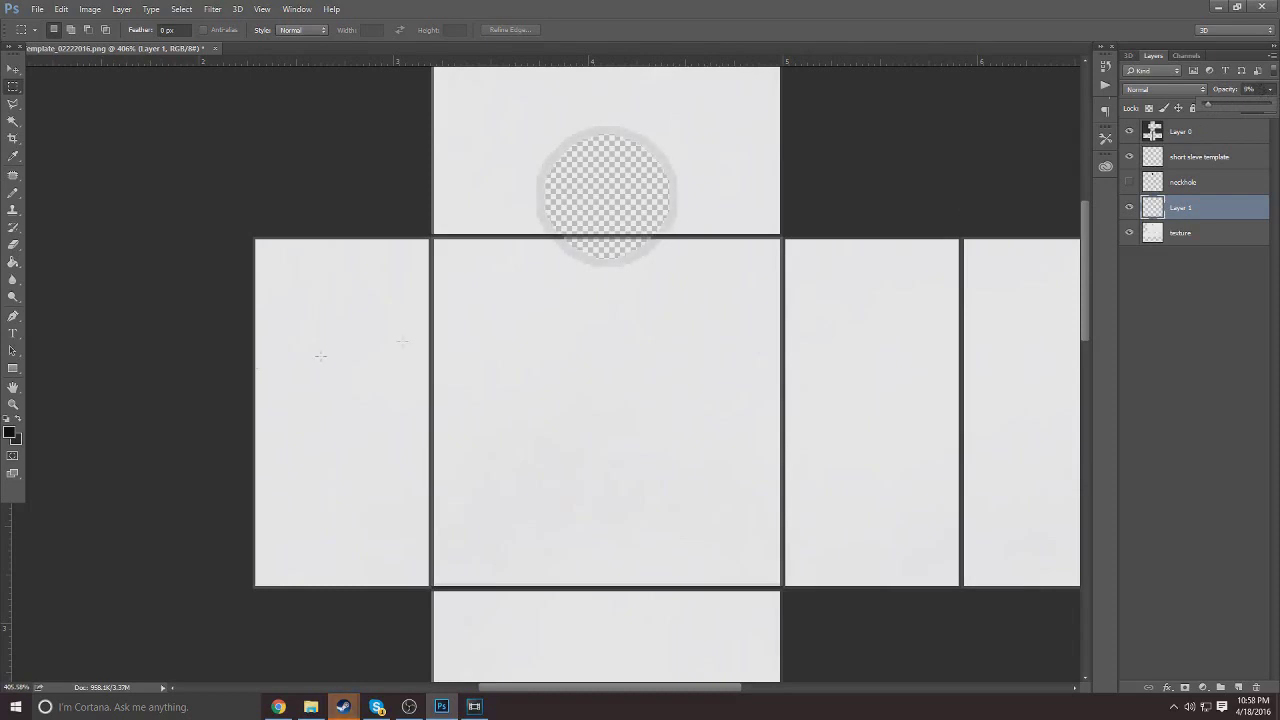
click(13, 404)
drag(241, 366, 170, 366)
drag(525, 322, 484, 306)
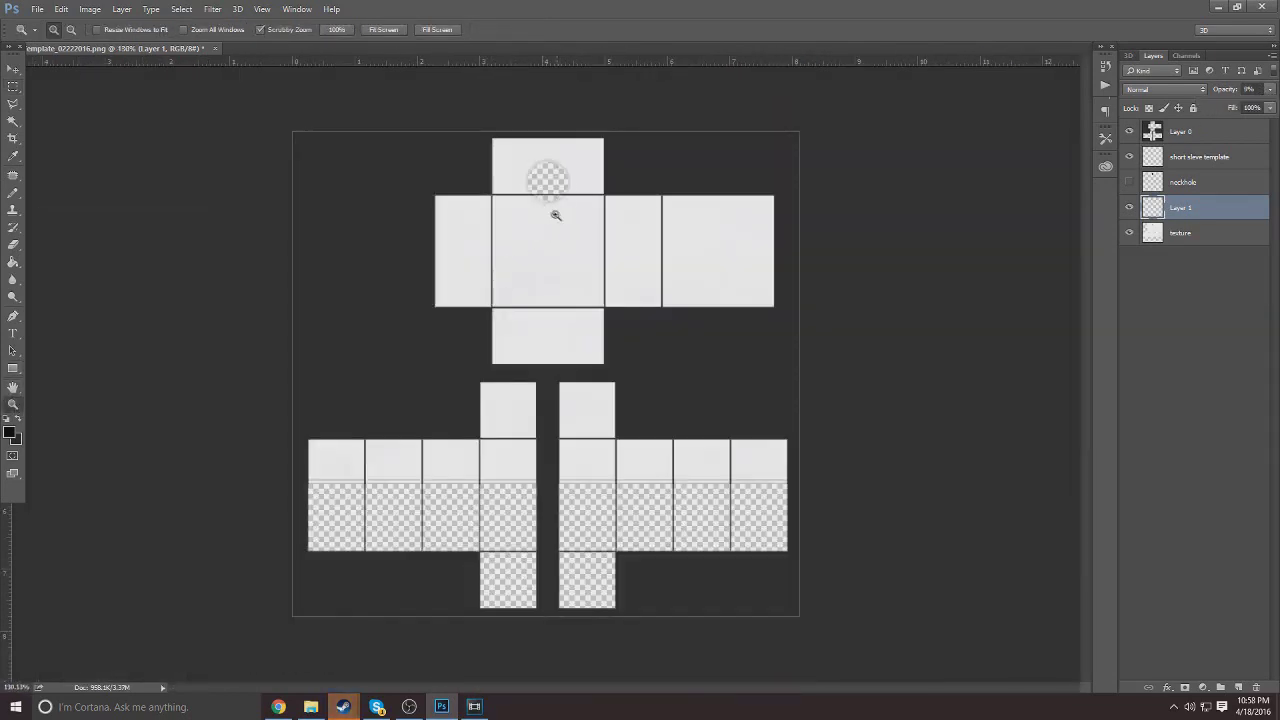
click(1249, 89)
drag(549, 183, 513, 199)
drag(391, 386, 430, 469)
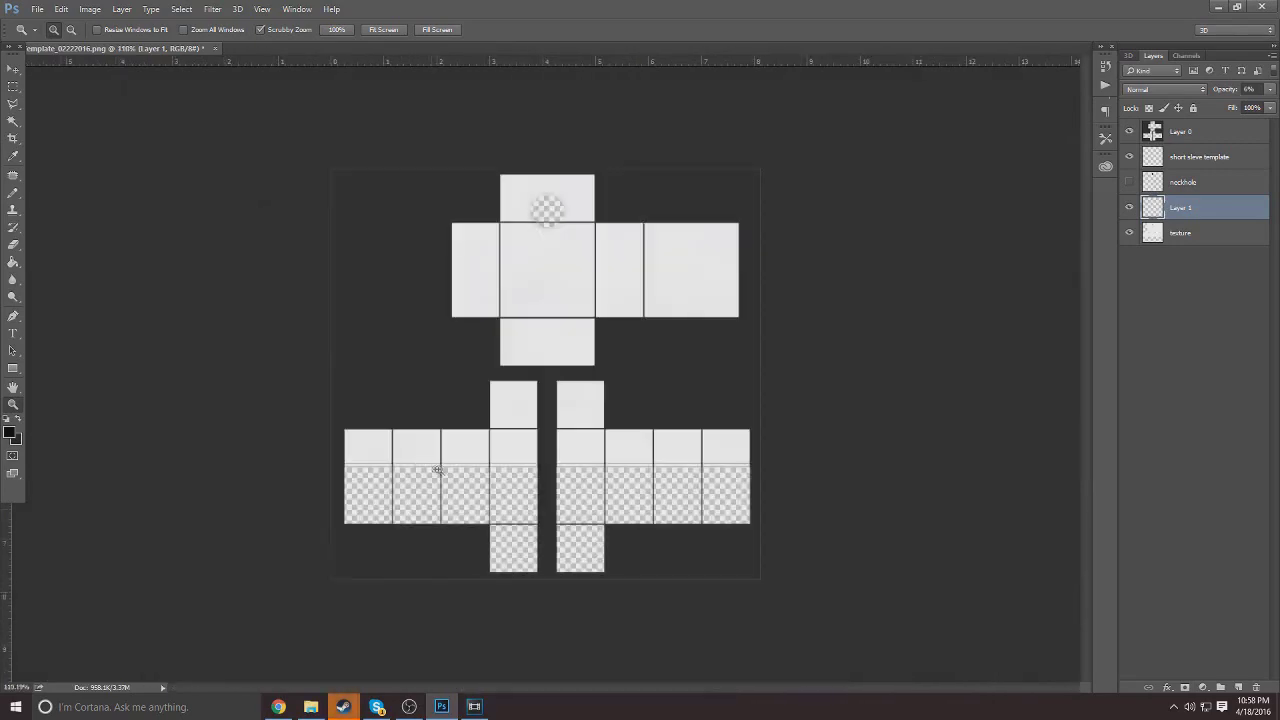
Step: Copy the white Supreme E.T. hooded sweatshirt image from the browser and paste it into the shirt template in Photoshop
click(311, 707)
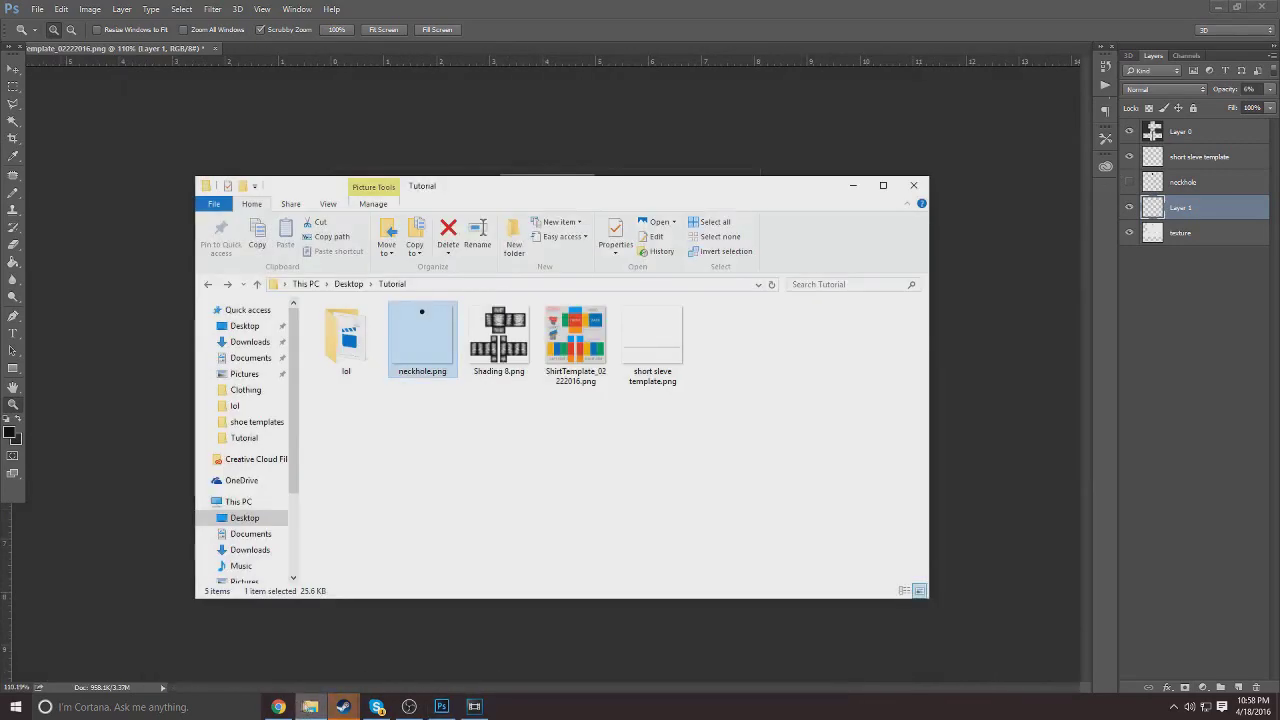
click(278, 707)
right_click(437, 392)
click(481, 523)
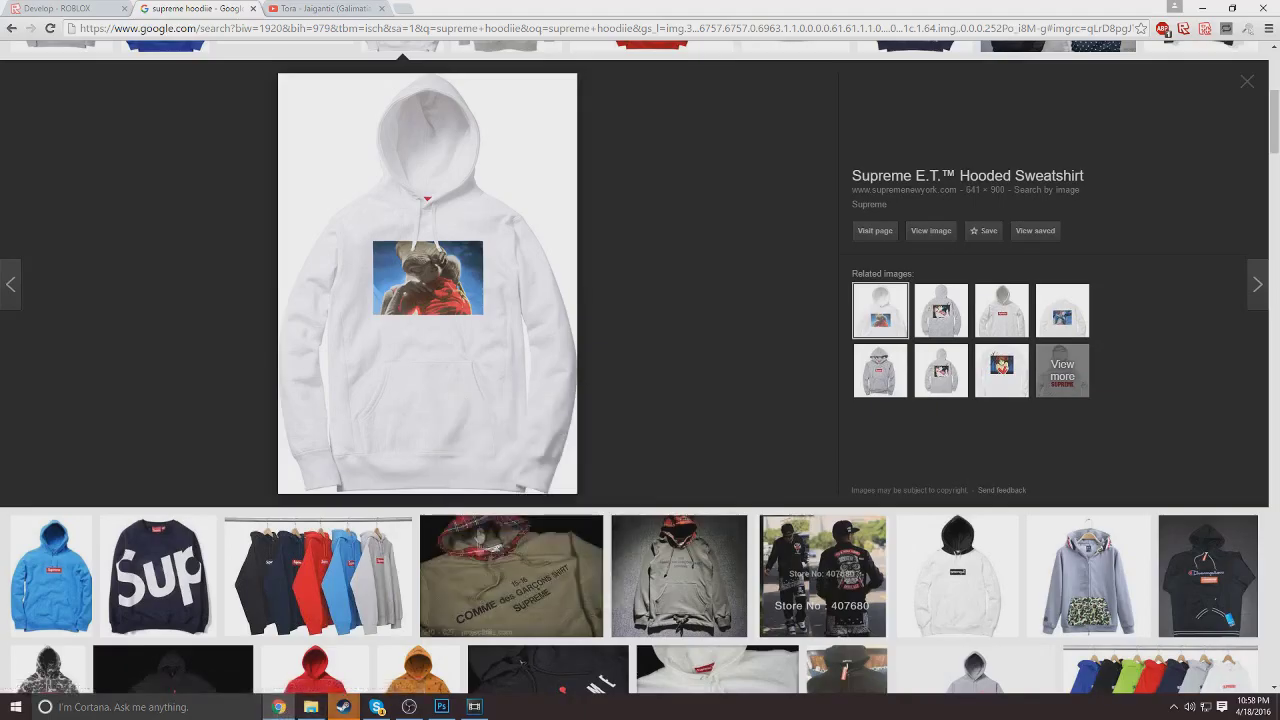
click(474, 707)
click(441, 707)
key(ctrl+v)
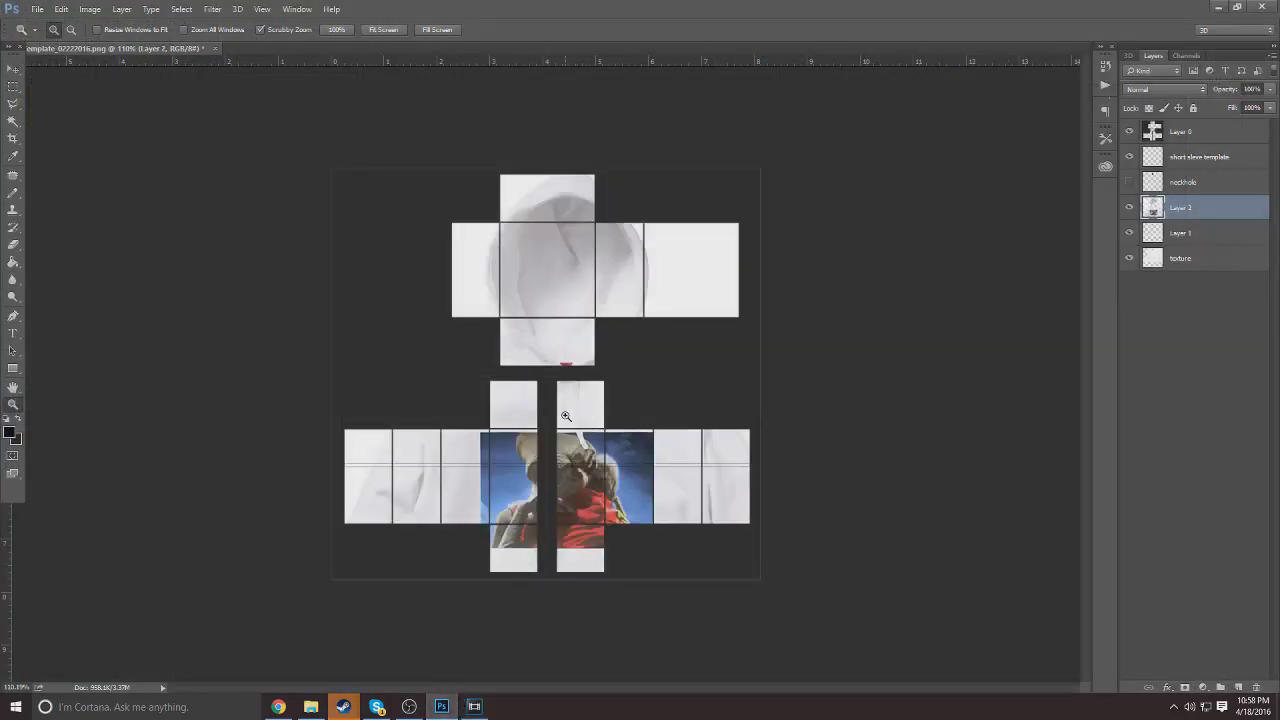
Step: Bring the pasted hoodie layer above all other layers and shift the picture up so its chest print and pocket show
drag(1211, 205, 1195, 125)
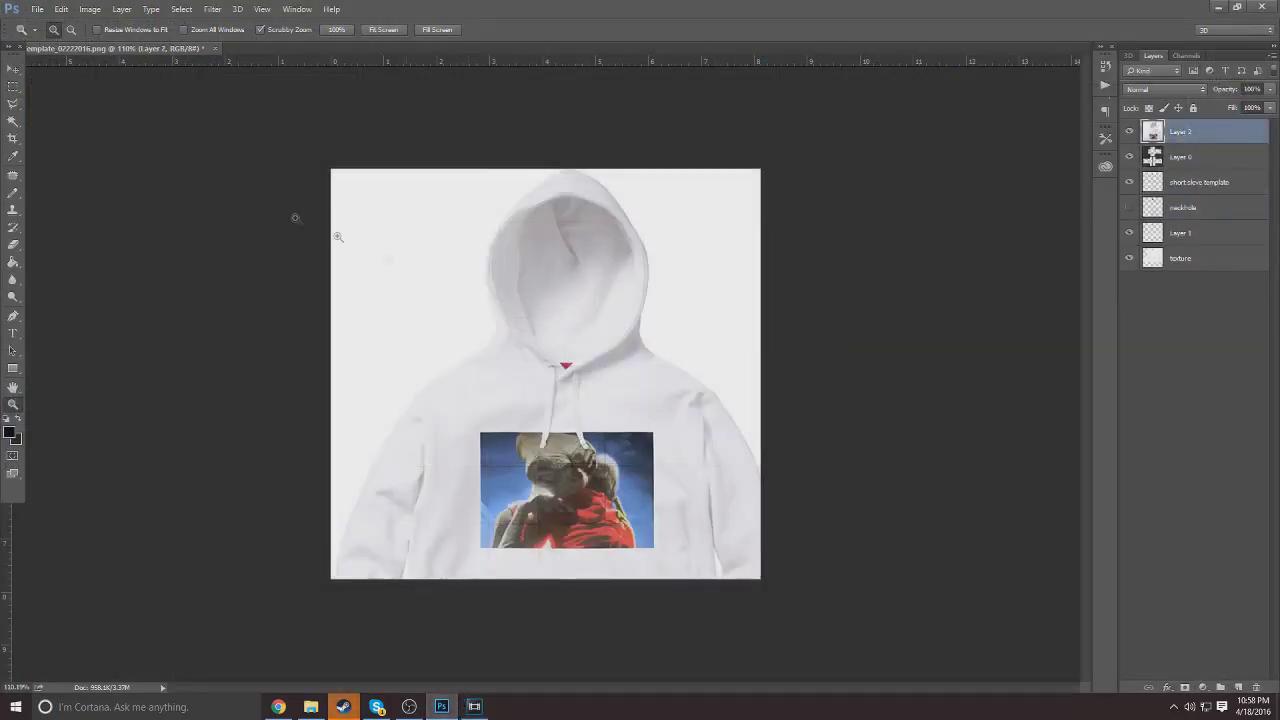
click(13, 68)
drag(480, 380, 429, 242)
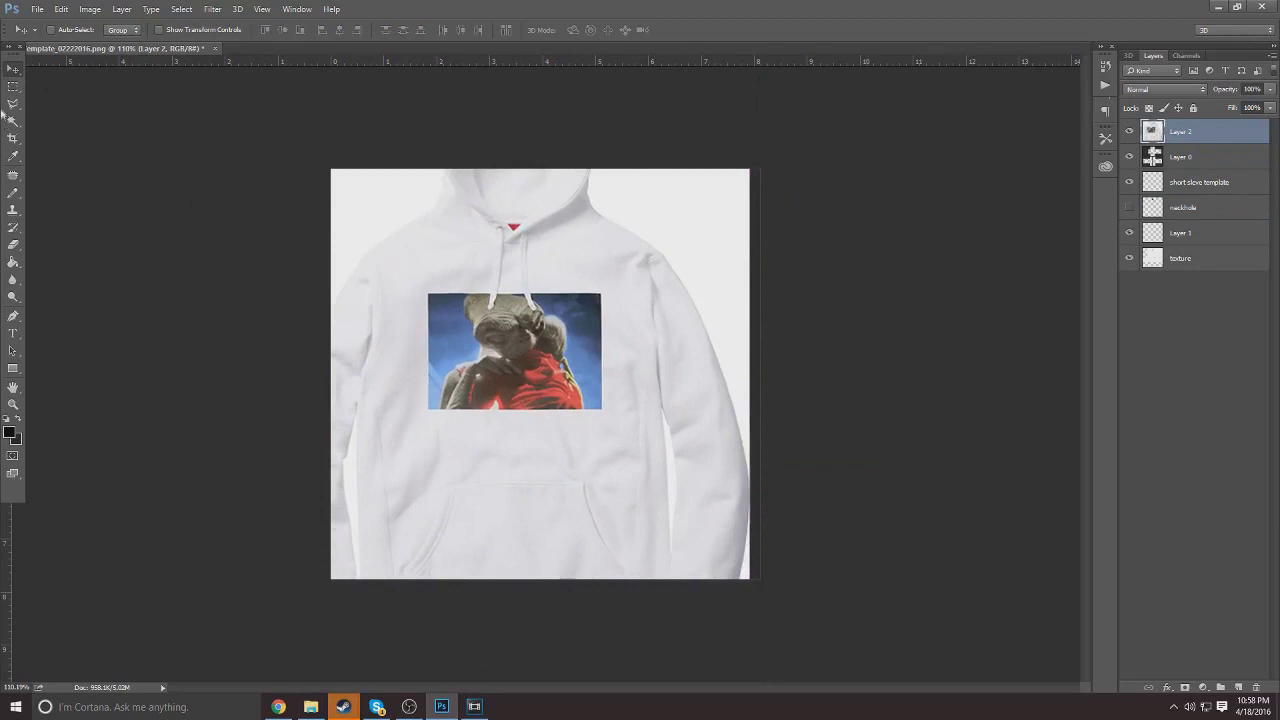
Step: Cut the rectangular E.T. print from the hoodie, paste it in place on its own layer, and hide the hoodie layer
click(13, 87)
drag(427, 293, 601, 409)
key(ctrl+x)
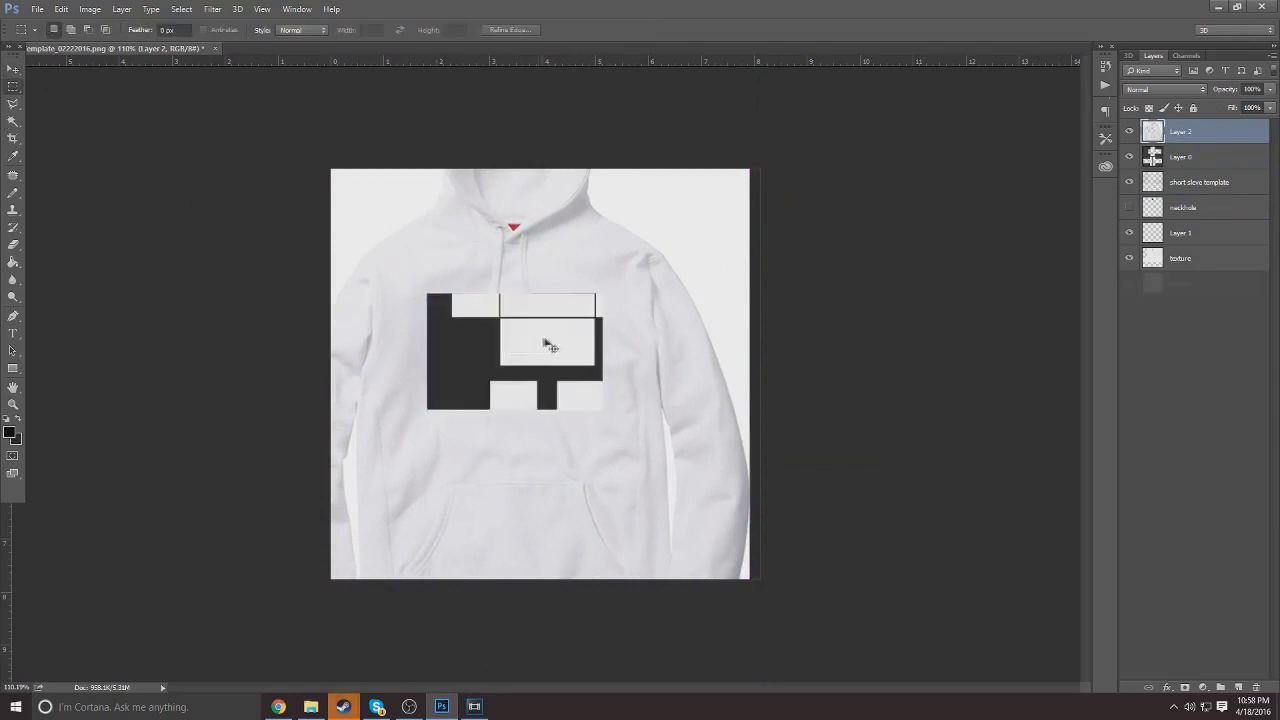
key(ctrl+v)
key(ctrl+z)
key(ctrl+shift+v)
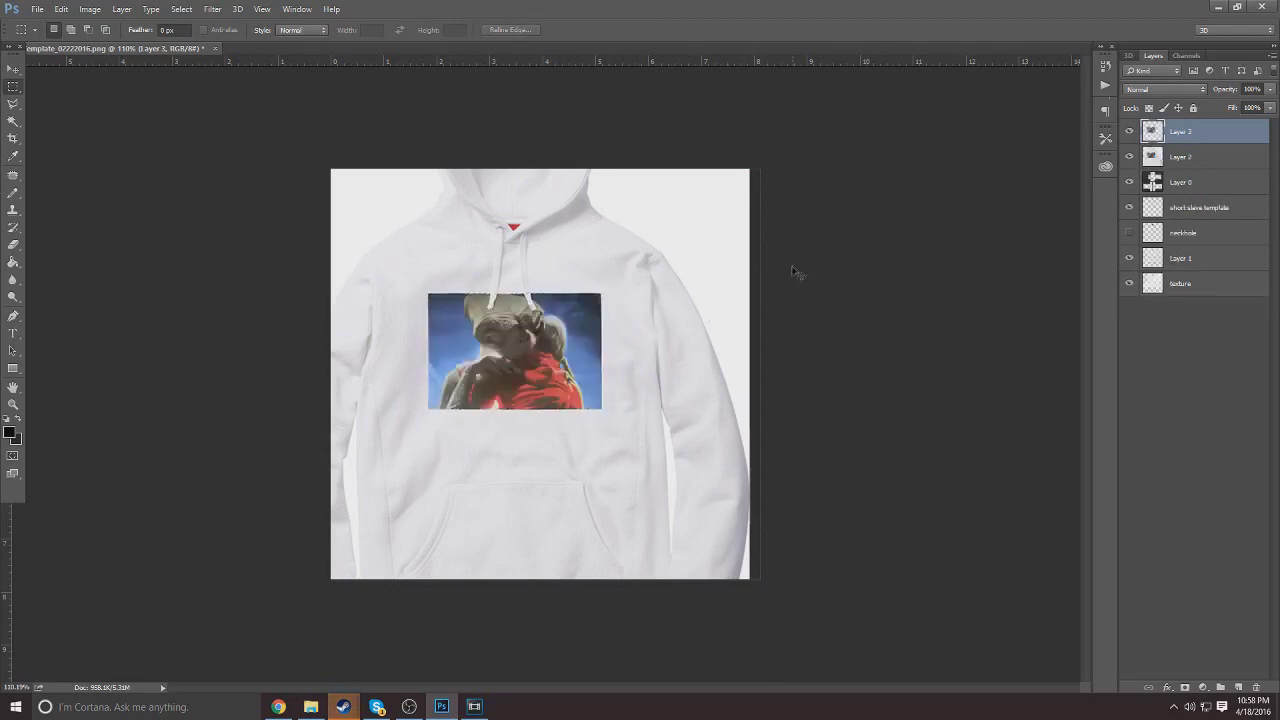
click(1129, 156)
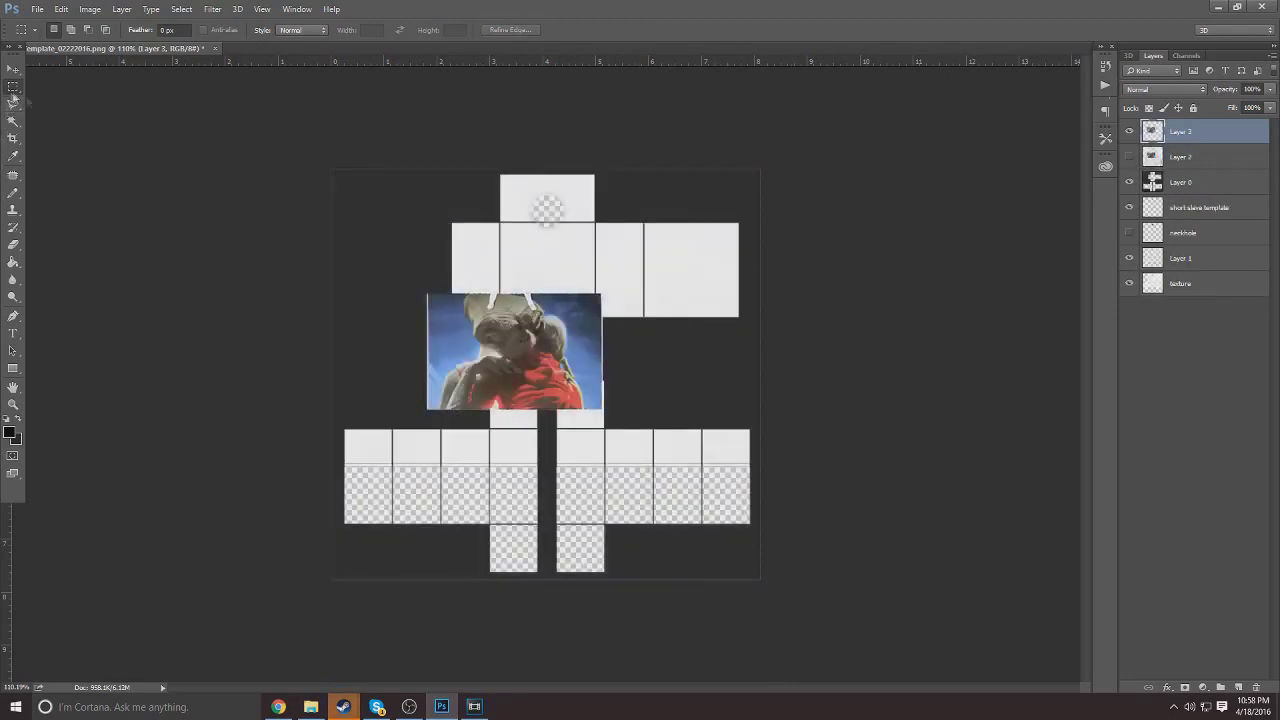
Step: Trim the drawstring strip off the print's upper part and delete the leftover edges along its sides
drag(370, 218, 621, 311)
key(Delete)
drag(600, 455, 628, 289)
drag(347, 280, 429, 435)
key(Delete)
click(441, 451)
Step: Start a Free Transform on the print, move it over the front torso, and set the interpolation to Bicubic Smoother
click(13, 404)
drag(563, 272, 591, 261)
key(ctrl+t)
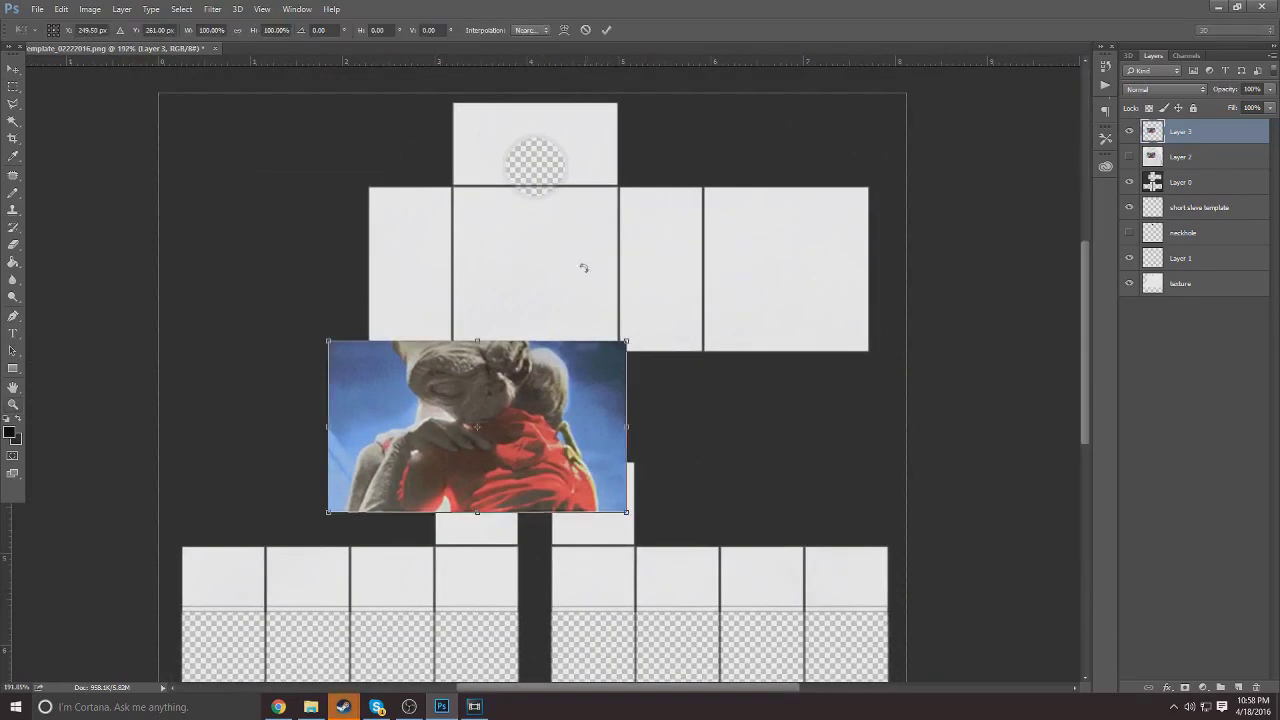
drag(527, 434, 609, 279)
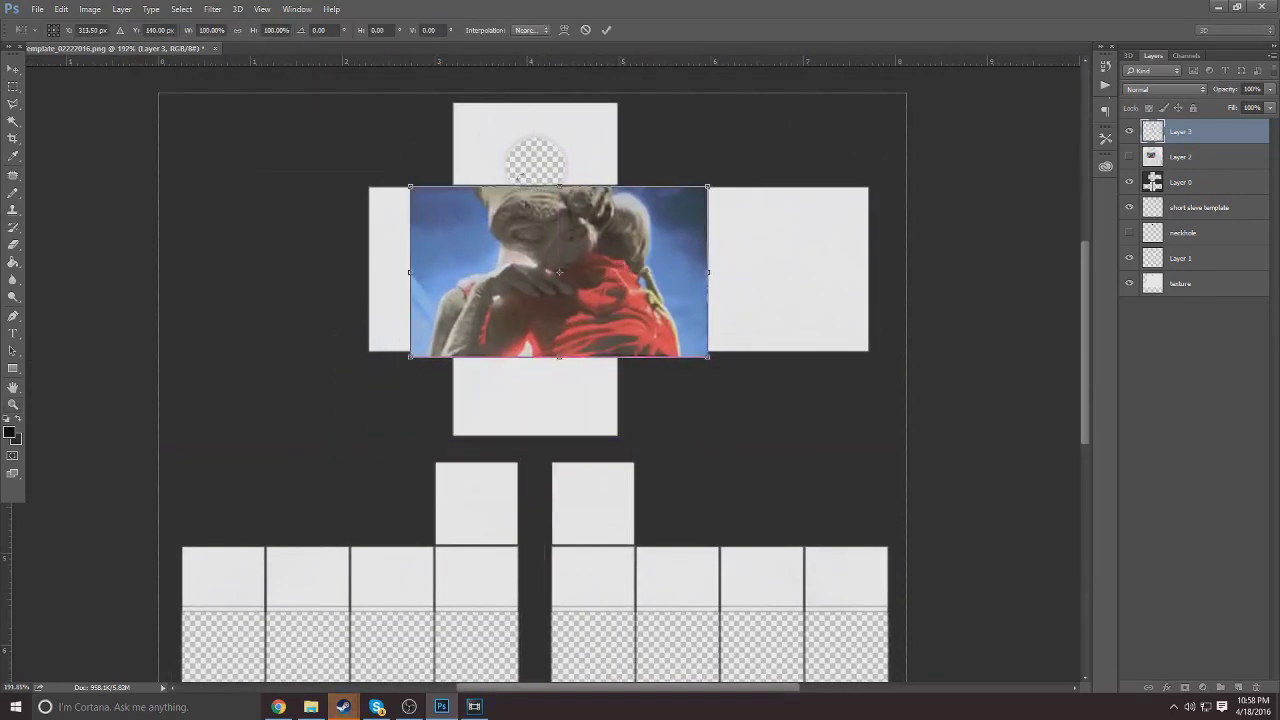
click(524, 31)
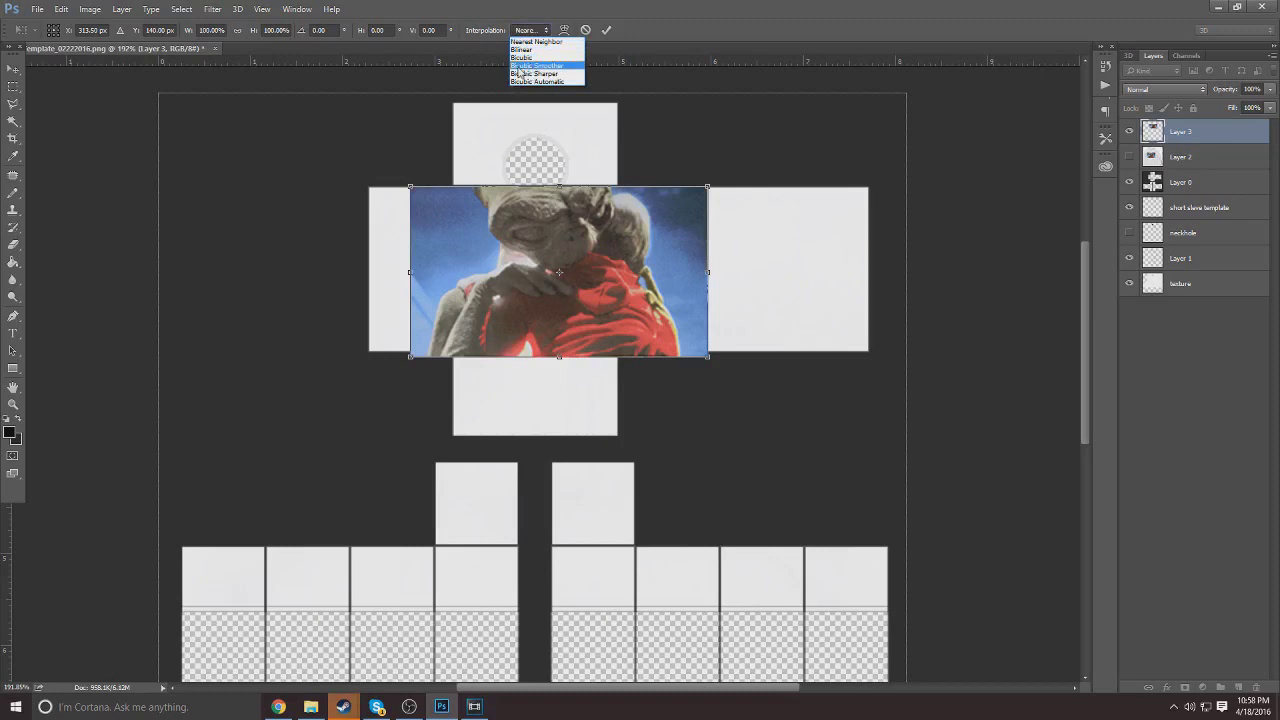
click(533, 66)
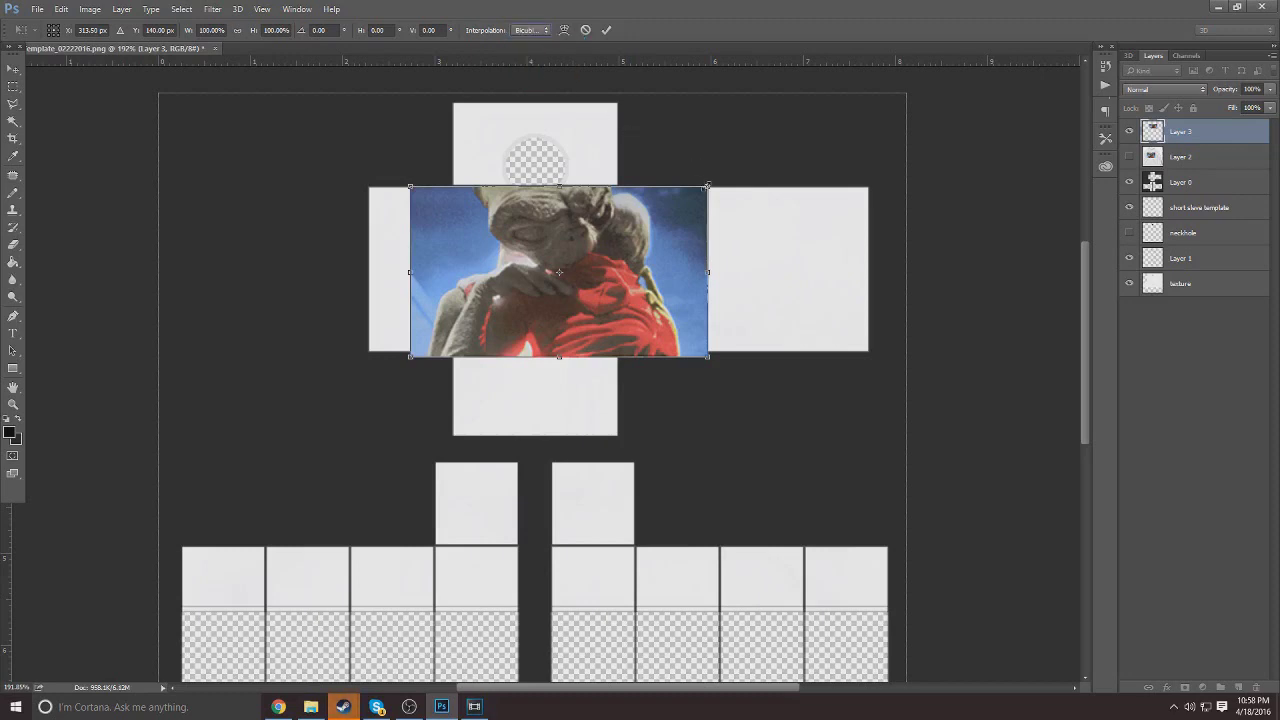
Step: Scale the print down to about half the front torso's width and center it on the chest below the neck hole
drag(710, 187, 494, 309)
key(Return)
key(z)
click(13, 68)
drag(492, 400, 576, 322)
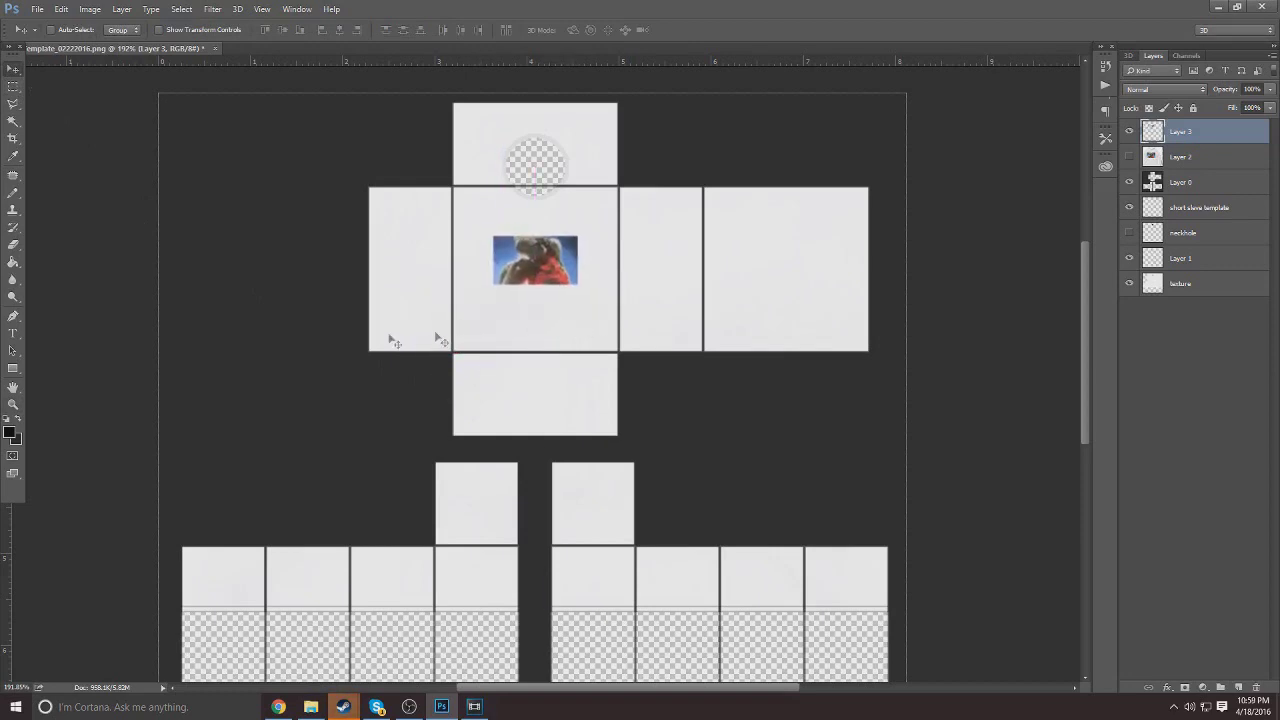
Step: Move the dark template frame, Layer 0, to the top of the layer stack and toggle its visibility to check the coverage
click(13, 404)
alt+click(226, 358)
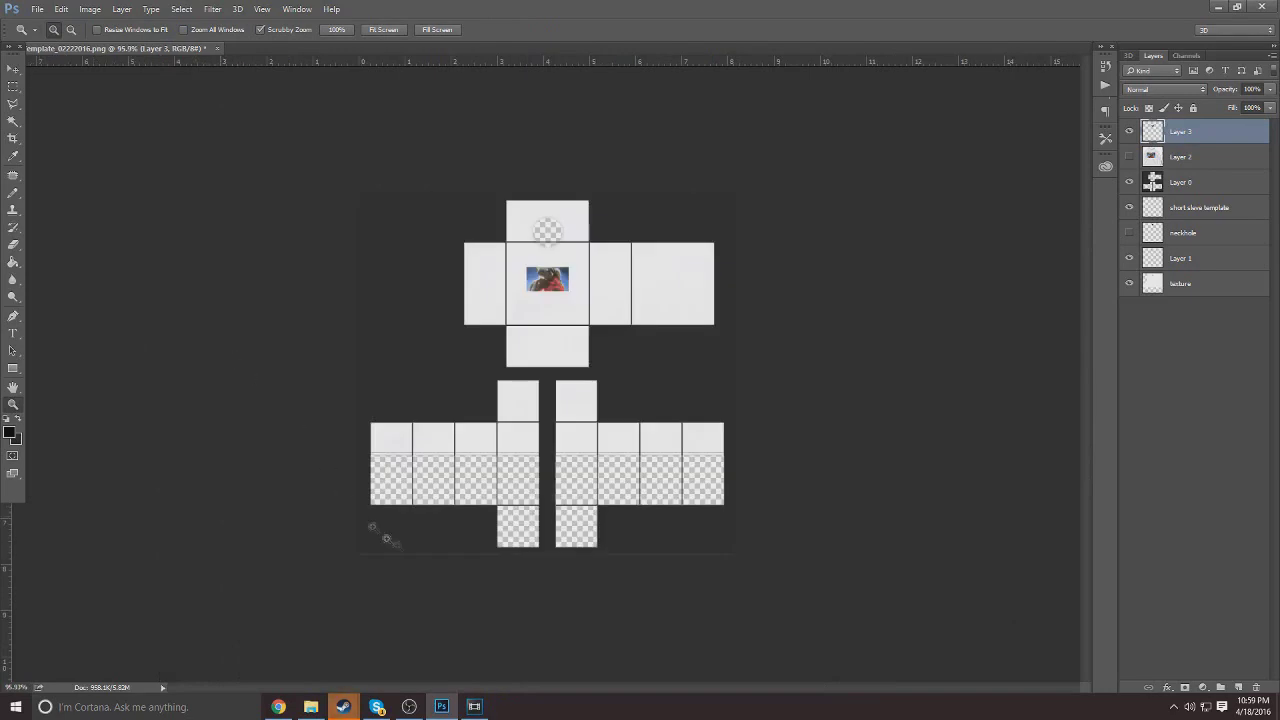
click(1181, 203)
drag(1181, 183, 1180, 130)
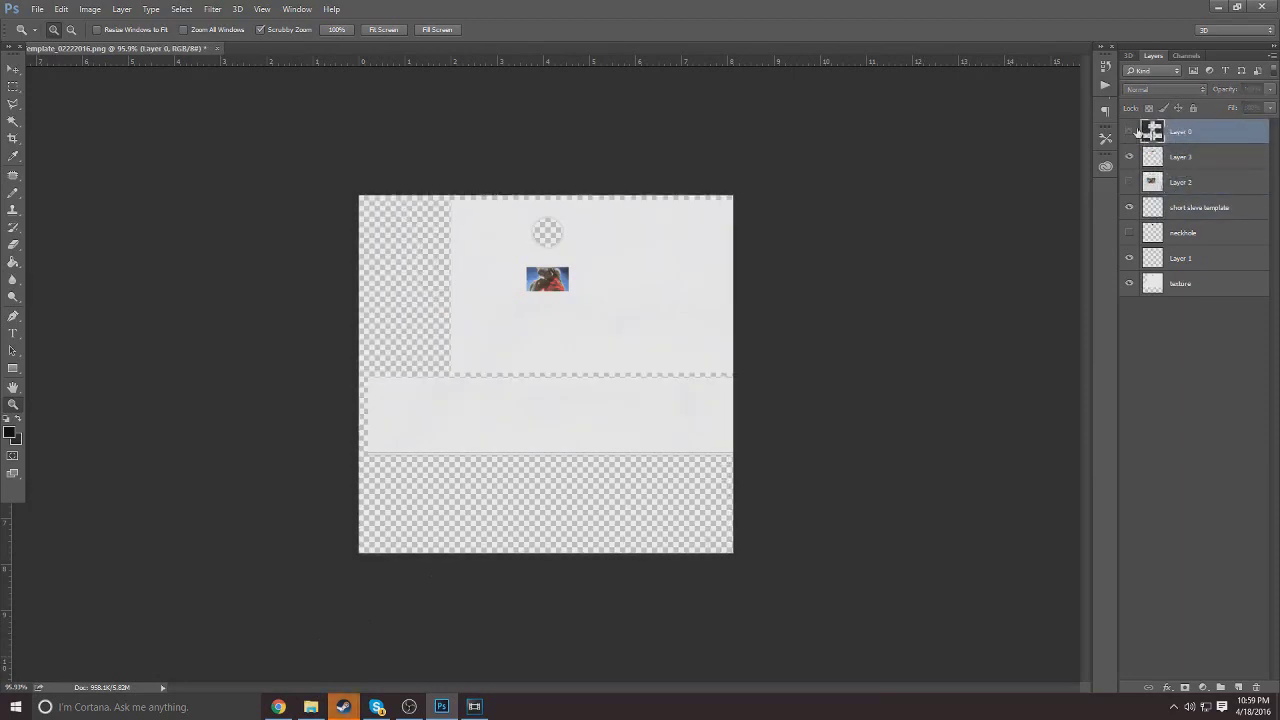
click(1130, 132)
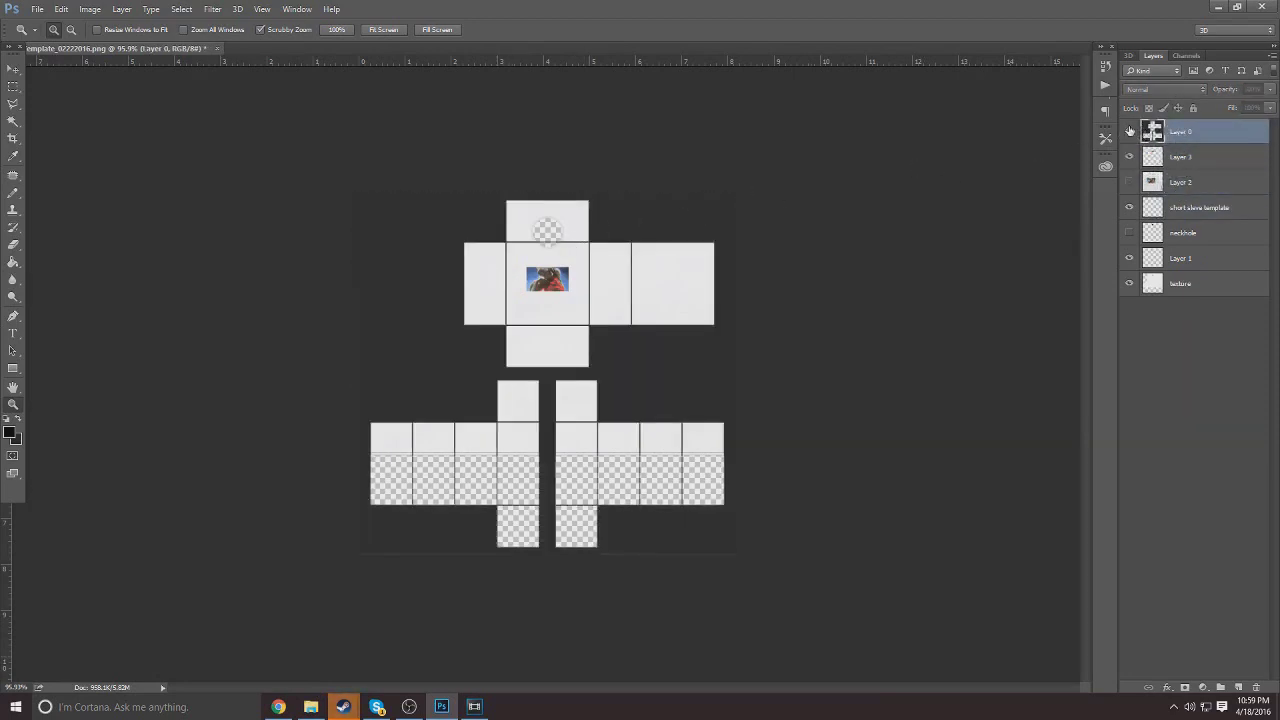
click(1130, 132)
Step: Check the leftover hoodie picture on Layer 2 and delete that layer
click(1160, 180)
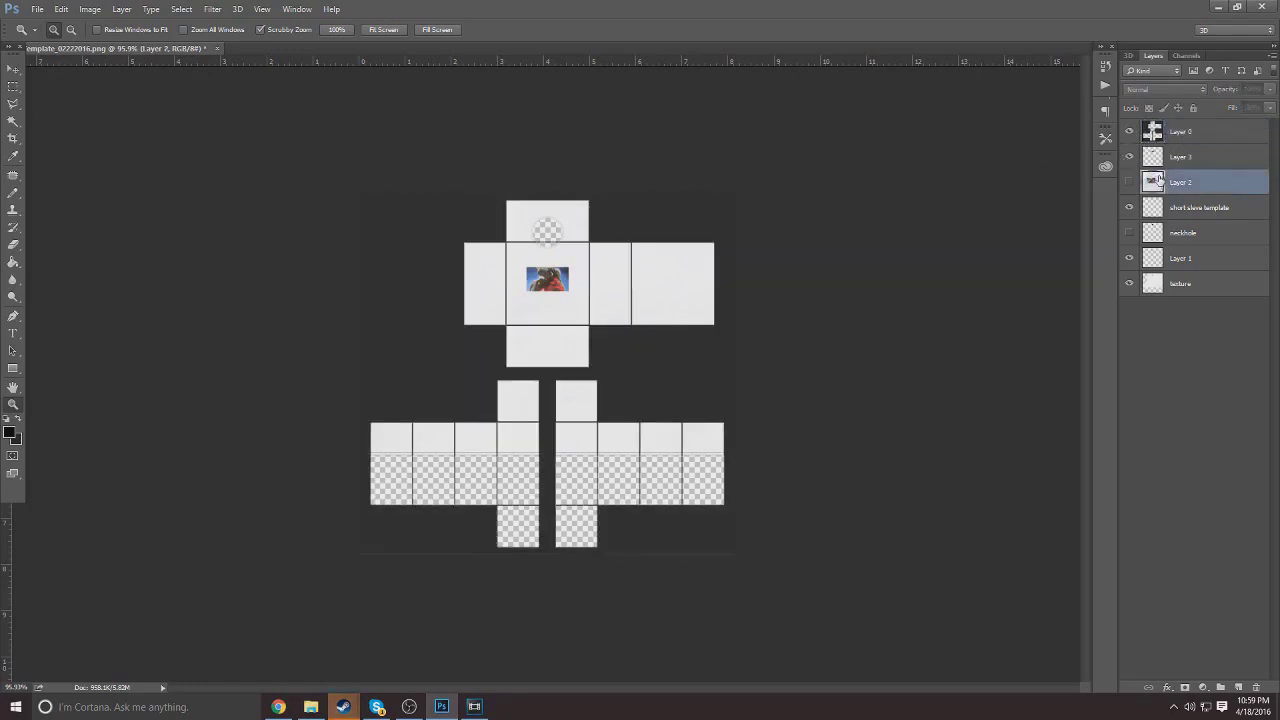
click(1130, 183)
click(1130, 183)
key(Delete)
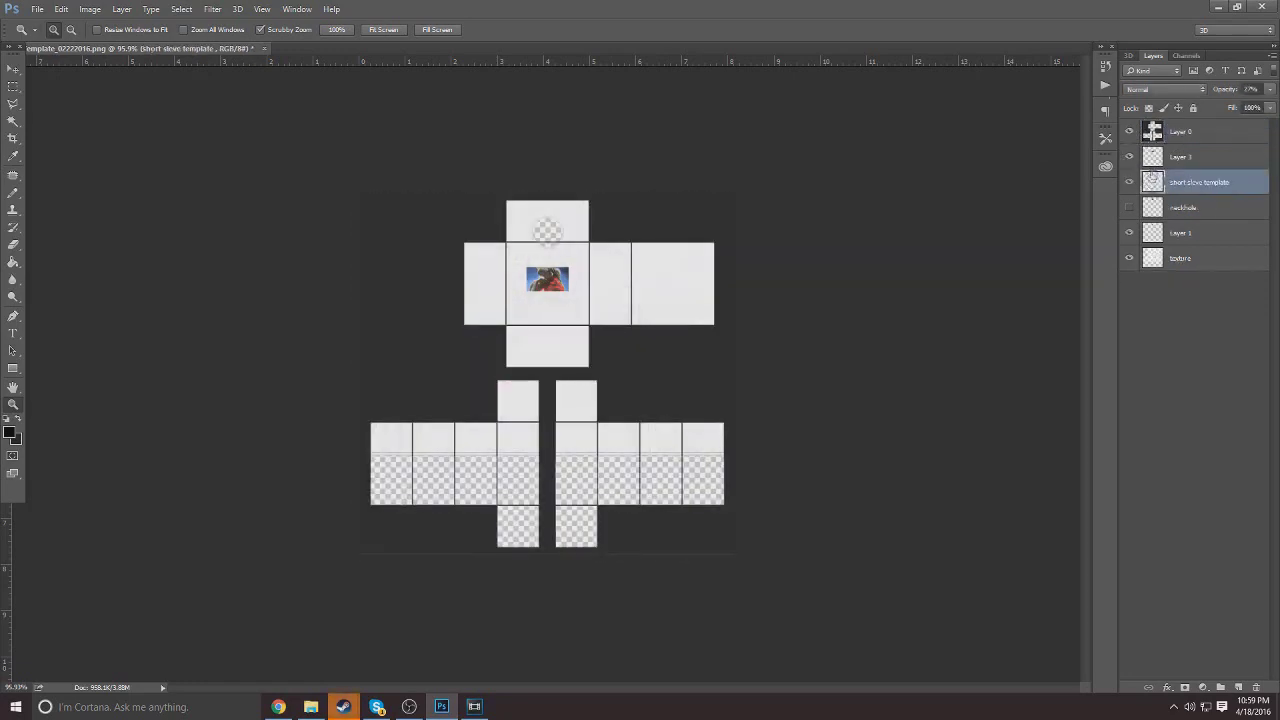
Step: Place Shading 8.png from the Tutorial folder into the shirt document at its original size and rasterize its layer
click(311, 707)
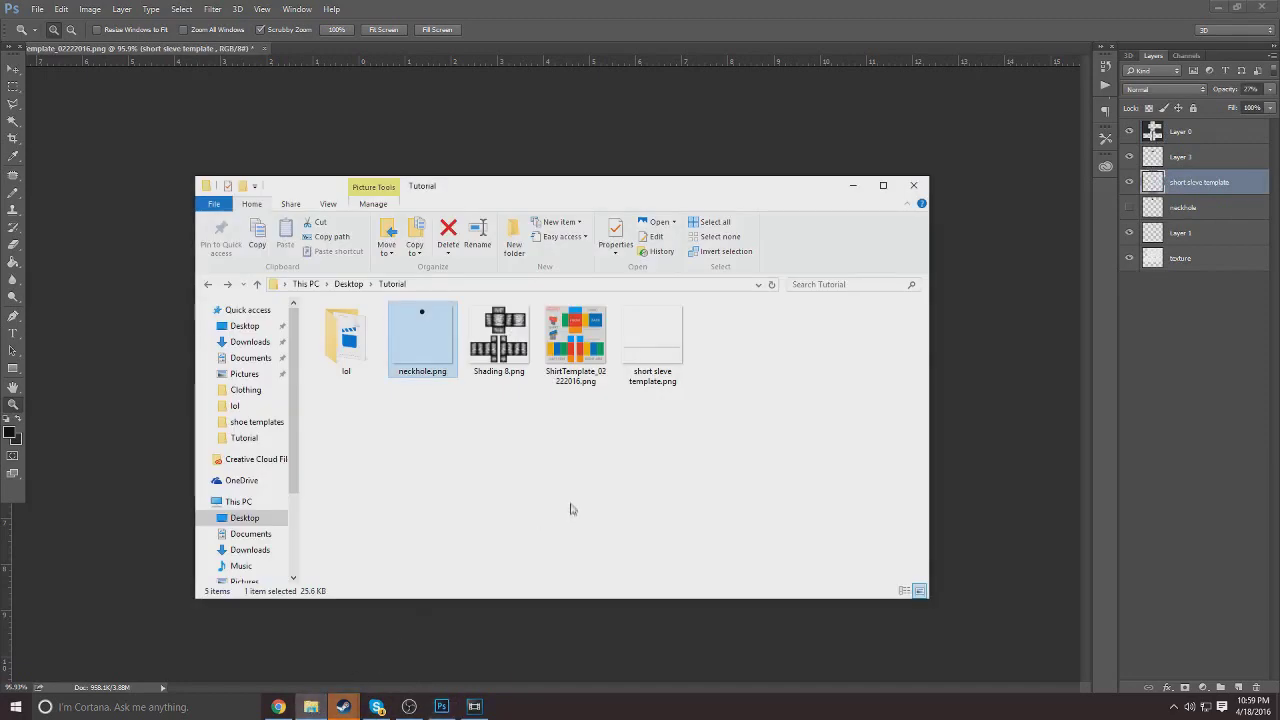
drag(507, 375, 608, 171)
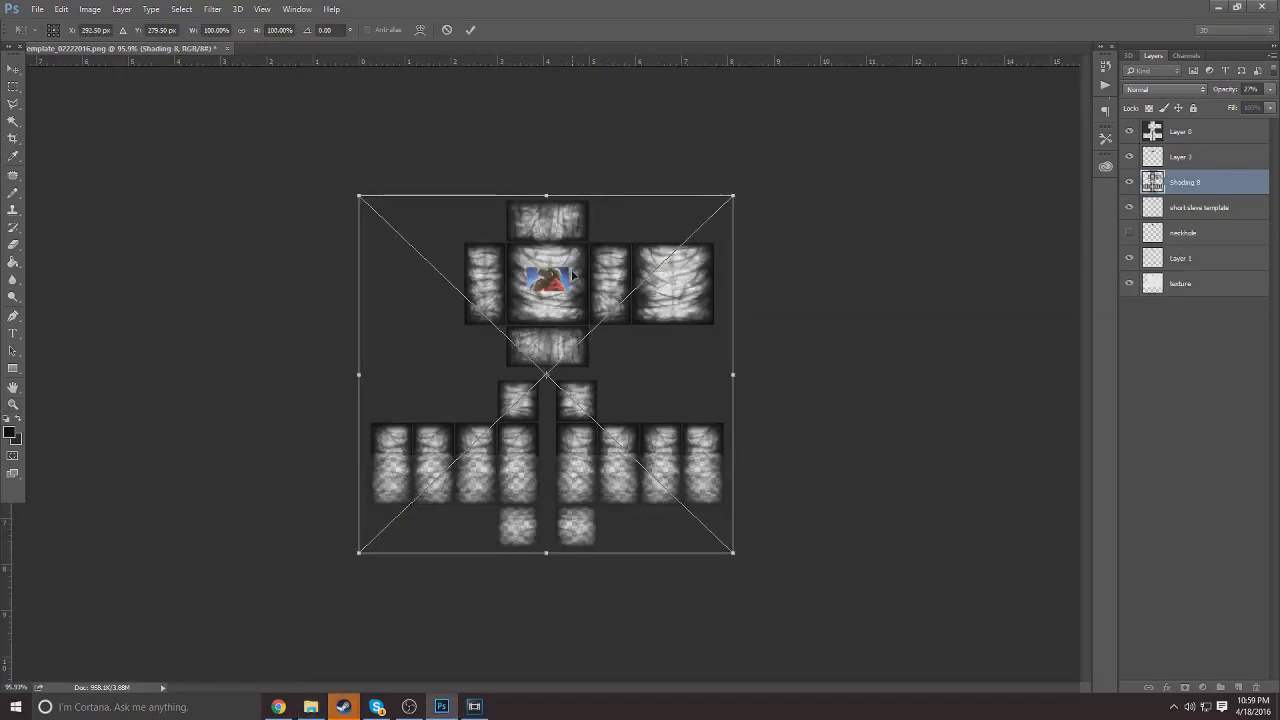
key(Return)
right_click(1195, 192)
click(1060, 299)
Step: Move the neckhole and Shading 8 layers above the chest print layer, with neckhole directly over Shading 8
click(1150, 236)
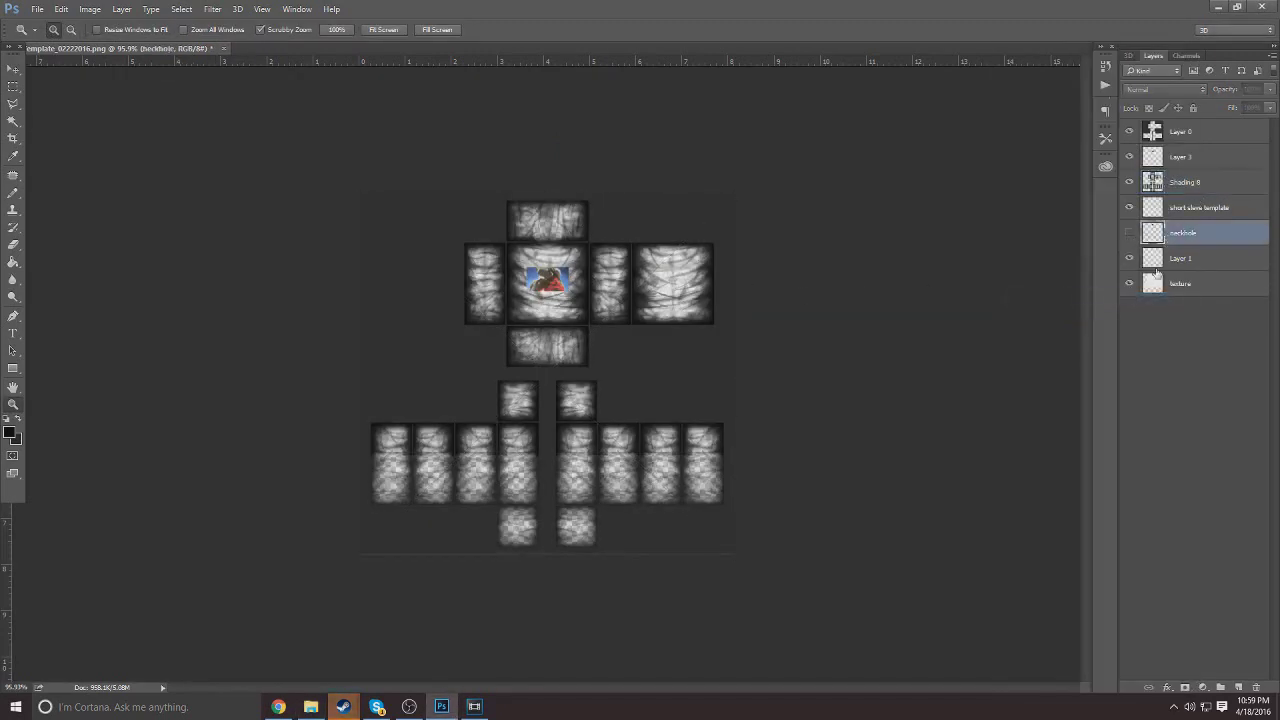
mouse_move(1177, 232)
mouse_down()
mouse_move(1182, 160)
mouse_move(1160, 180)
mouse_up()
click(1179, 207)
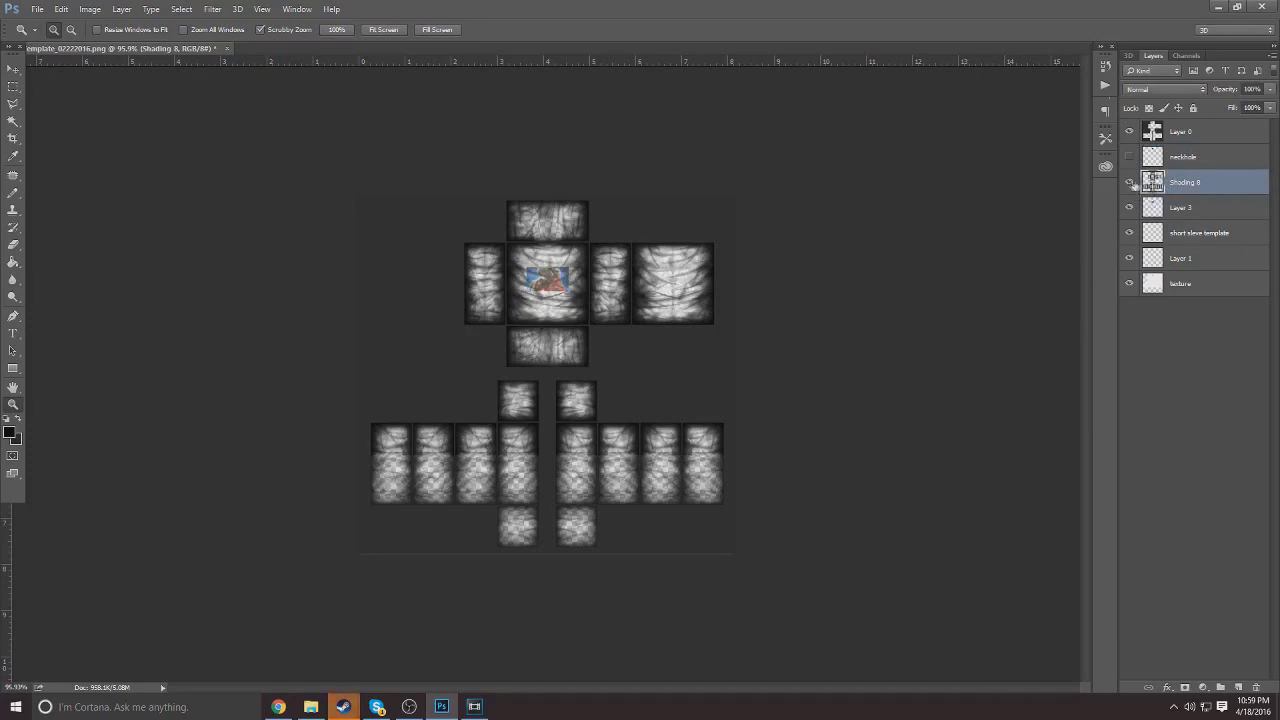
Step: Lower the opacity of the Shading 8 layer to 4%
click(1271, 105)
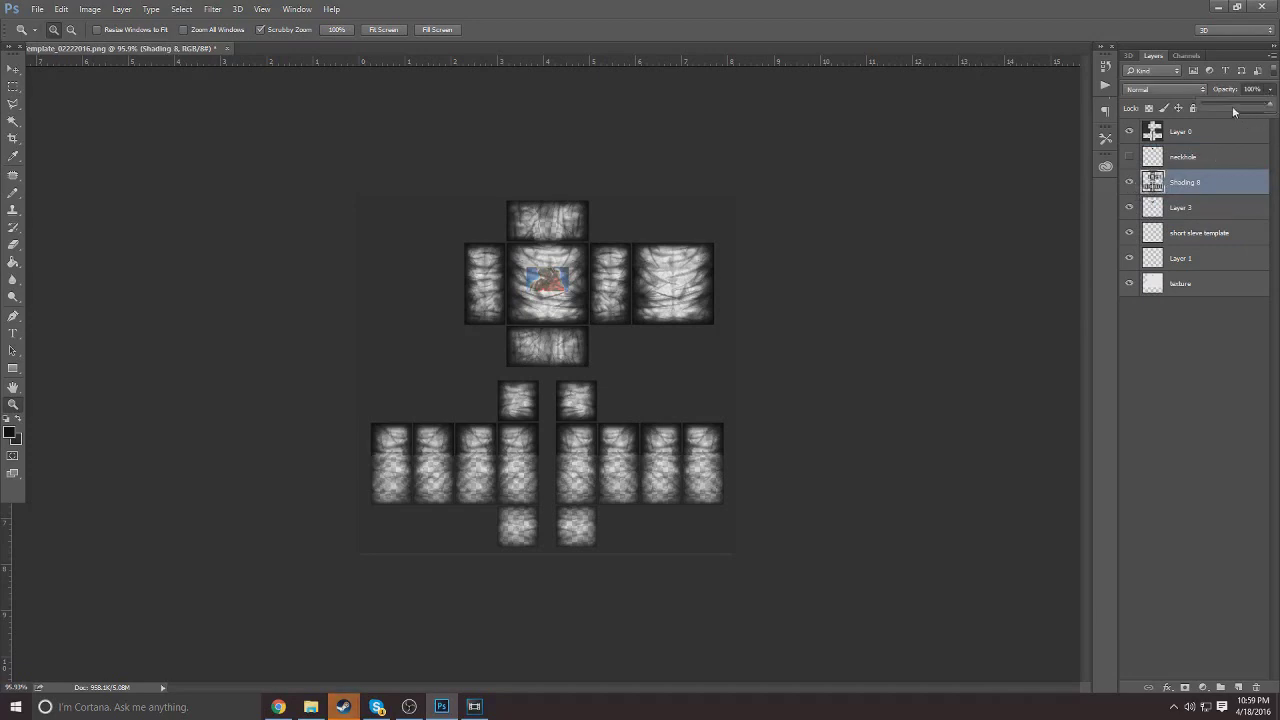
drag(1233, 106, 1206, 105)
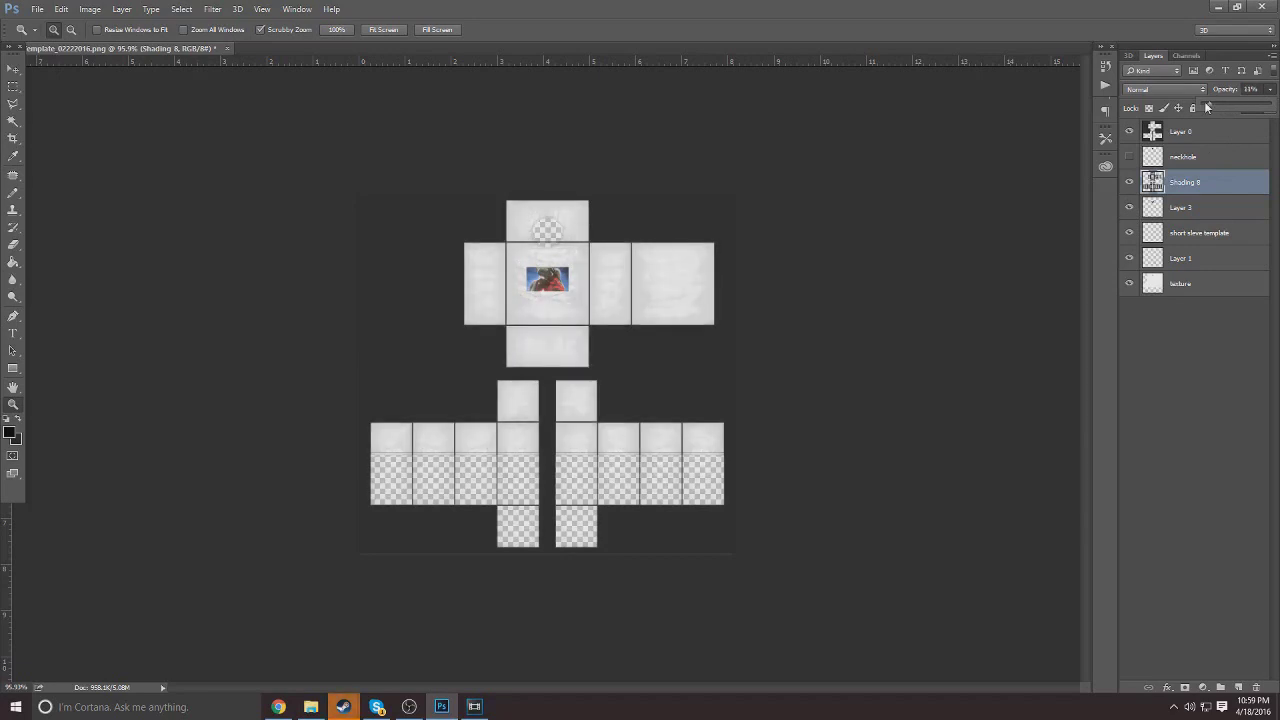
click(1251, 88)
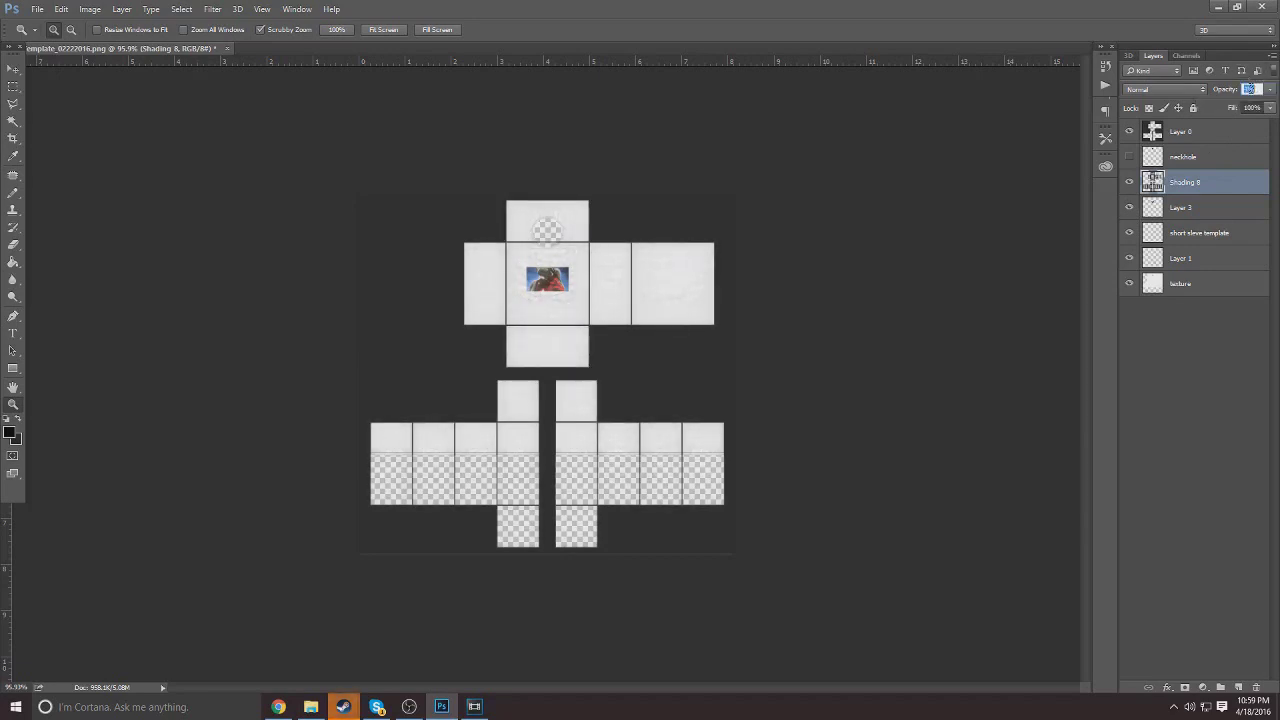
drag(672, 262, 484, 242)
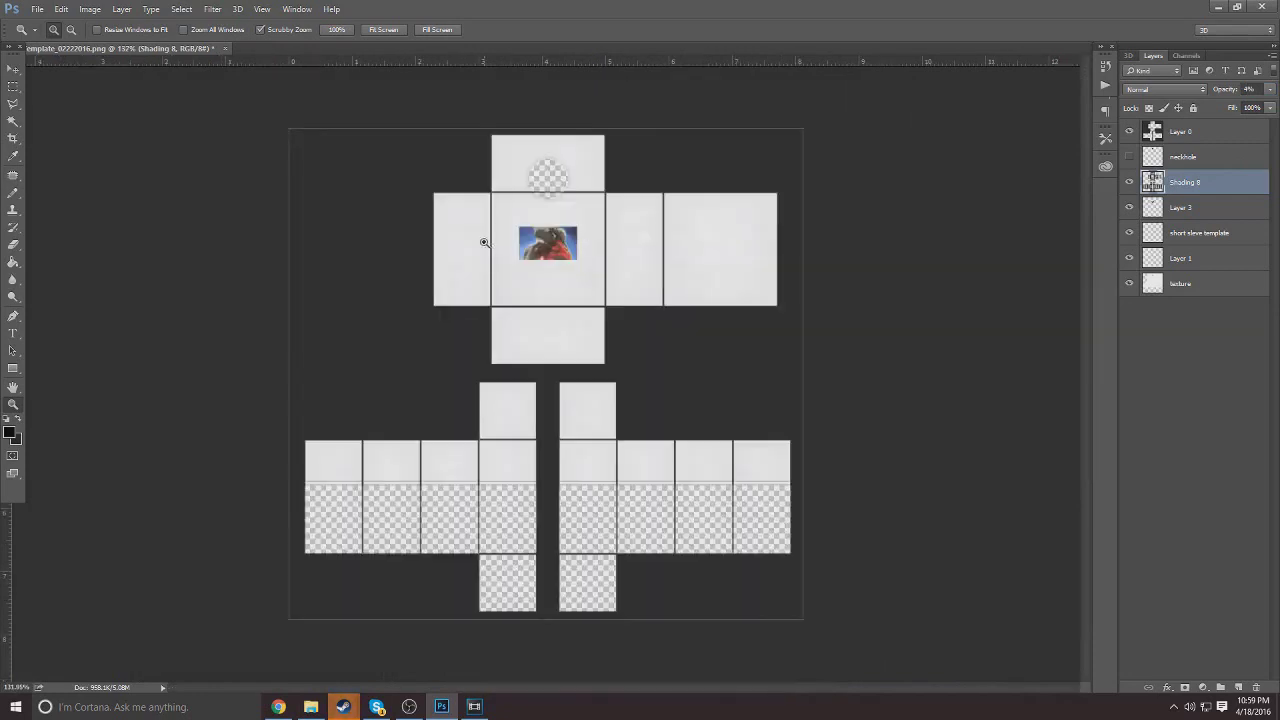
Step: Show the neckhole layer, select its black circle with the Magic Wand, hide the layer again and make Shading 8 active
click(1171, 162)
click(1129, 157)
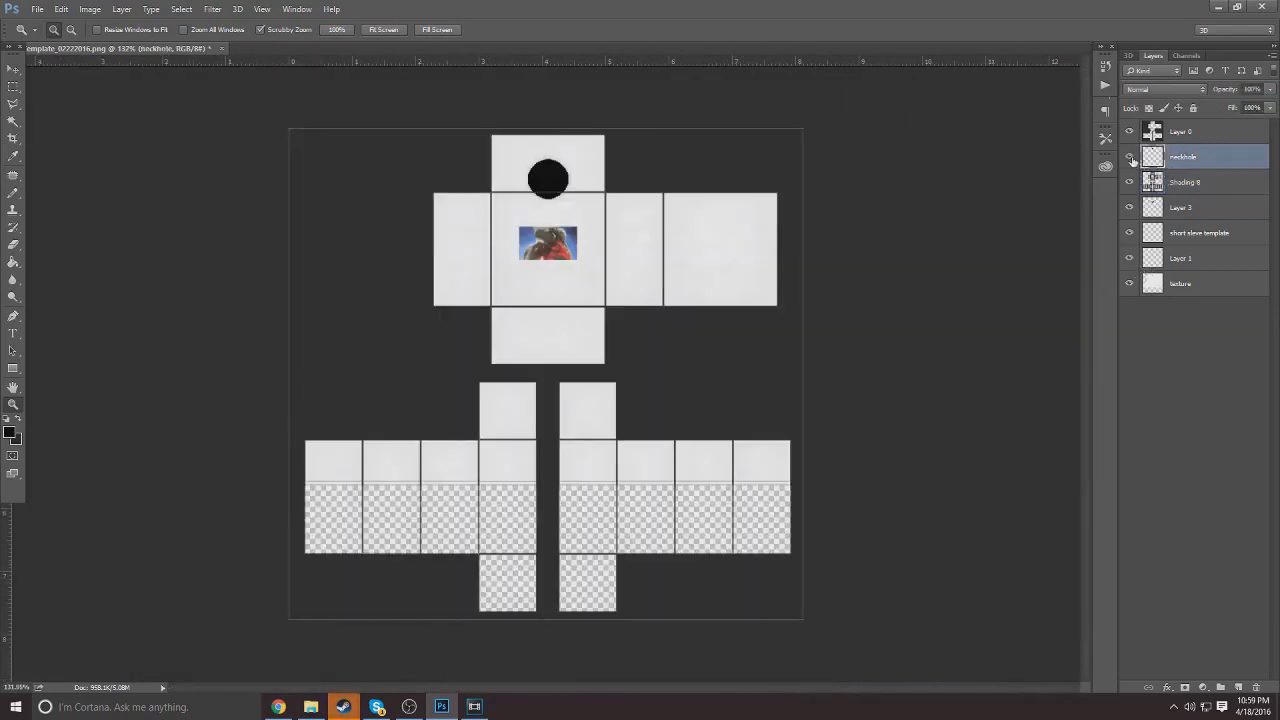
click(14, 121)
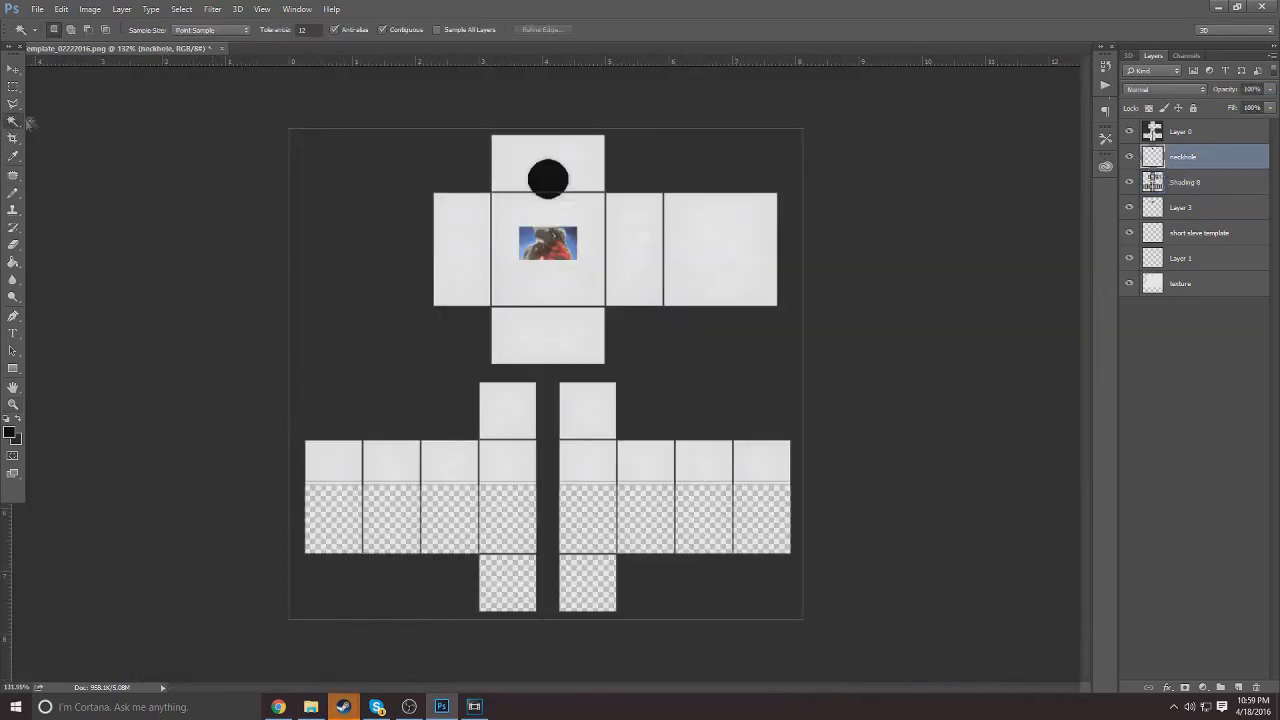
click(550, 182)
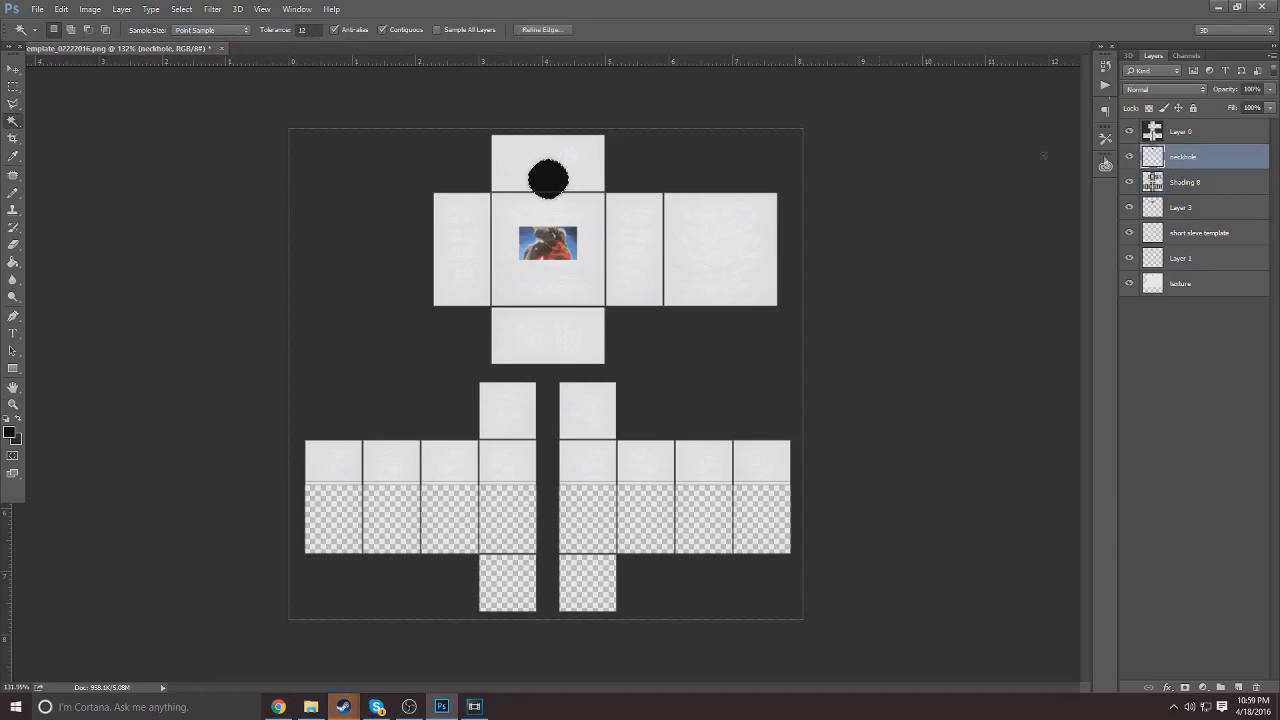
click(1129, 157)
click(1175, 184)
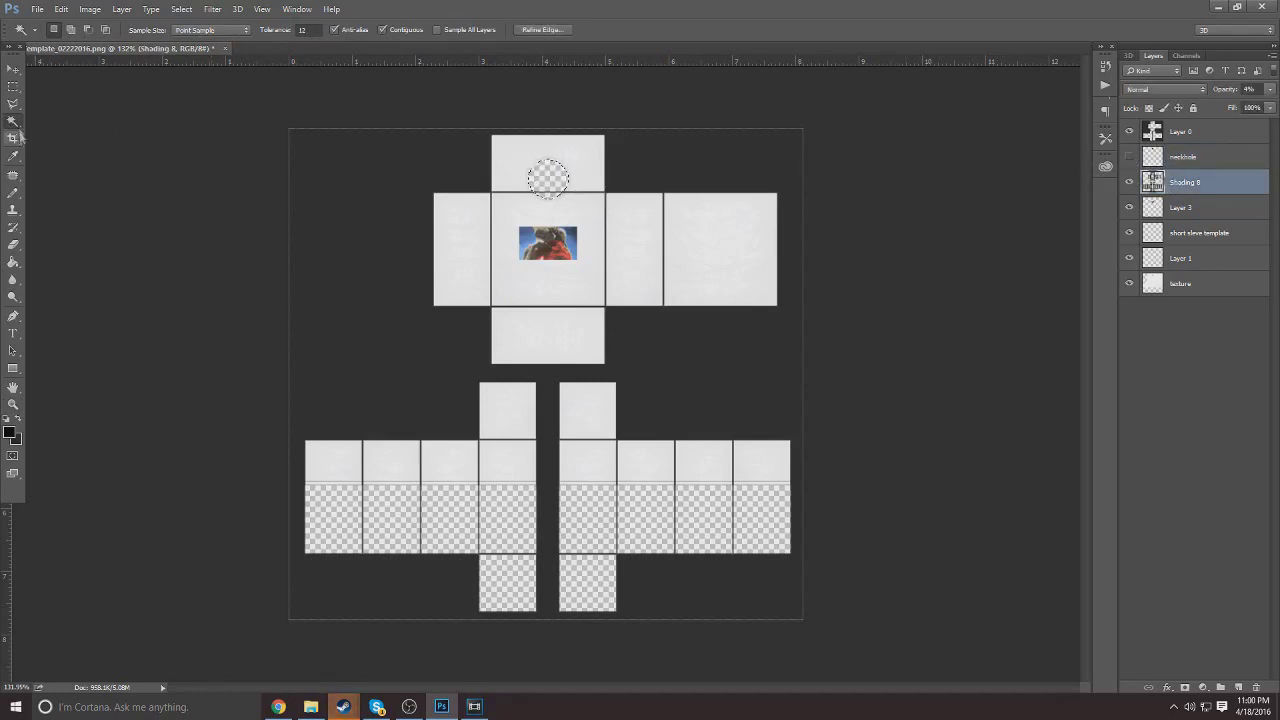
Step: Delete the shading below the sleeve hems on both arms from the Shading 8 layer and clear the selection
click(13, 87)
drag(788, 610, 221, 485)
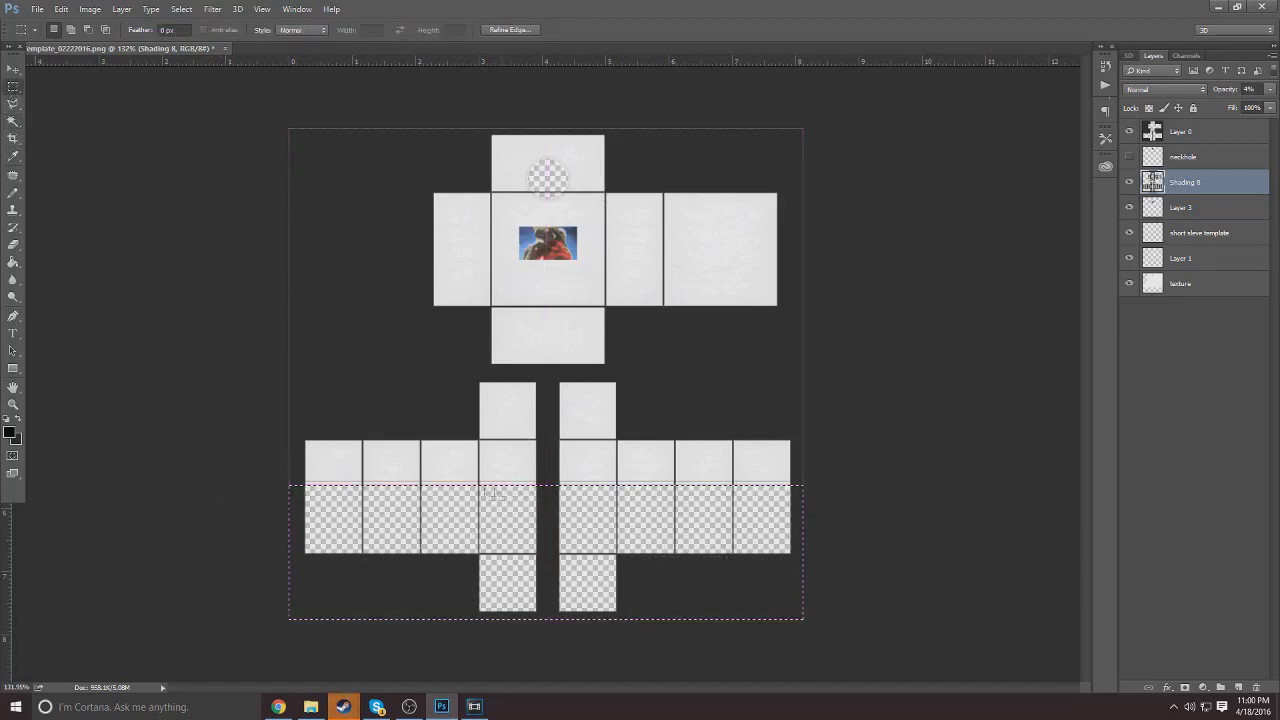
key(Delete)
key(ctrl+d)
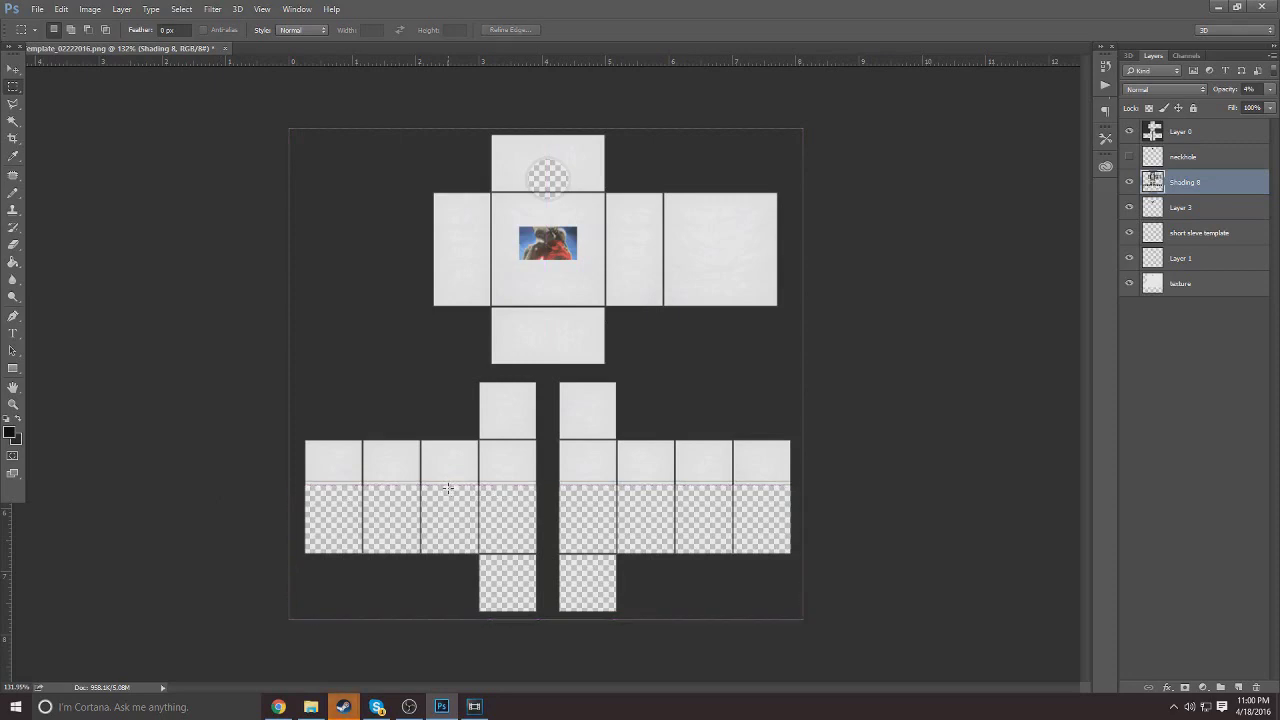
right_click(1196, 191)
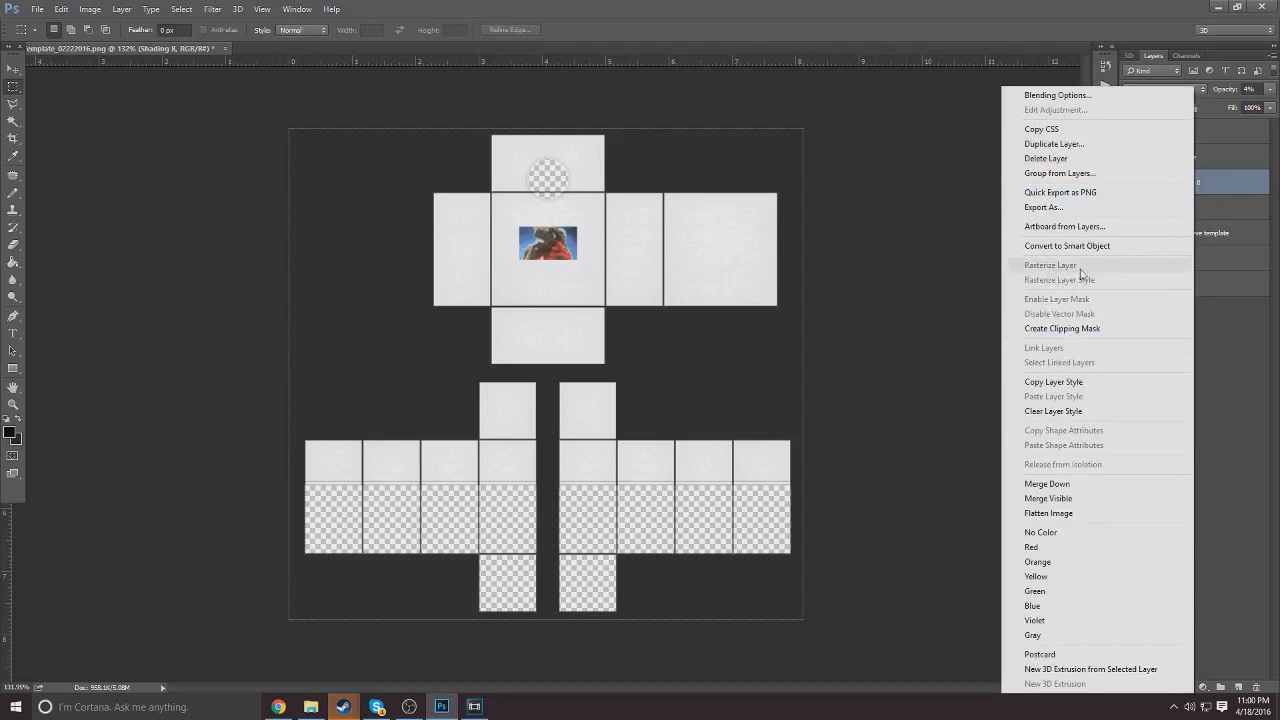
click(1203, 310)
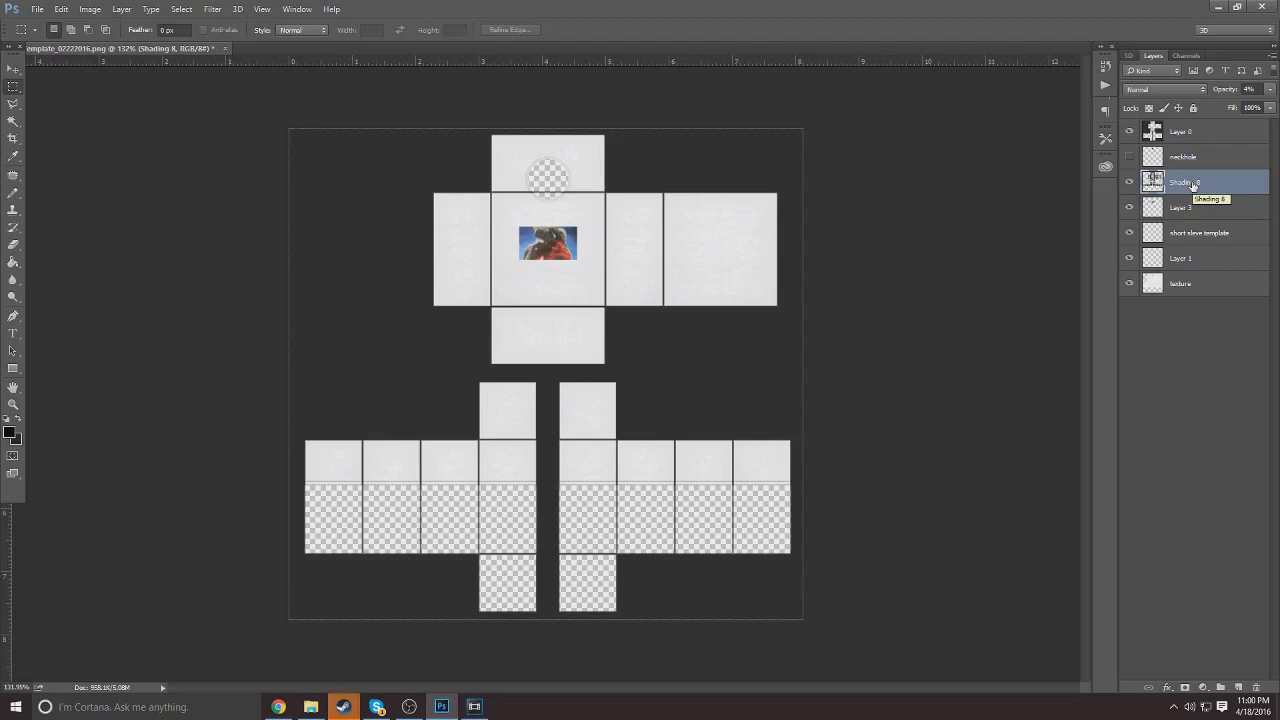
click(13, 404)
drag(214, 380, 163, 373)
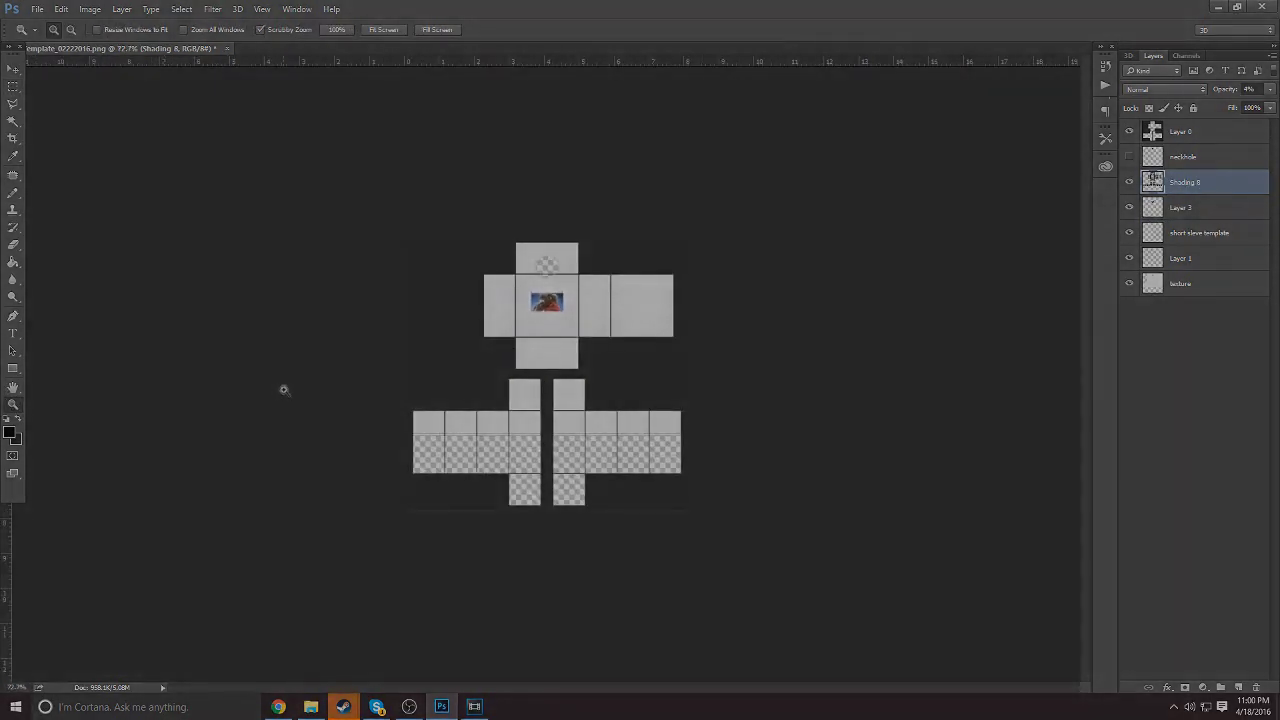
drag(561, 373, 582, 362)
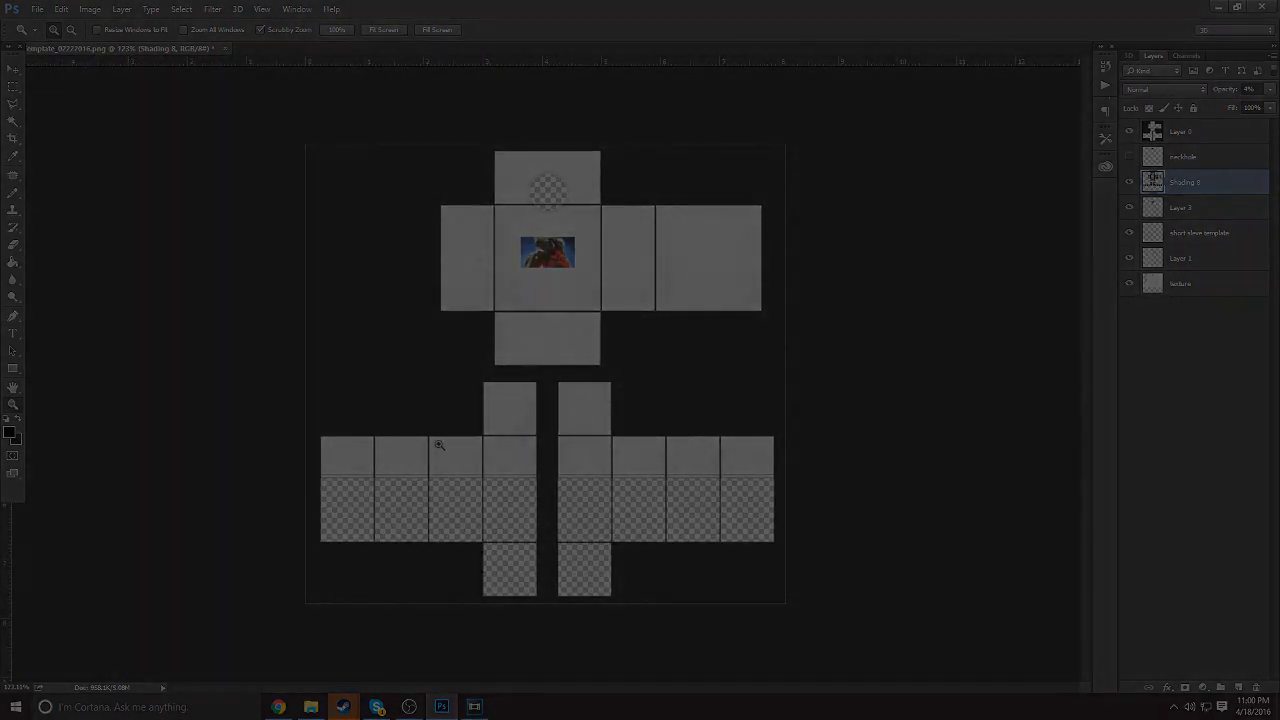